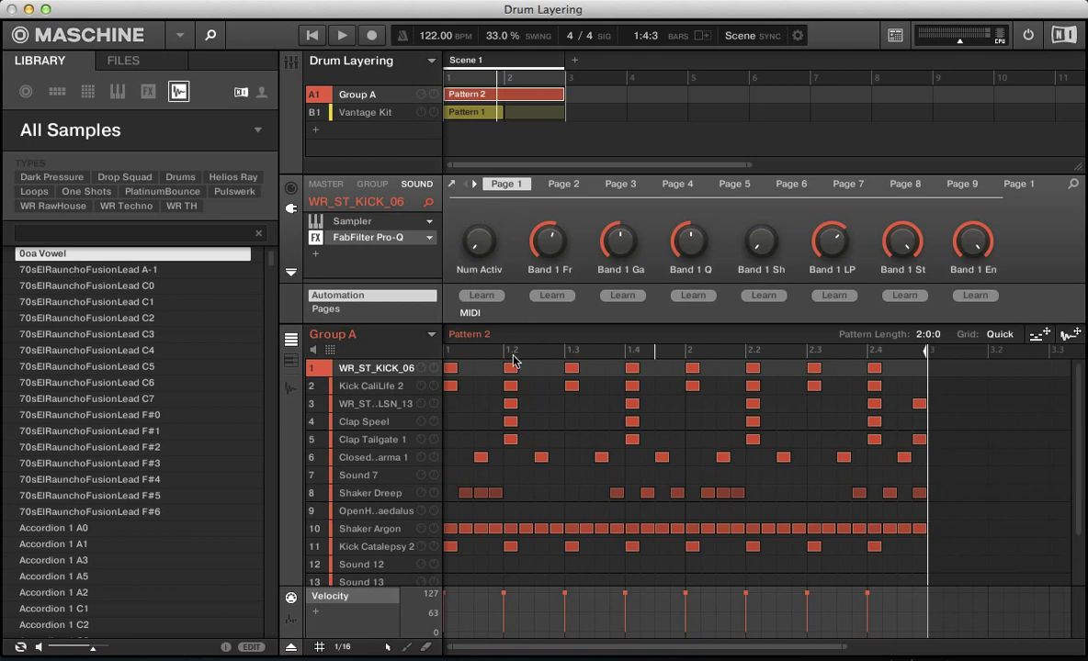
Step: Play the beat while switching briefly to the Vantage Kit group and back to Group A
key(space)
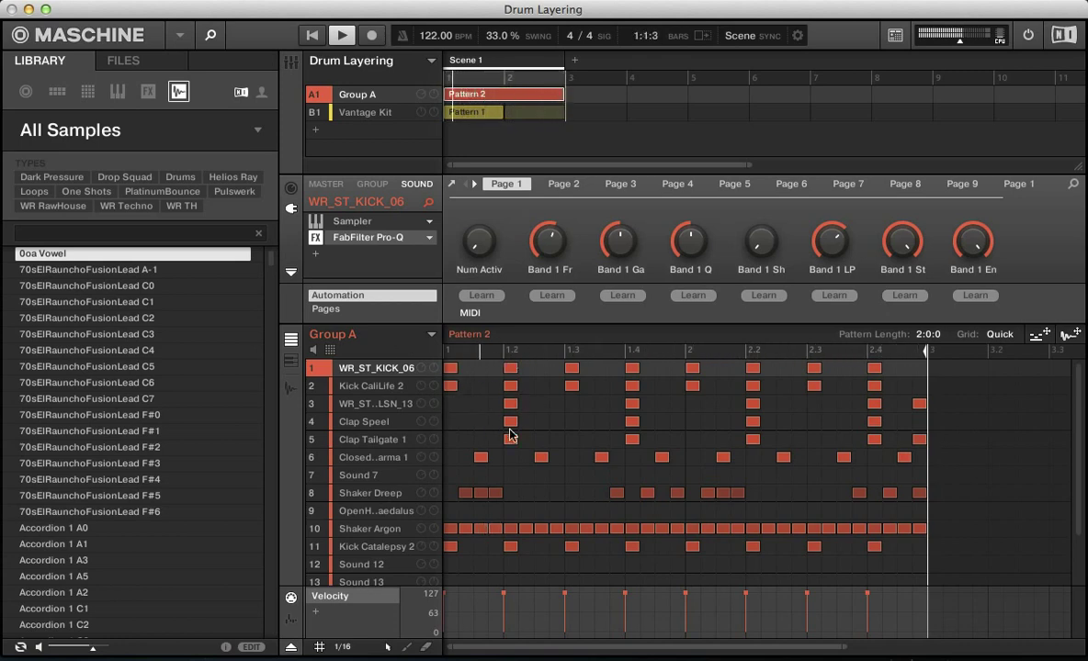
click(364, 112)
click(365, 95)
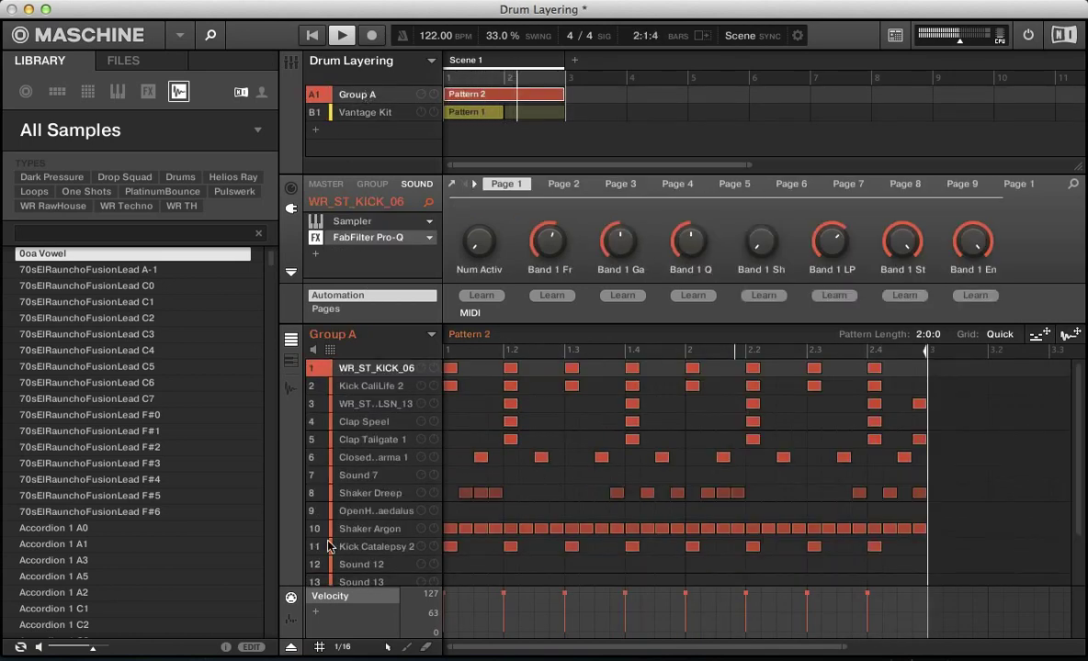
key(space)
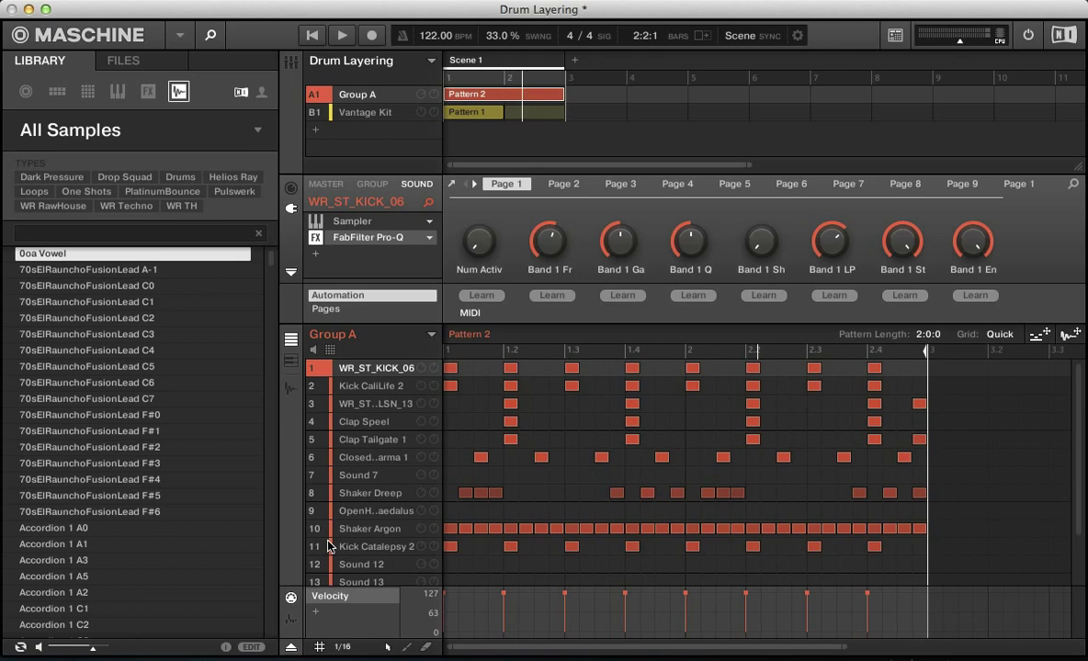
Step: Mute the Vantage Kit group and Group A sounds 11 down to 2, then audition WR_ST_KICK_06 alone
click(292, 112)
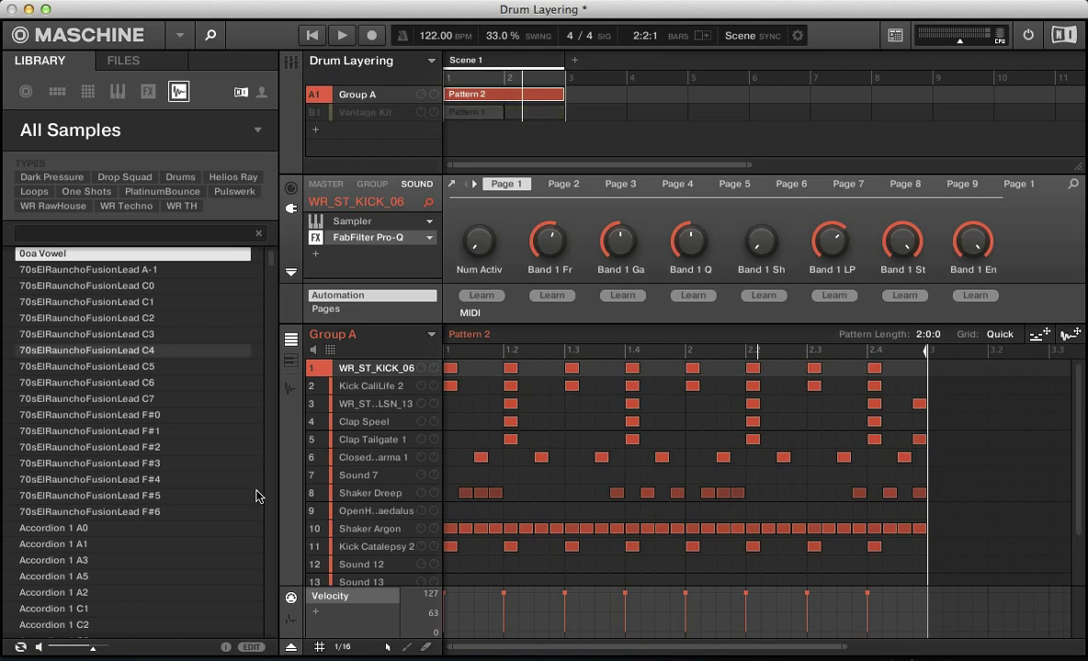
click(315, 549)
click(316, 530)
click(317, 511)
click(318, 493)
click(317, 475)
click(317, 457)
click(316, 439)
click(316, 422)
click(316, 405)
click(316, 386)
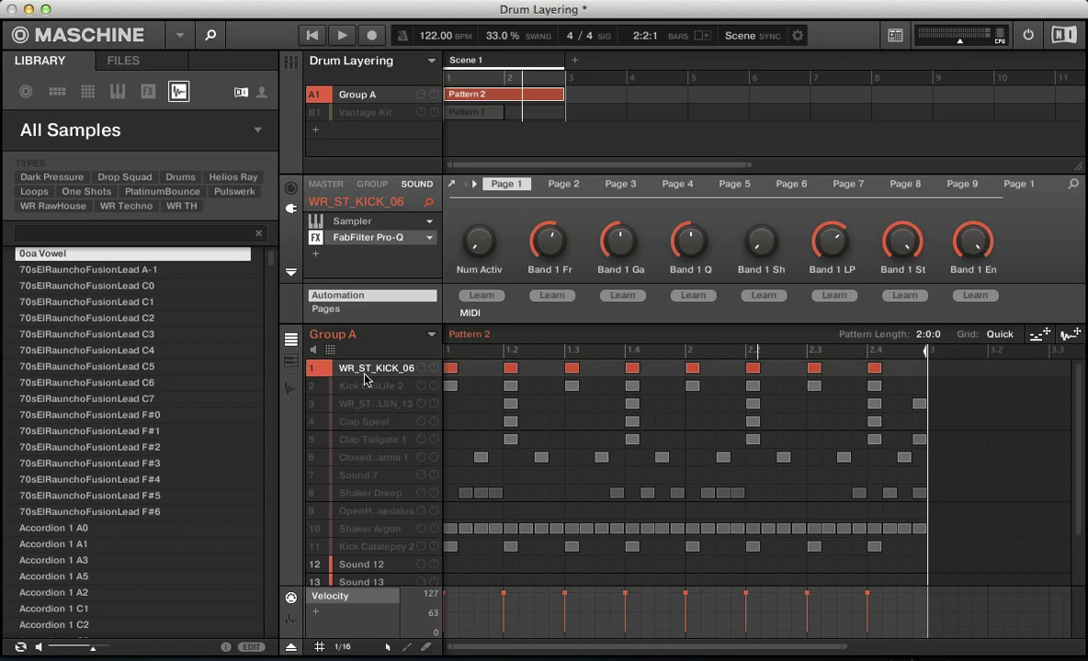
key(space)
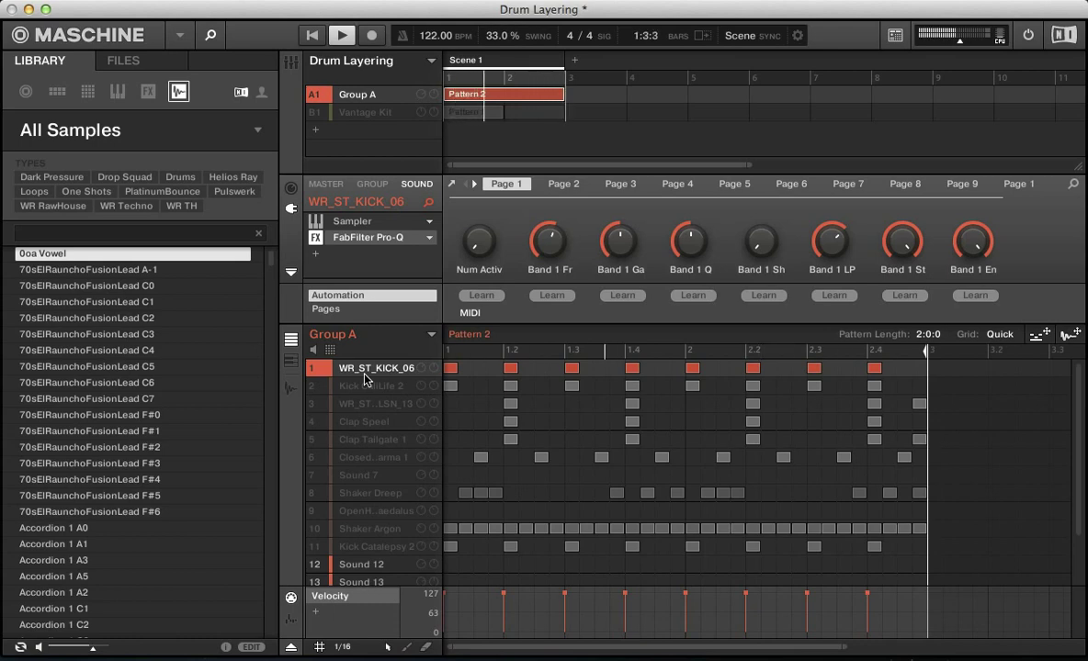
key(space)
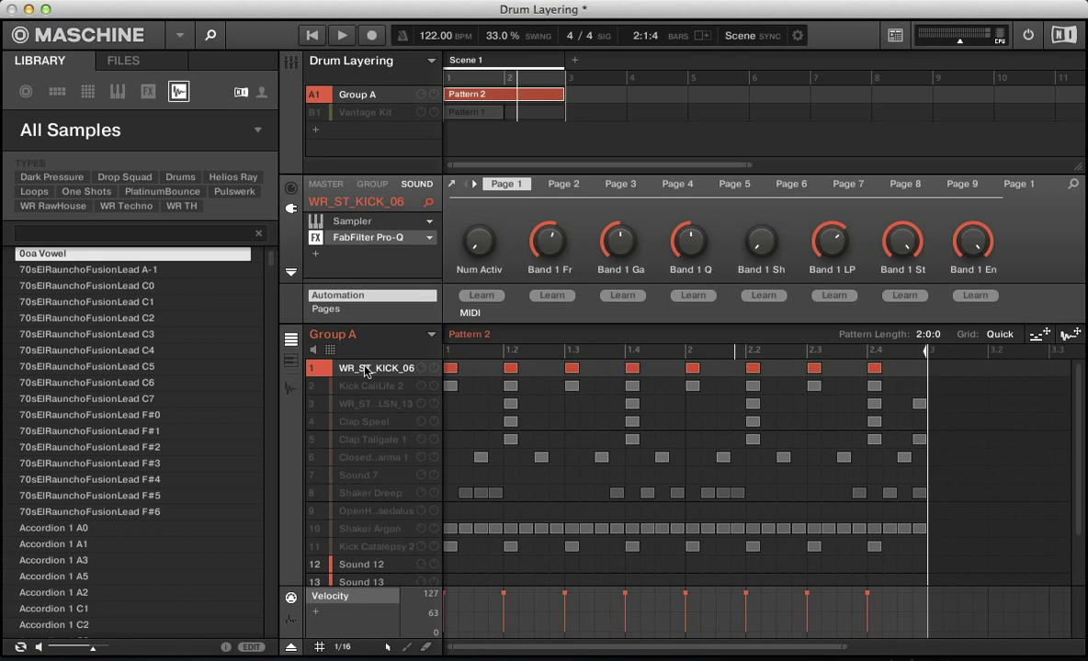
double_click(349, 242)
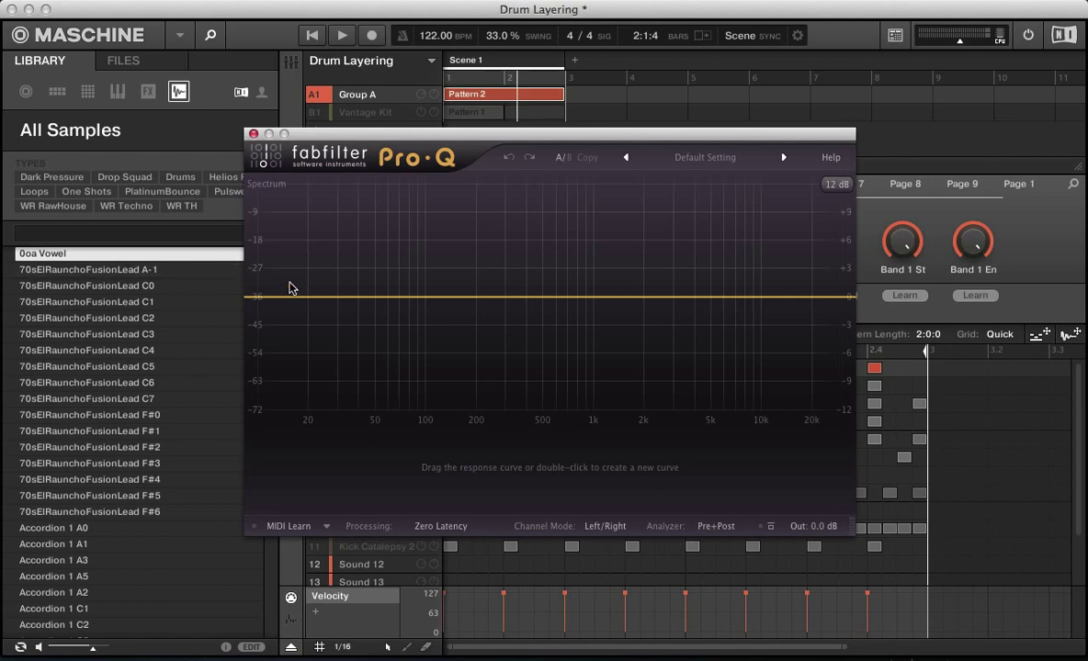
drag(312, 134, 523, 140)
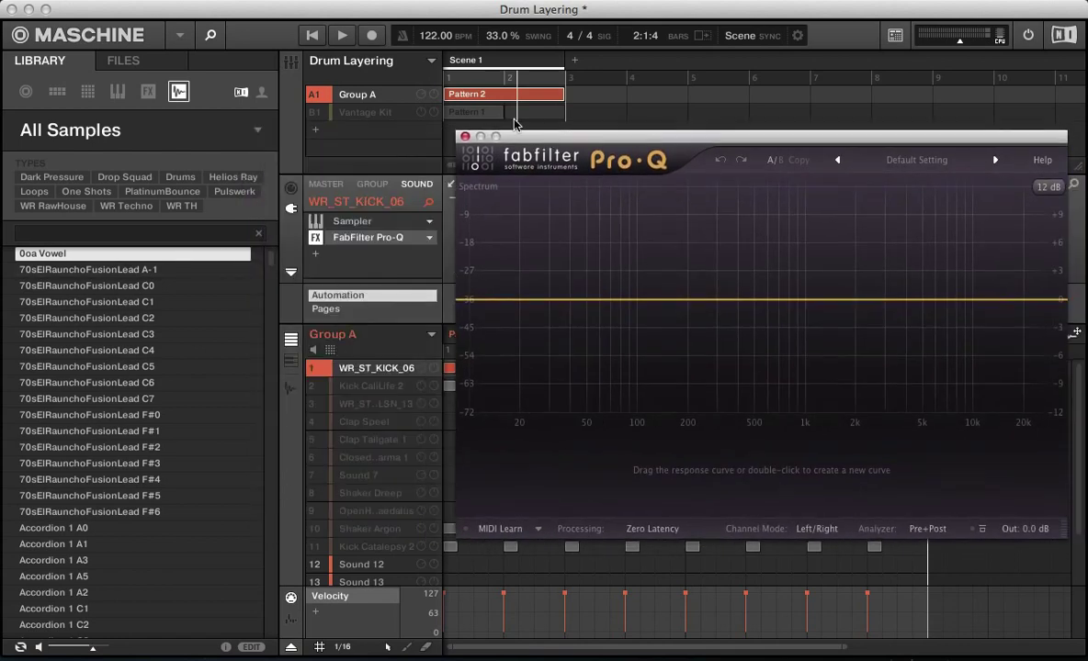
click(420, 237)
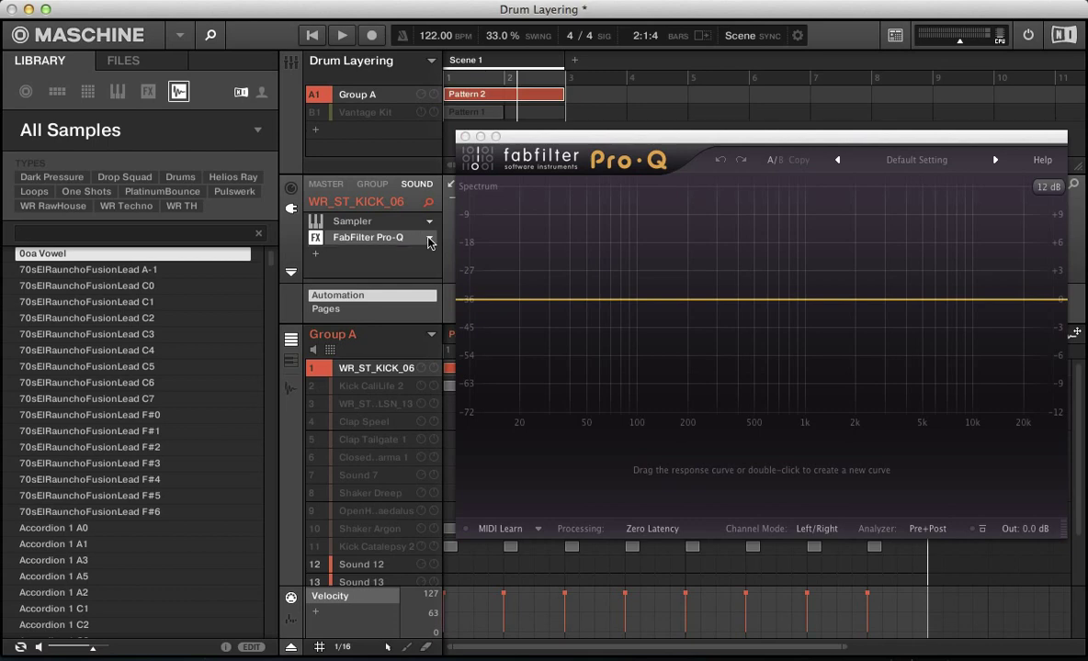
click(429, 241)
key(Escape)
key(space)
click(317, 255)
click(525, 142)
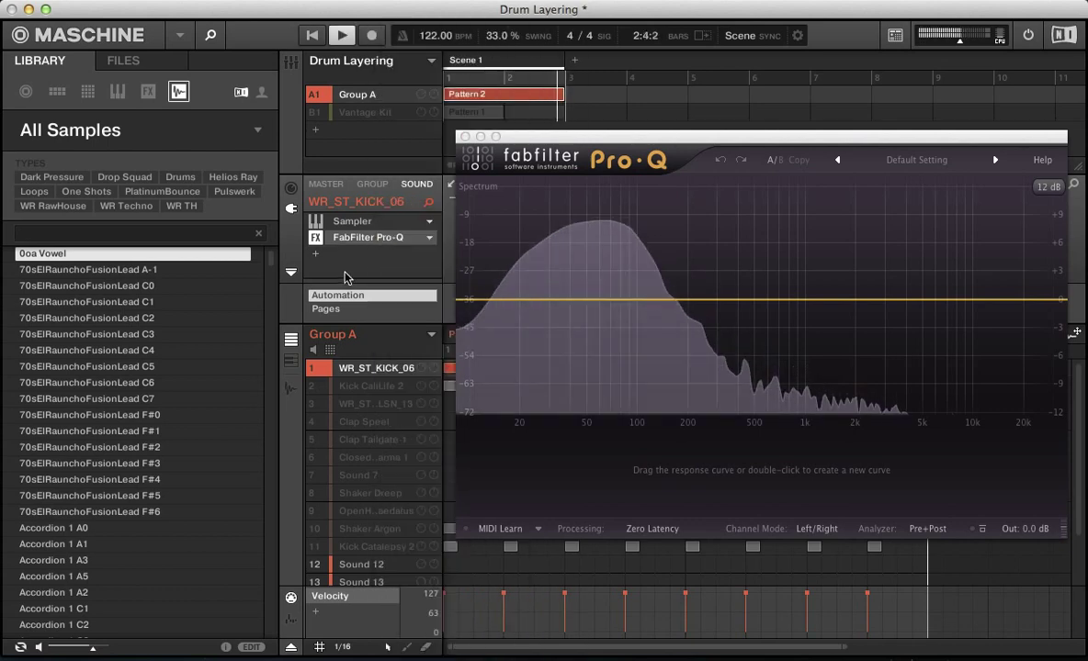
drag(525, 143, 348, 136)
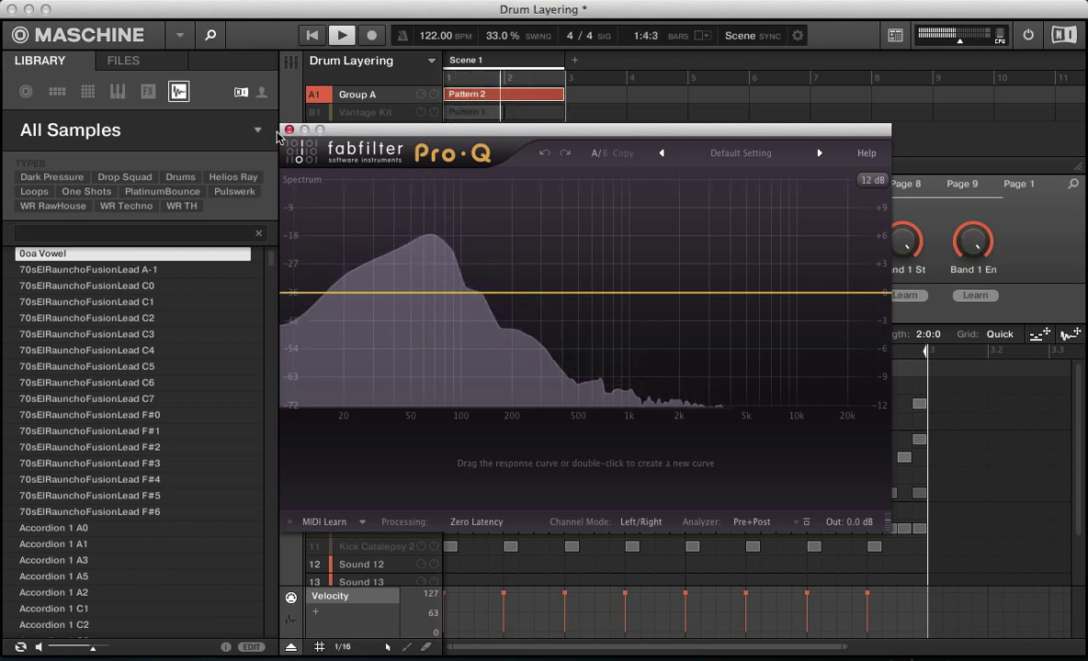
key(super+w)
key(space)
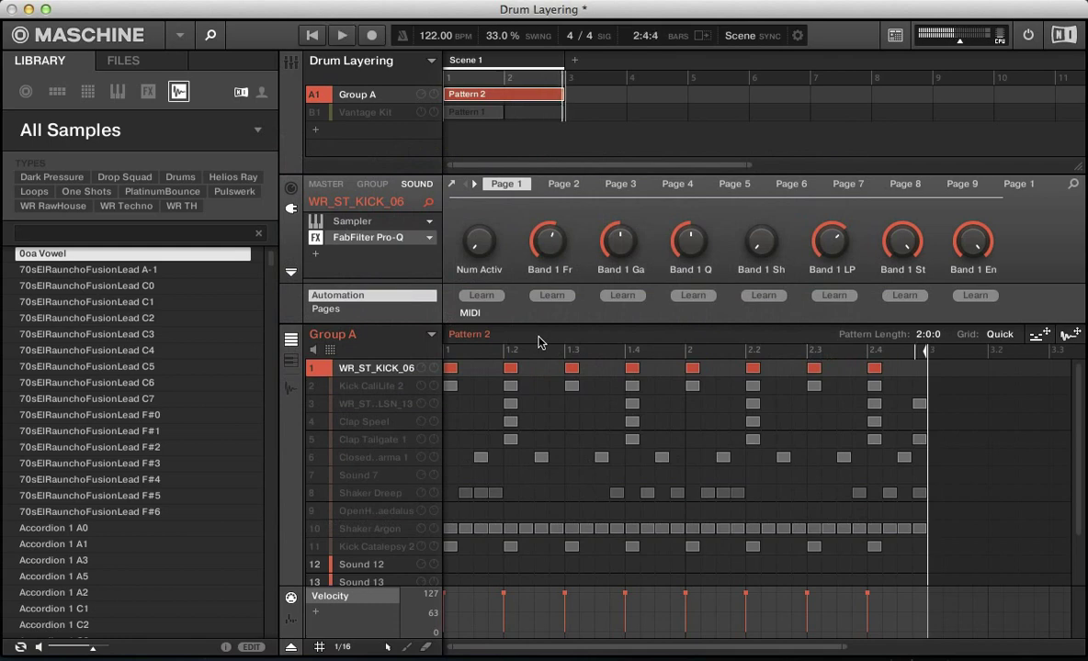
Step: Show the kick's Sampler envelope, keep the ADSR type, and turn the attack down to about 7.1 ms
click(339, 223)
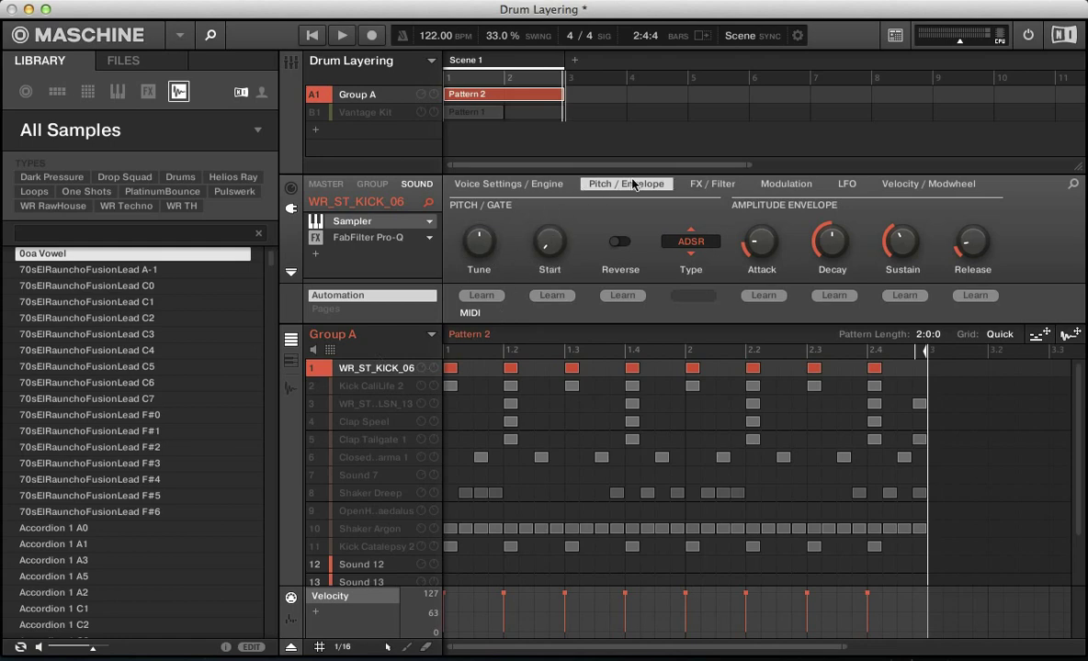
click(687, 242)
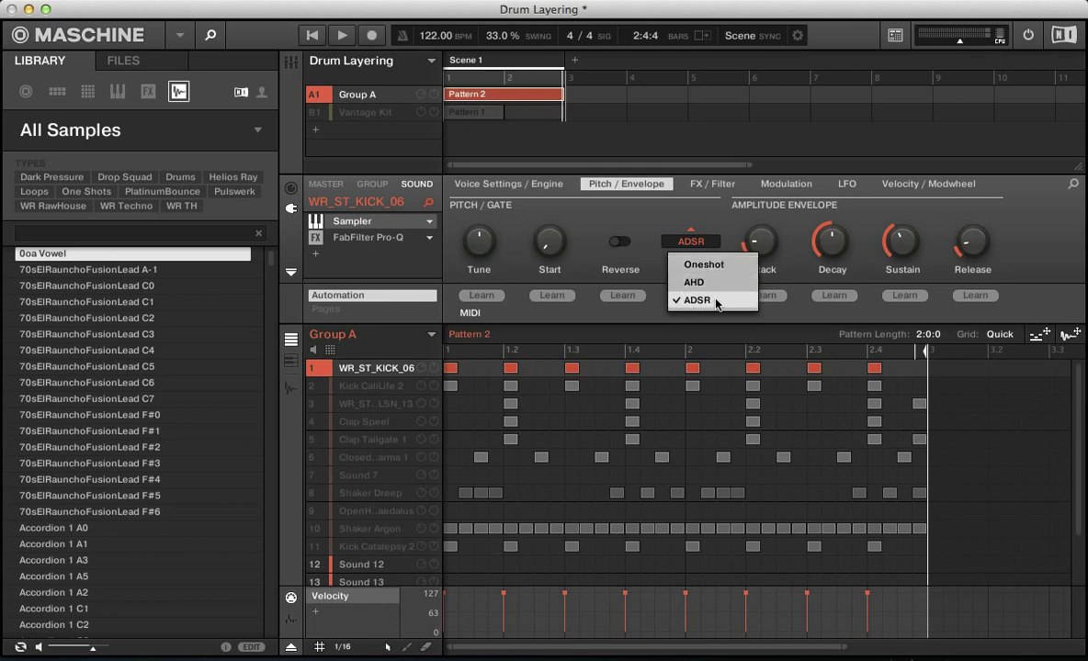
click(657, 215)
key(space)
mouse_move(761, 244)
mouse_move(761, 243)
mouse_down()
mouse_move(761, 276)
mouse_move(761, 230)
mouse_up()
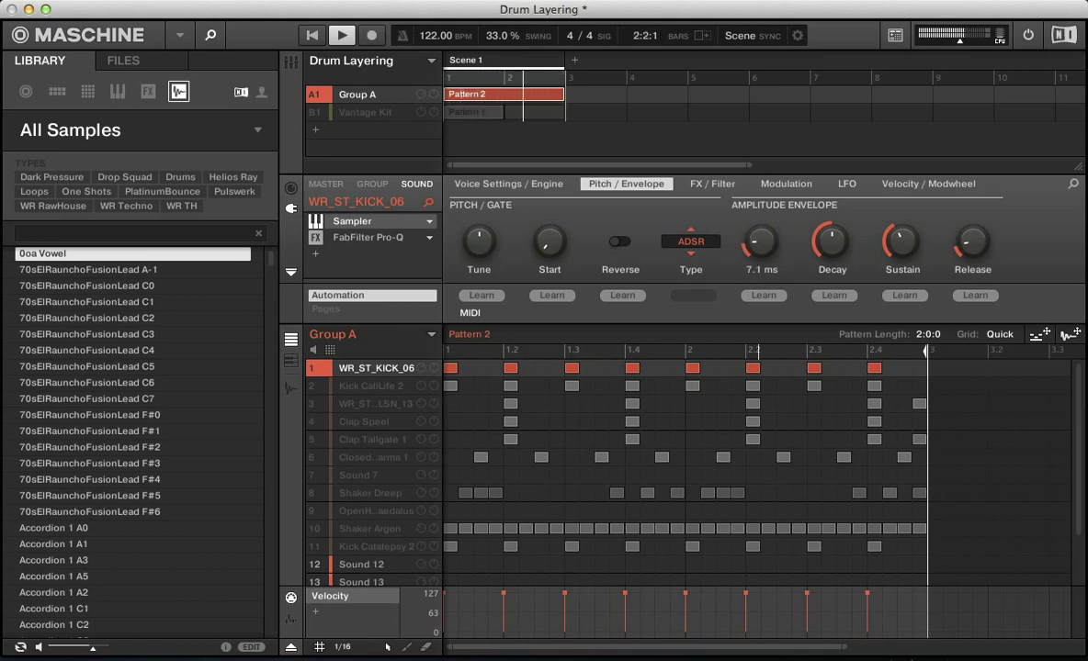
Step: Audition the kick, then lengthen its decay and raise its sustain to hear a longer envelope
key(space)
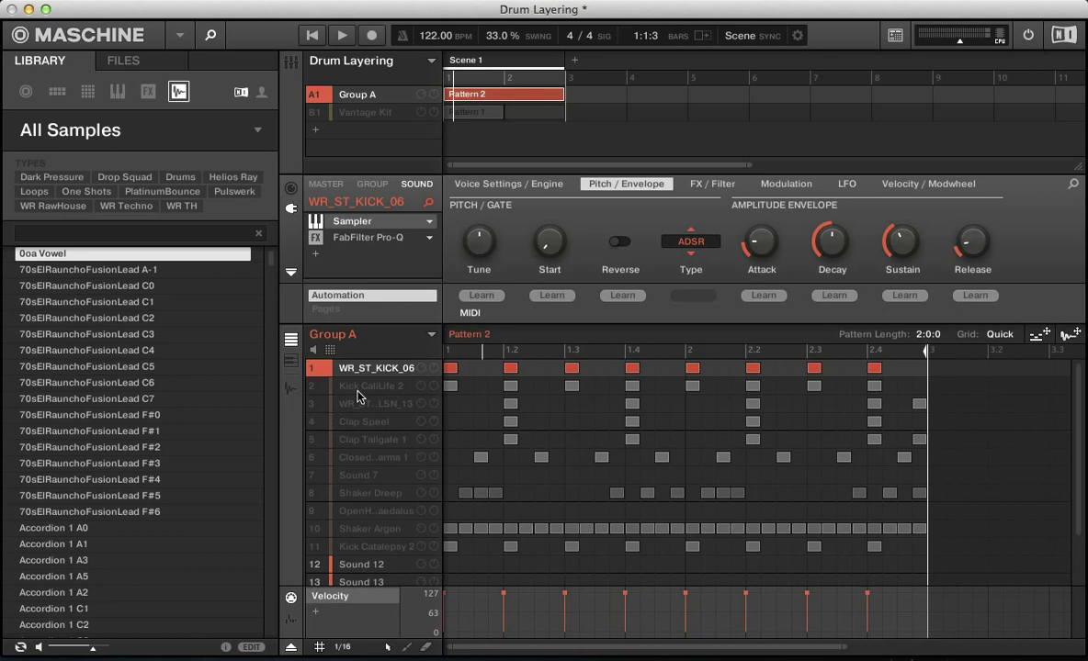
key(space)
key(space)
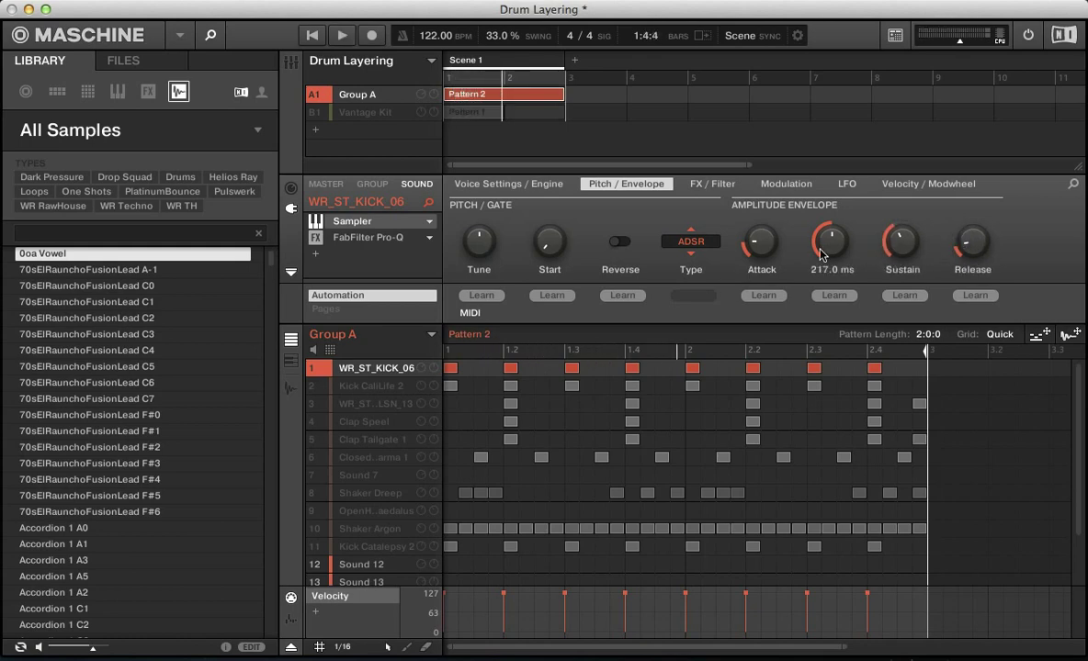
key(space)
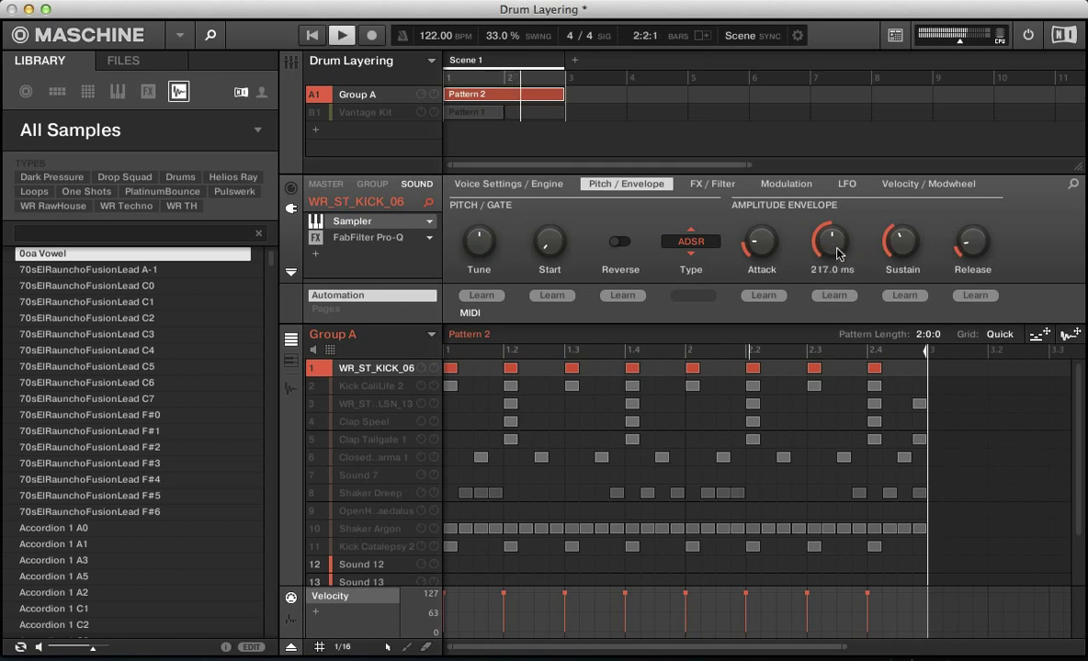
key(space)
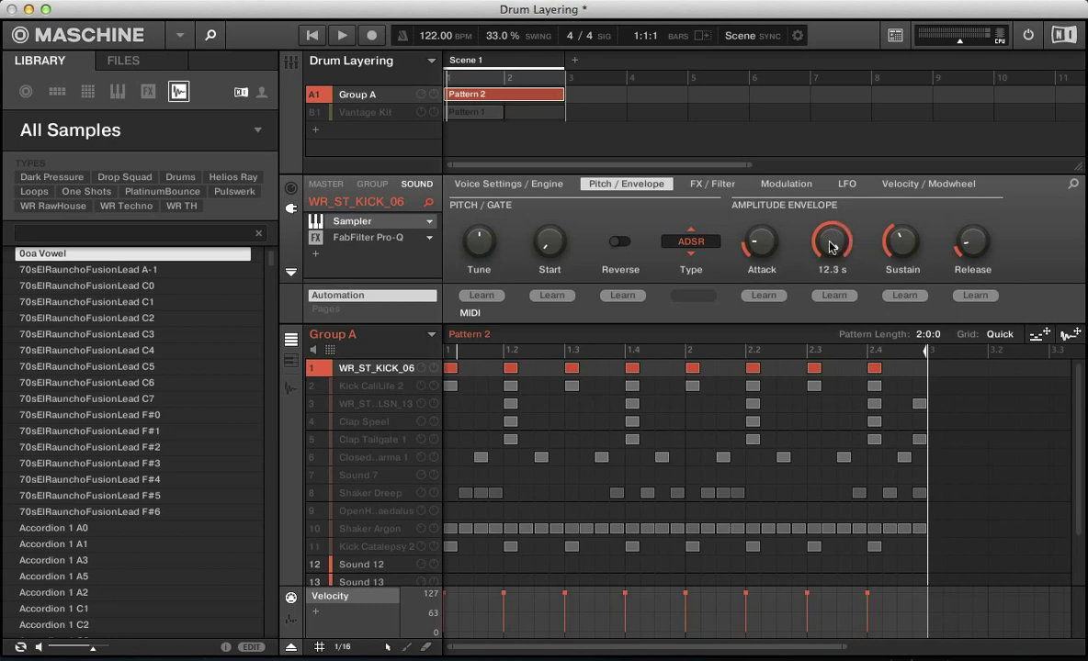
drag(831, 241, 831, 208)
drag(902, 241, 902, 217)
key(space)
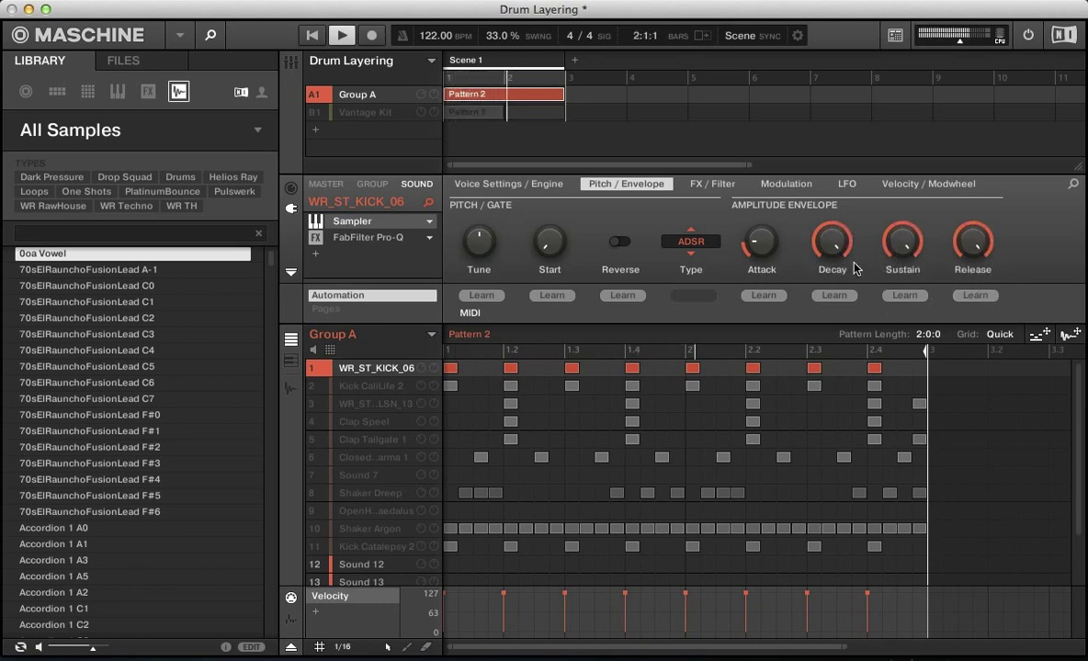
key(space)
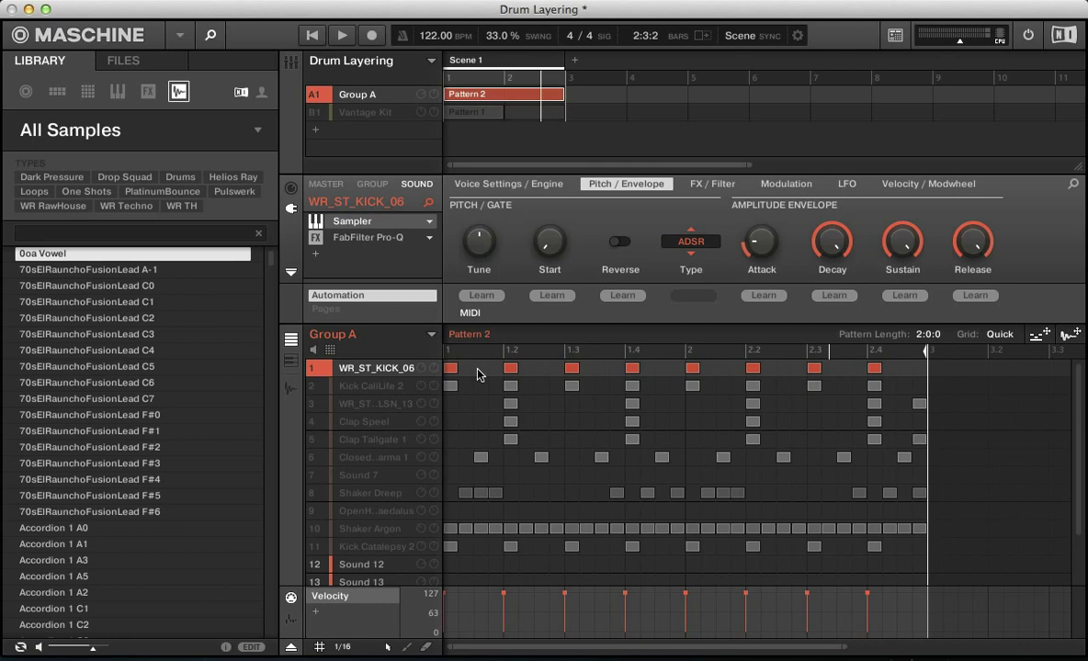
Step: Tighten the kick envelope: decay about 205 ms, sustain 0.48, release near 40 ms
mouse_move(831, 241)
mouse_down()
mouse_move(831, 266)
mouse_move(832, 255)
mouse_up()
drag(902, 240, 902, 263)
drag(972, 241, 972, 271)
key(space)
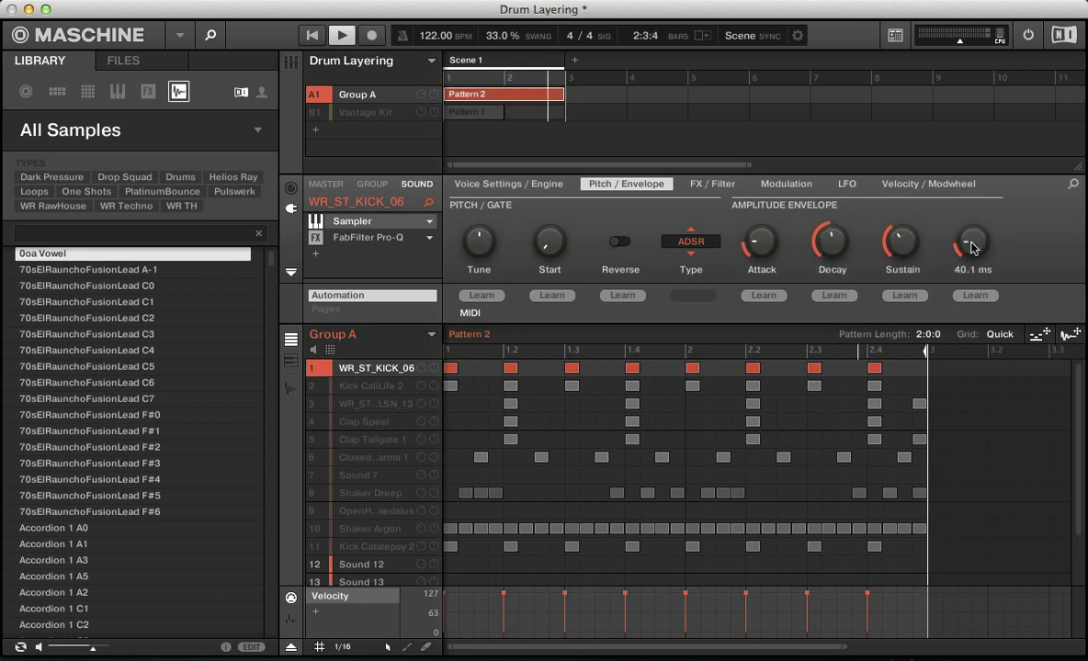
drag(902, 240, 902, 250)
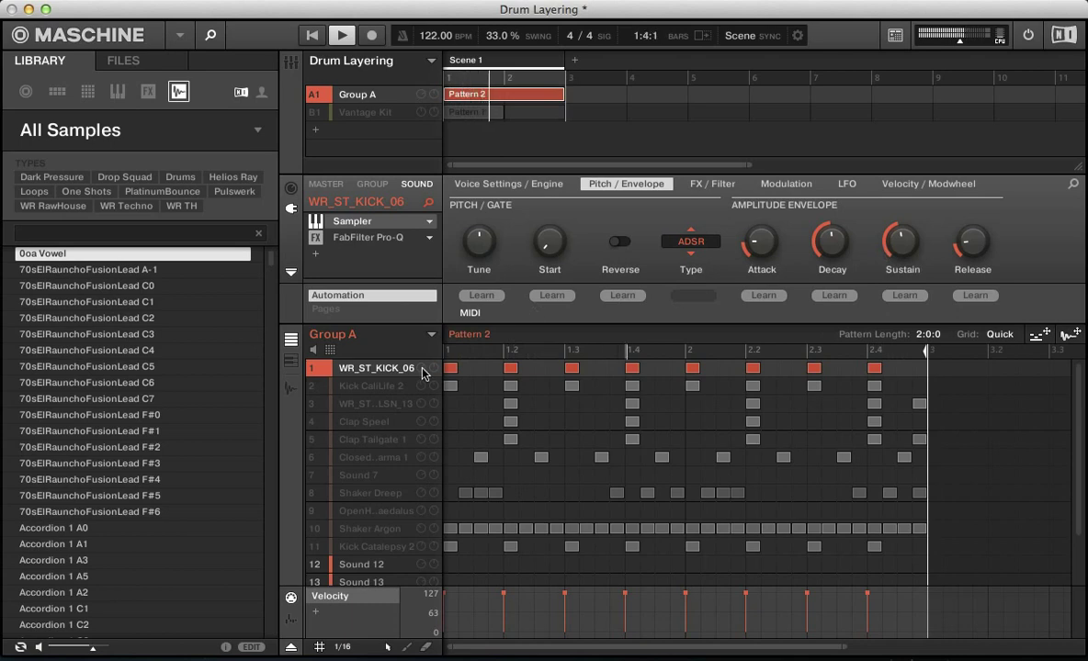
Step: Swap the active kick to Kick CaliLife 2 by unmuting it, muting WR_ST_KICK_06, and selecting it
key(space)
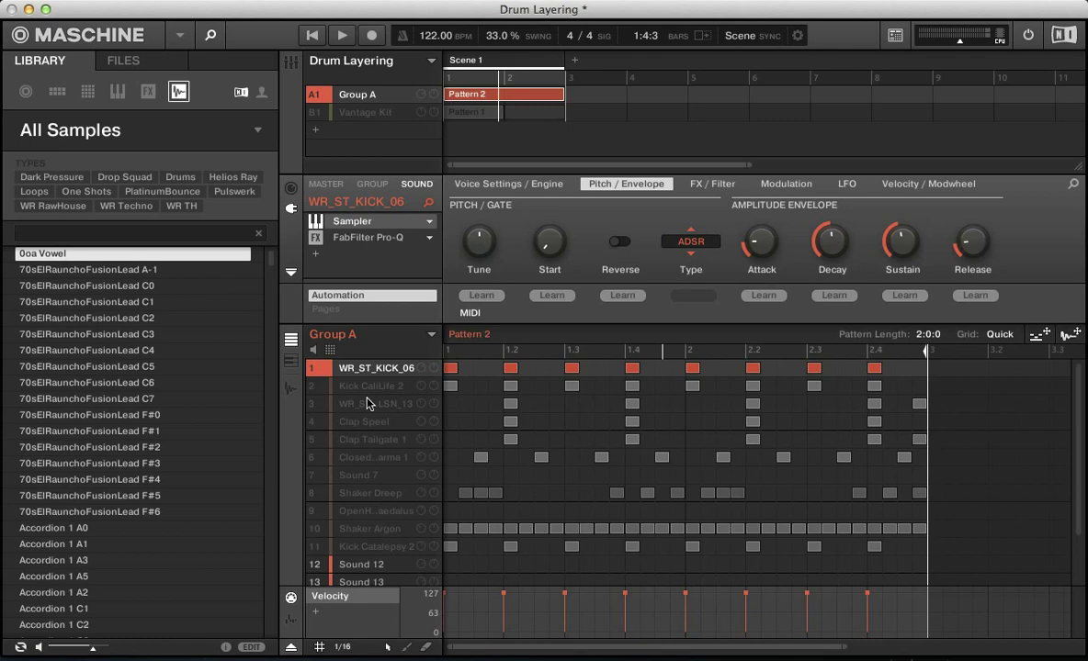
click(333, 387)
click(319, 372)
key(space)
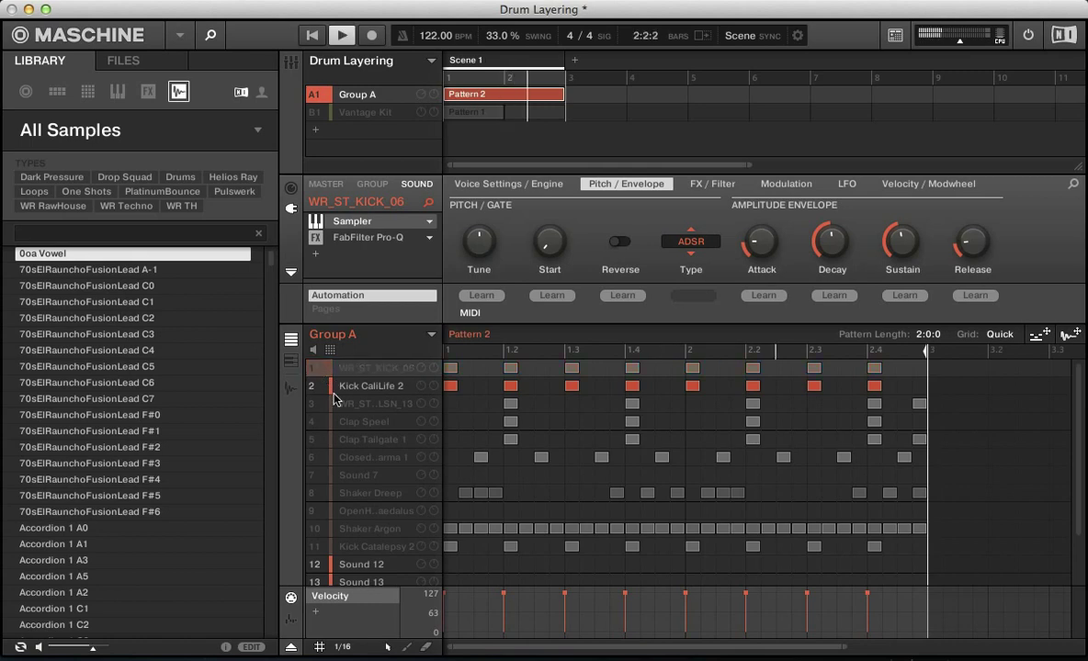
click(360, 386)
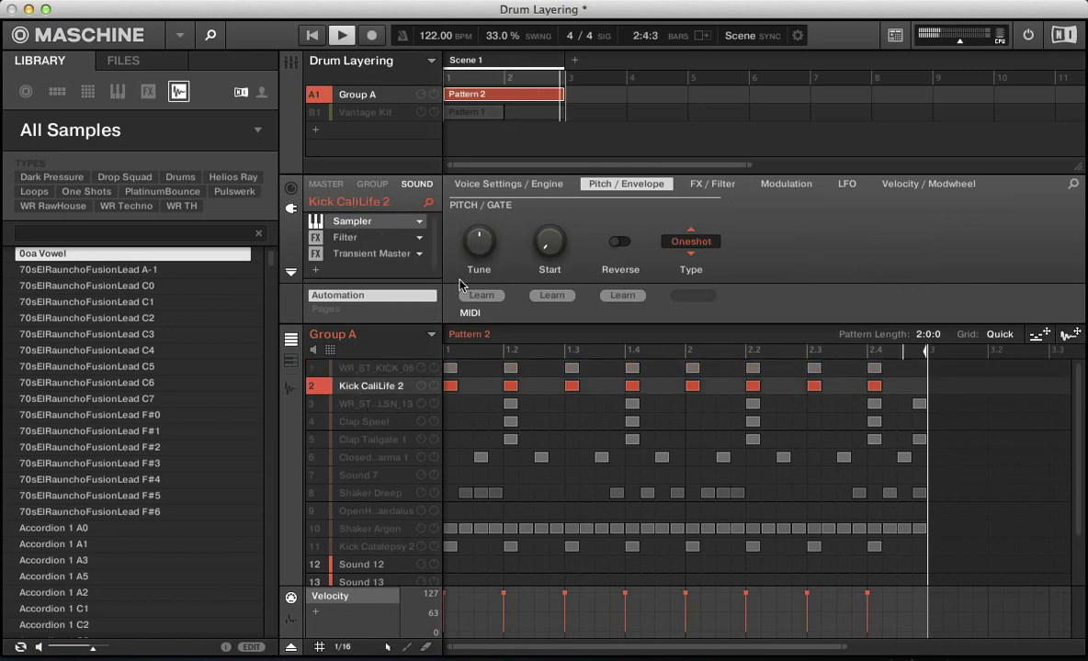
Step: A/B the Filter effect's bypass on Kick CaliLife 2, re-enable it, and check its Cutoff value
click(316, 238)
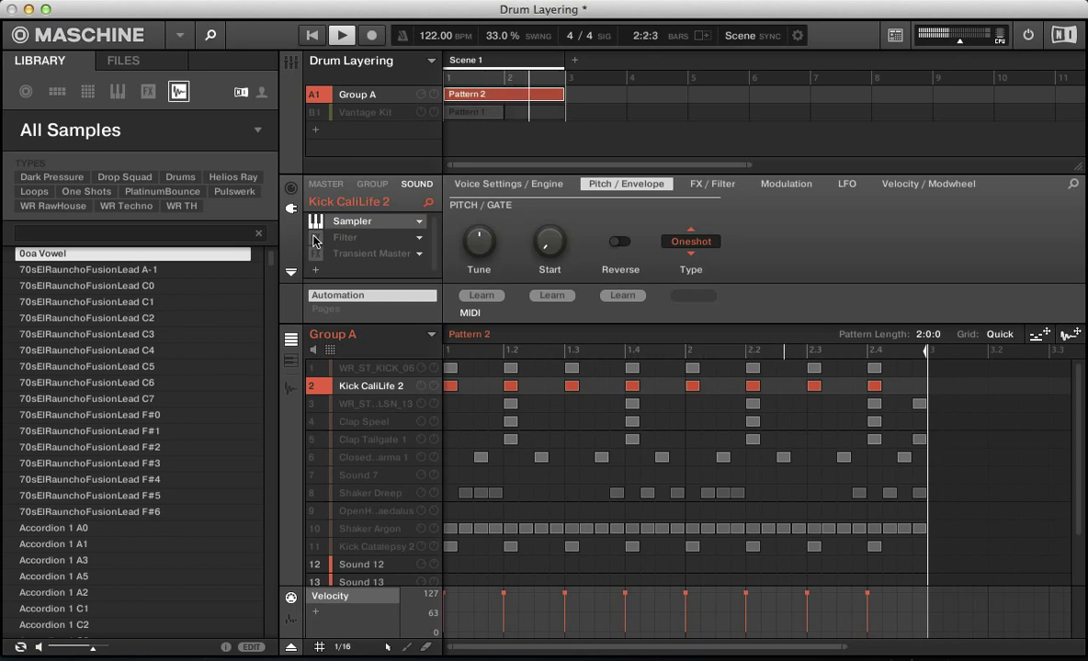
key(space)
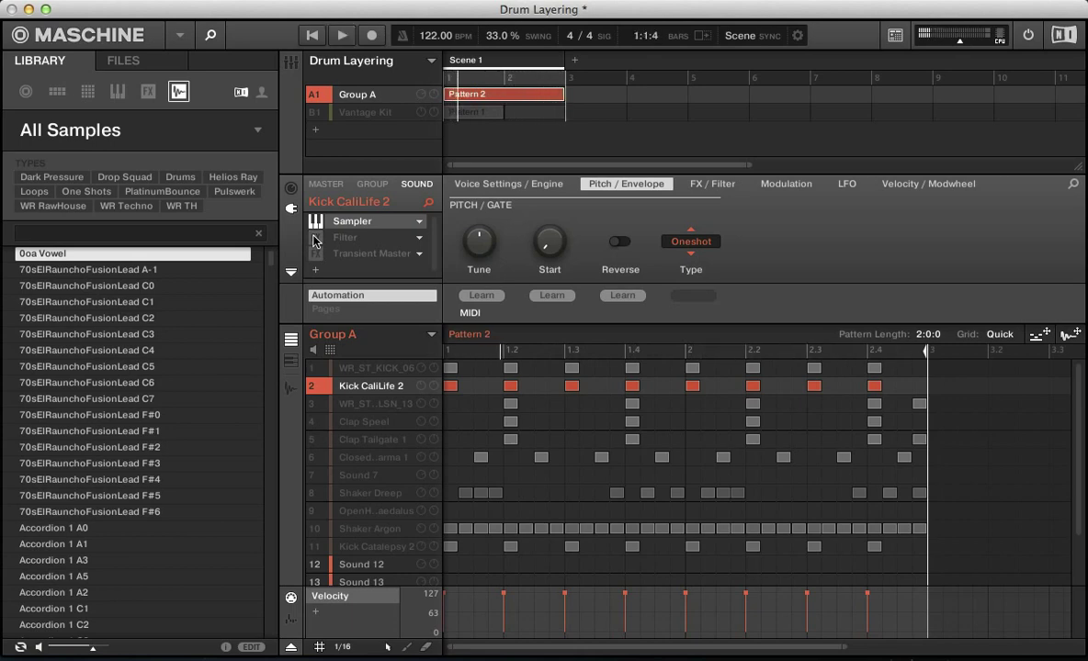
click(315, 238)
click(347, 239)
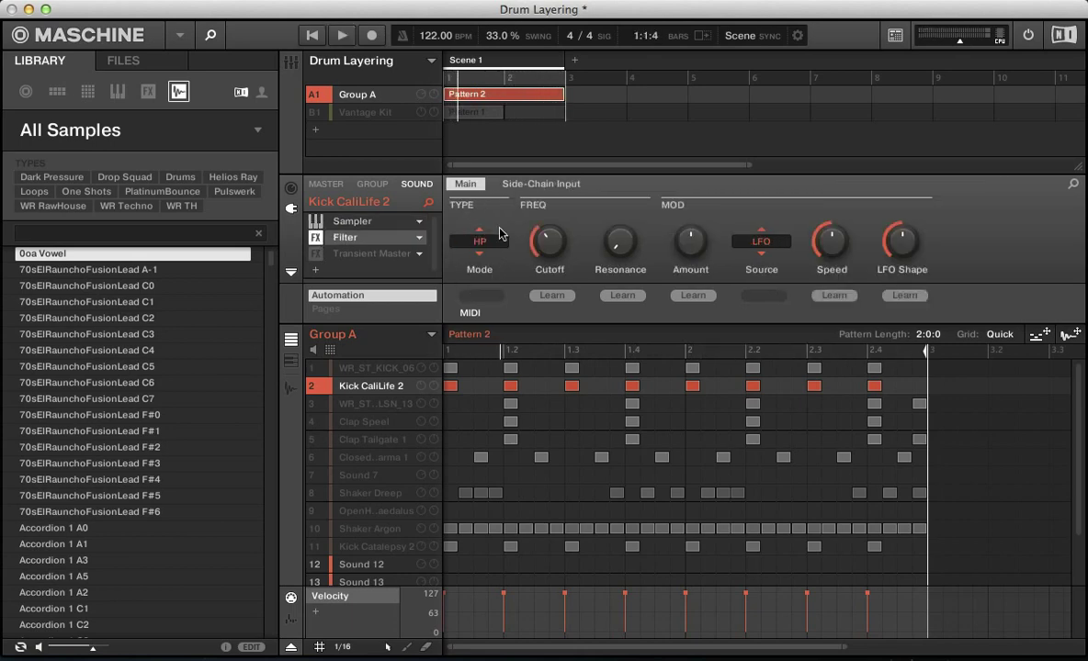
mouse_move(549, 241)
click(546, 261)
key(space)
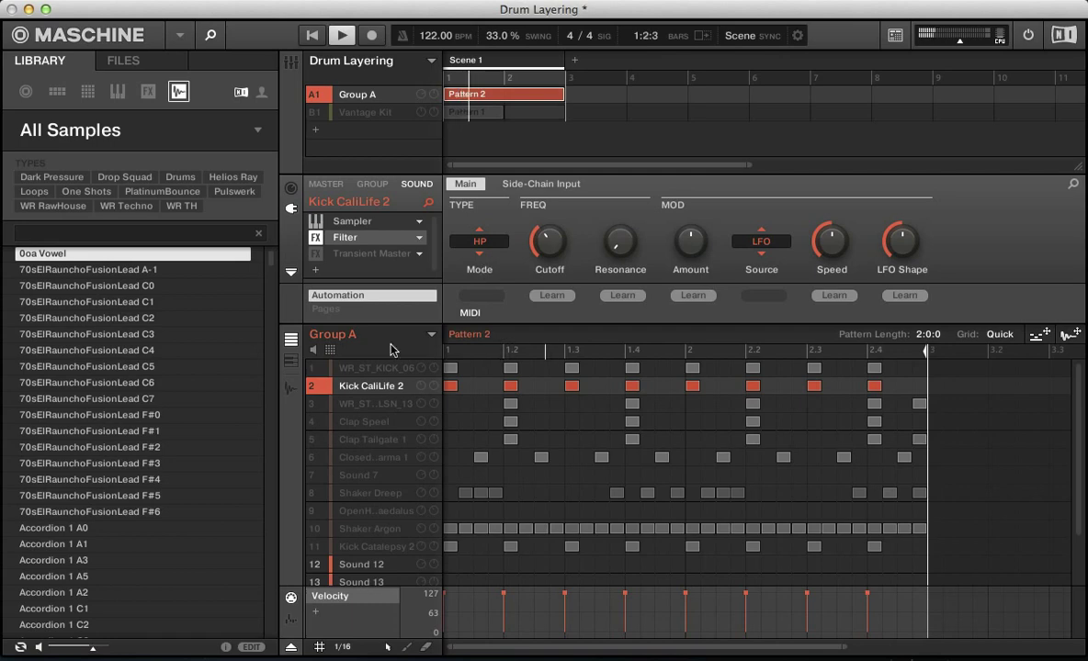
Step: Enable Transient Master on Kick CaliLife 2 and show its Attack, Sustain and Gain settings
click(315, 254)
key(space)
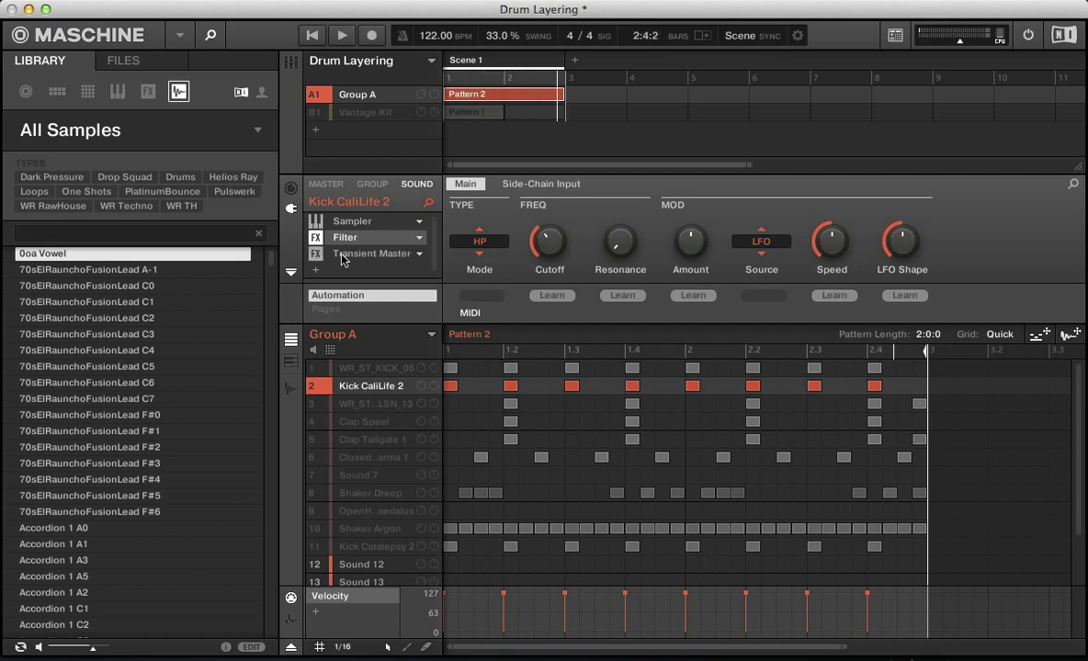
click(342, 254)
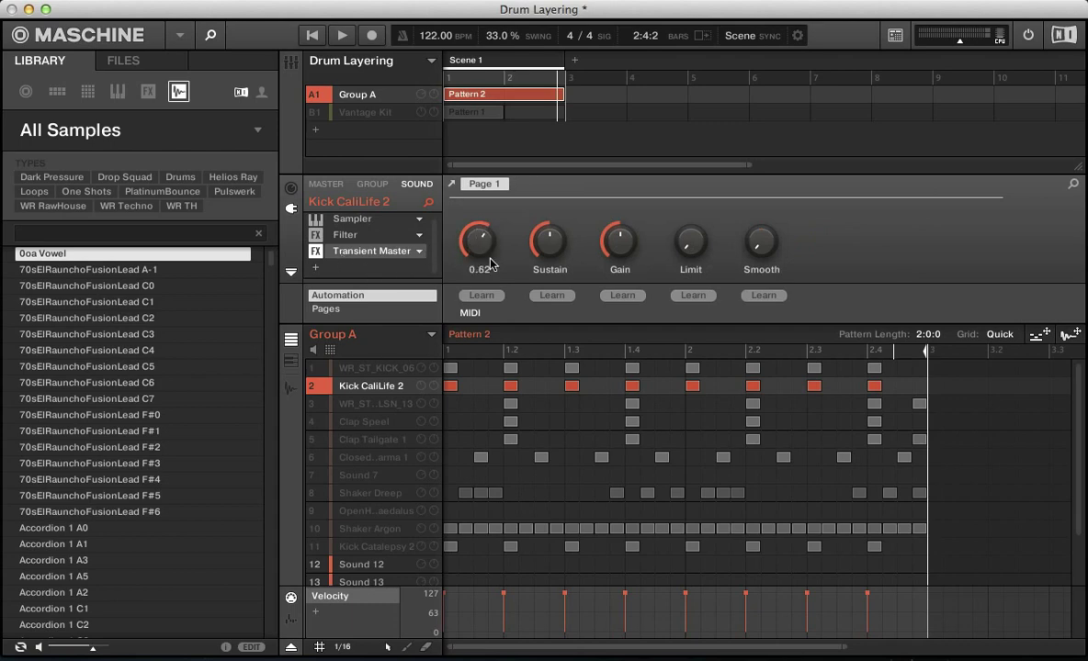
Step: A/B Transient Master's bypass on Kick CaliLife 2 during playback, leaving it enabled
mouse_move(480, 250)
key(space)
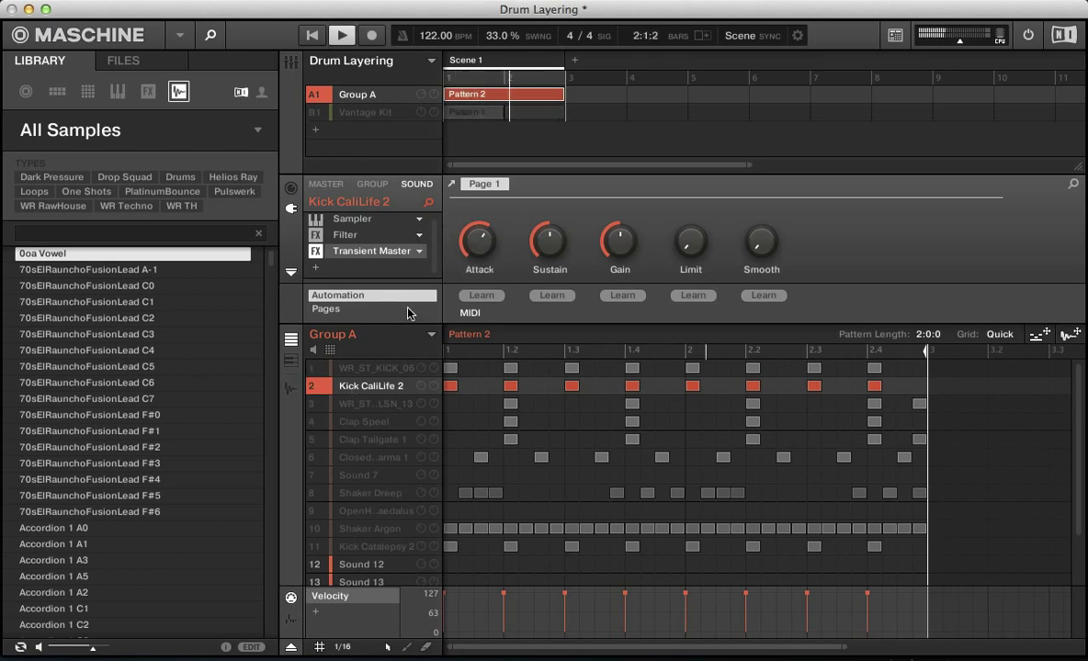
click(314, 252)
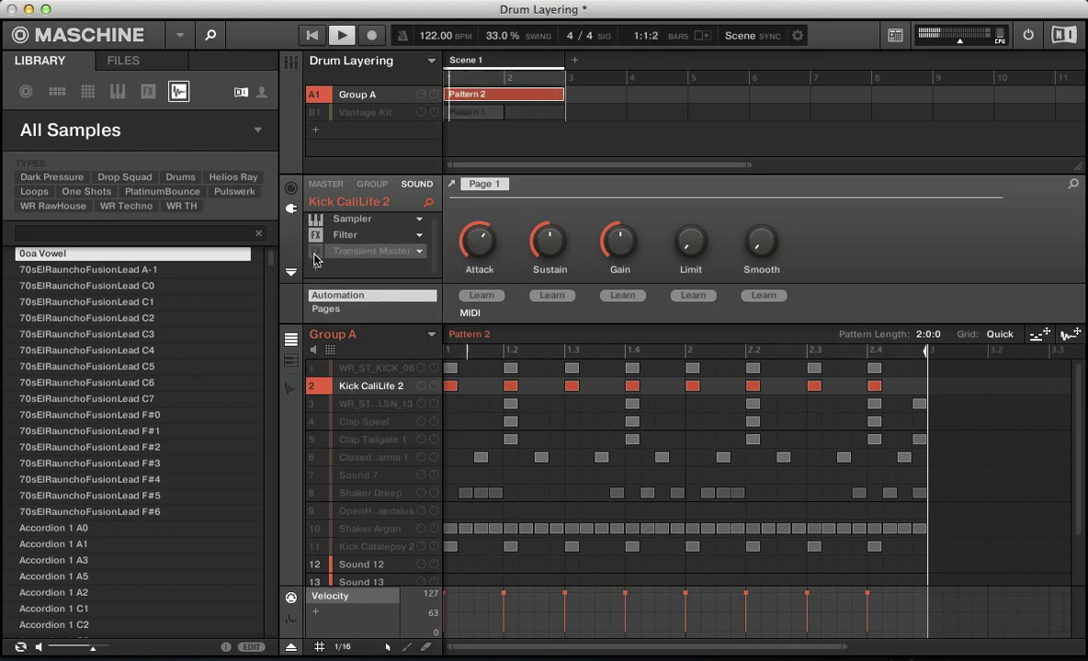
click(315, 252)
key(space)
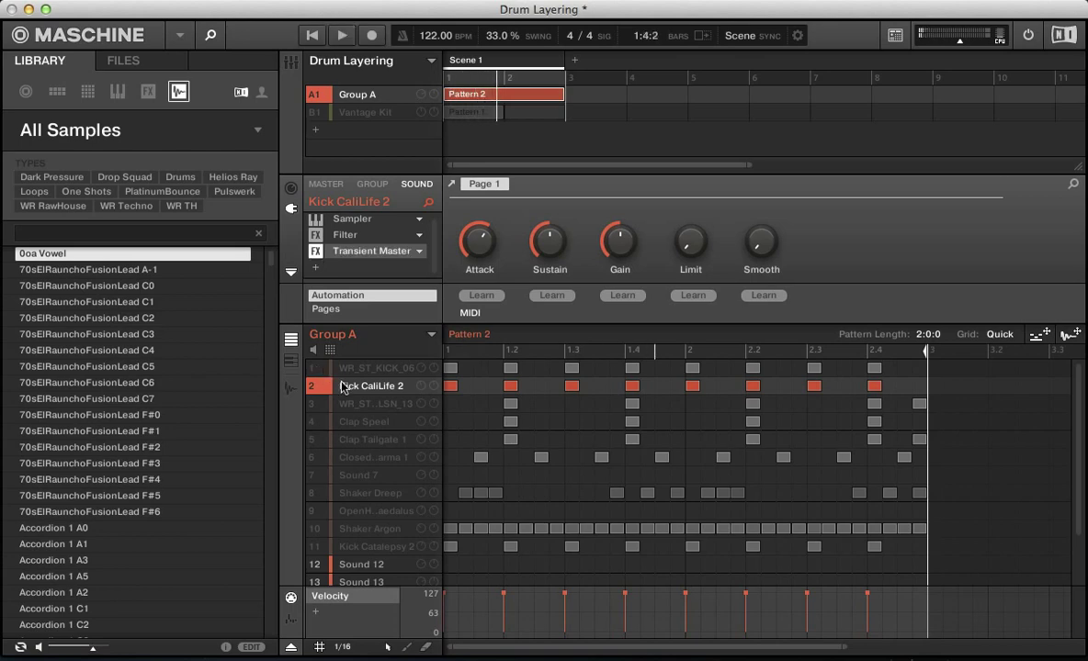
Step: Unmute WR_ST_KICK_06 to layer both kicks, comparing with Kick CaliLife 2 and Transient Master toggled
click(312, 370)
key(space)
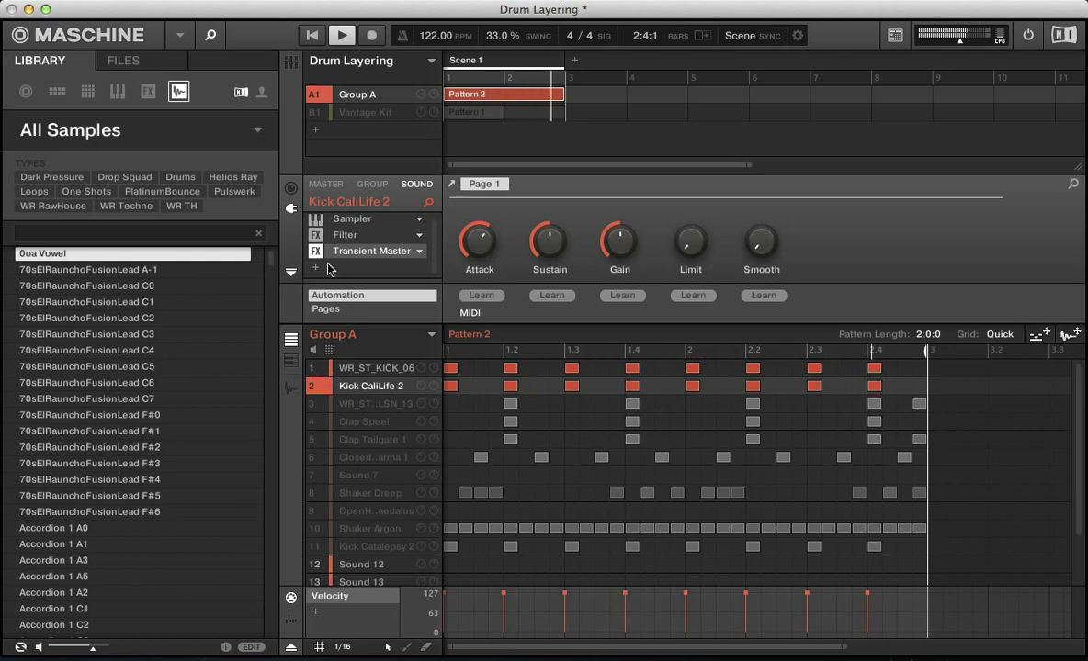
click(314, 386)
click(313, 387)
click(314, 251)
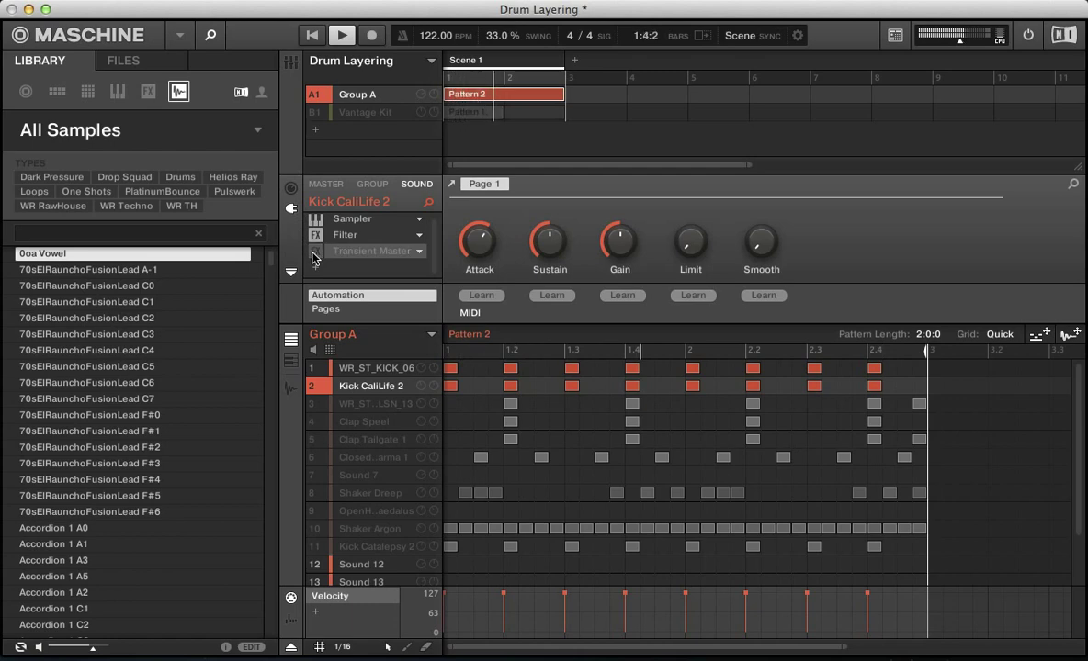
click(314, 252)
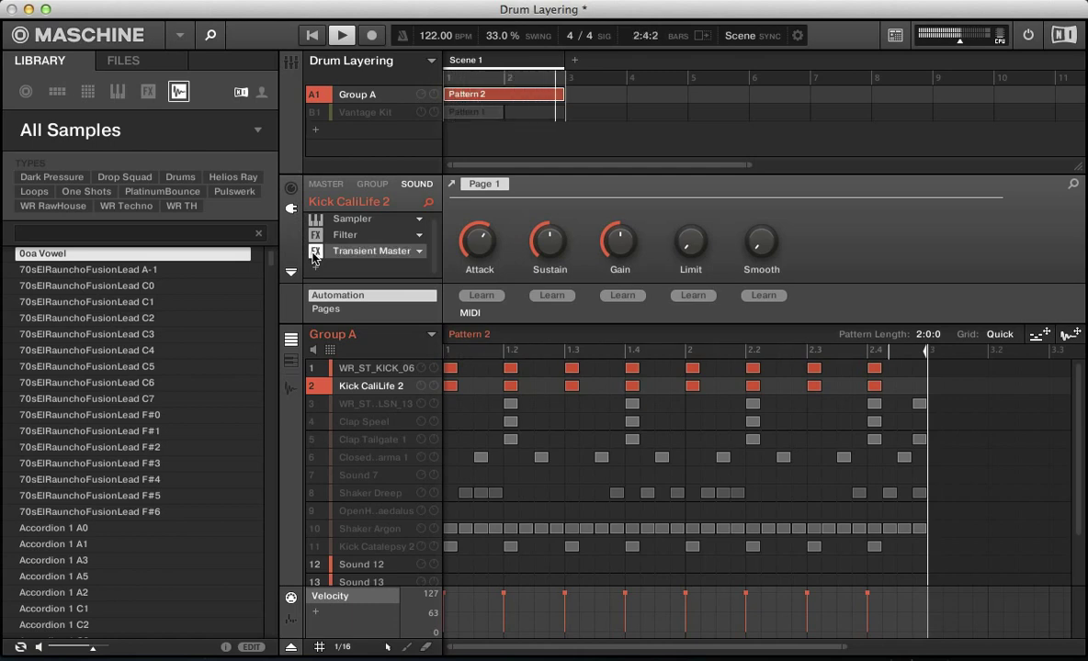
key(space)
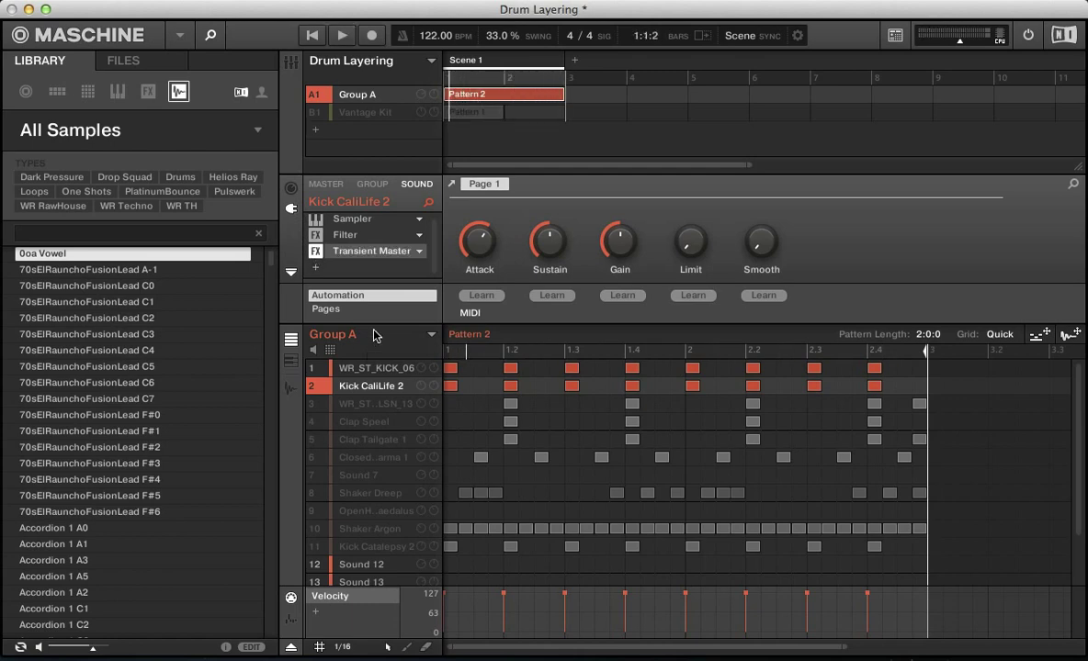
Step: Compare settings by switching between WR_ST_KICK_06 and Kick CaliLife 2, then audition the pattern
click(376, 369)
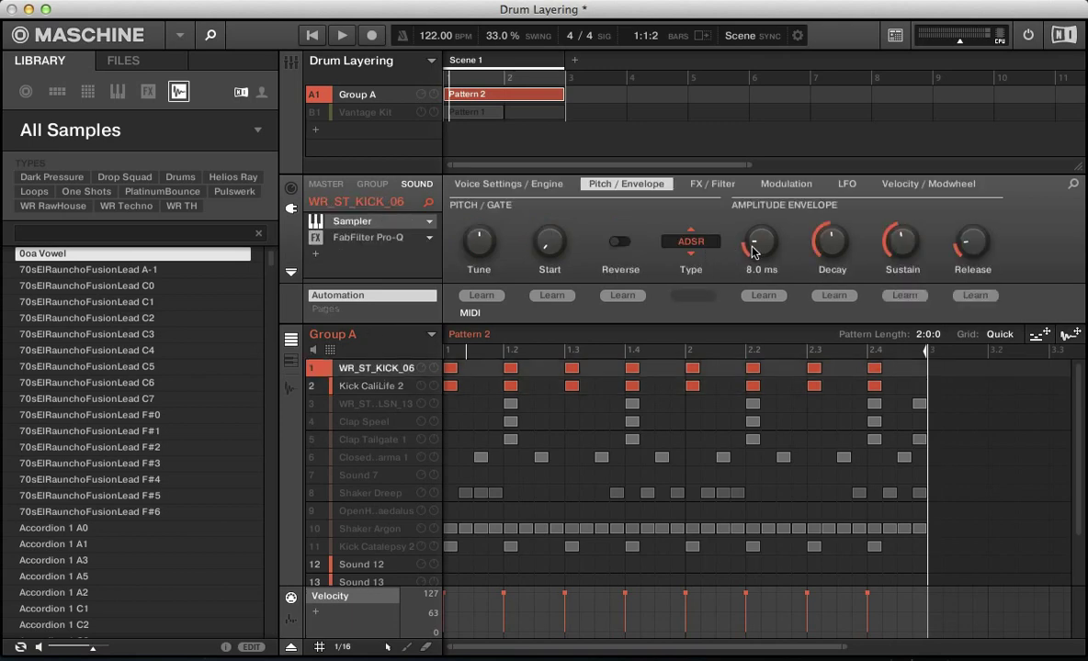
mouse_move(768, 248)
click(353, 387)
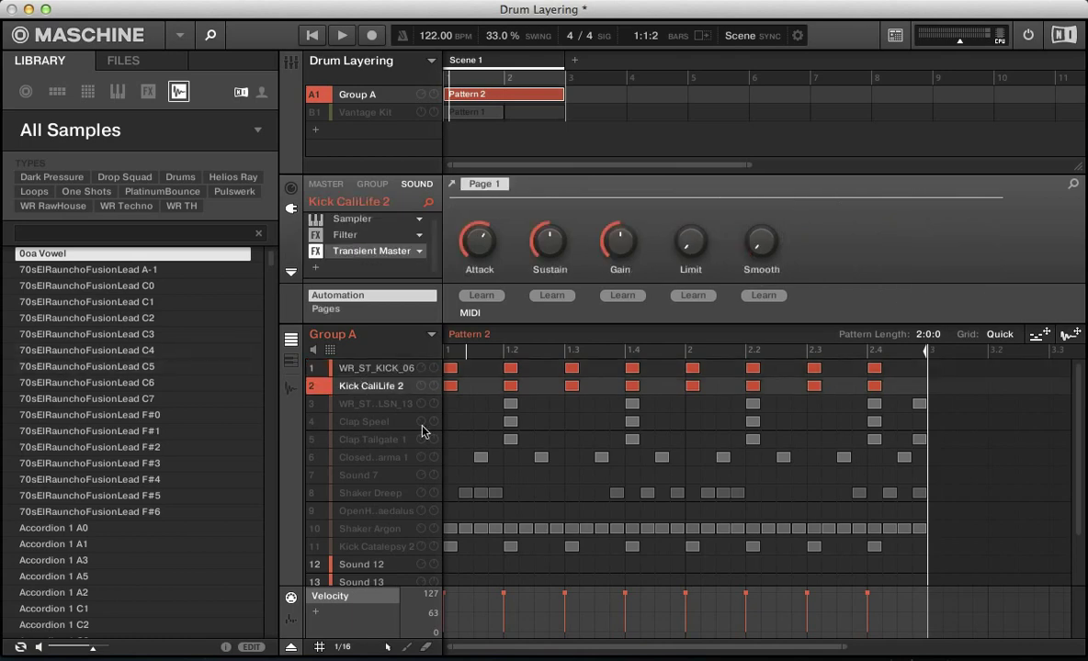
click(357, 369)
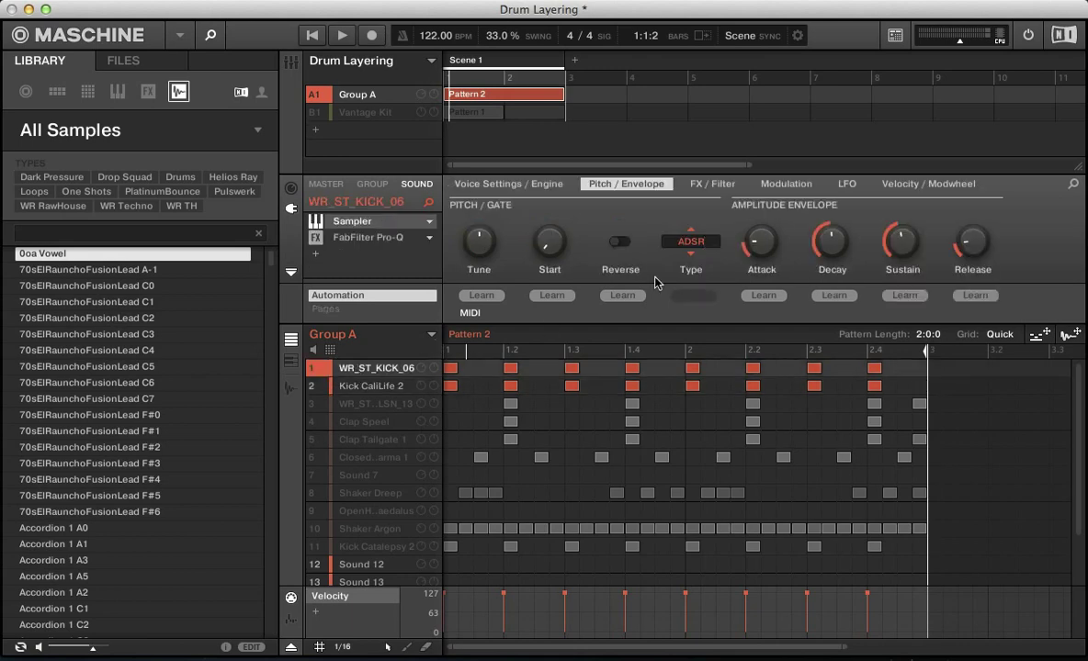
click(358, 385)
click(359, 372)
click(359, 386)
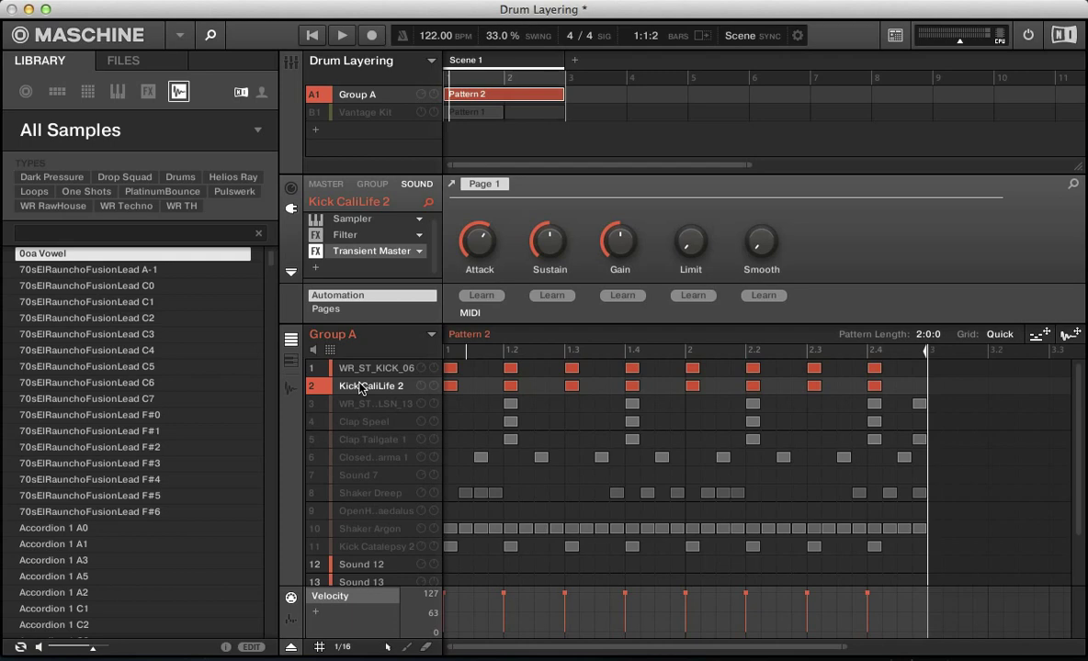
click(361, 369)
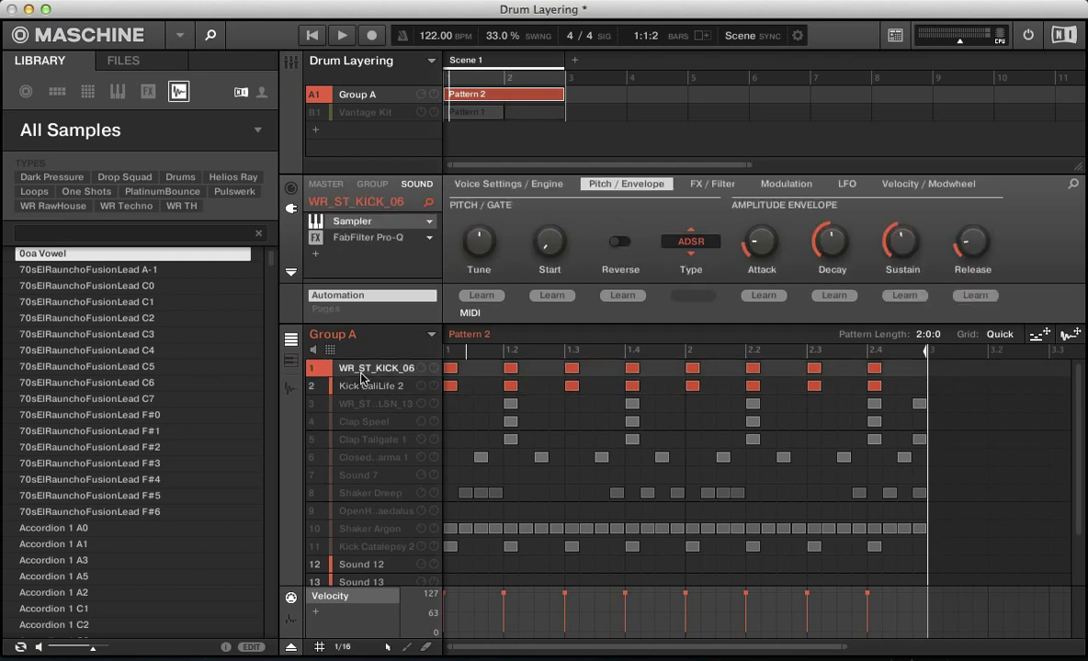
click(352, 389)
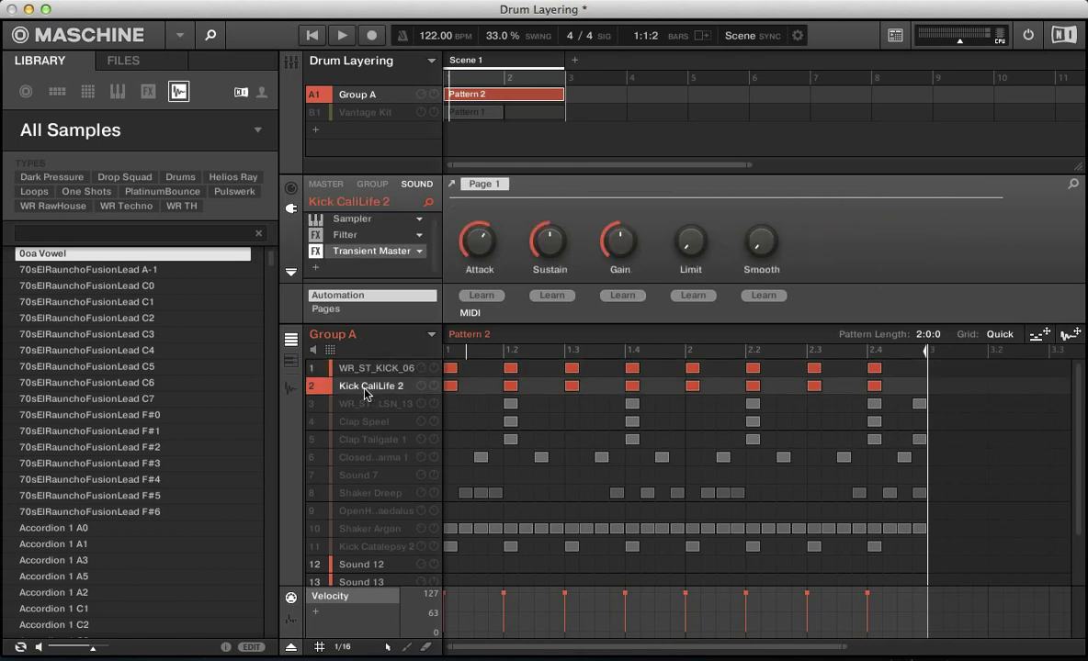
key(space)
key(space)
Step: Unmute Kick Catalepsy 2, mute the other two kicks, and show Kick Catalepsy 2's sampler settings
click(316, 552)
click(311, 387)
click(312, 368)
key(space)
click(374, 549)
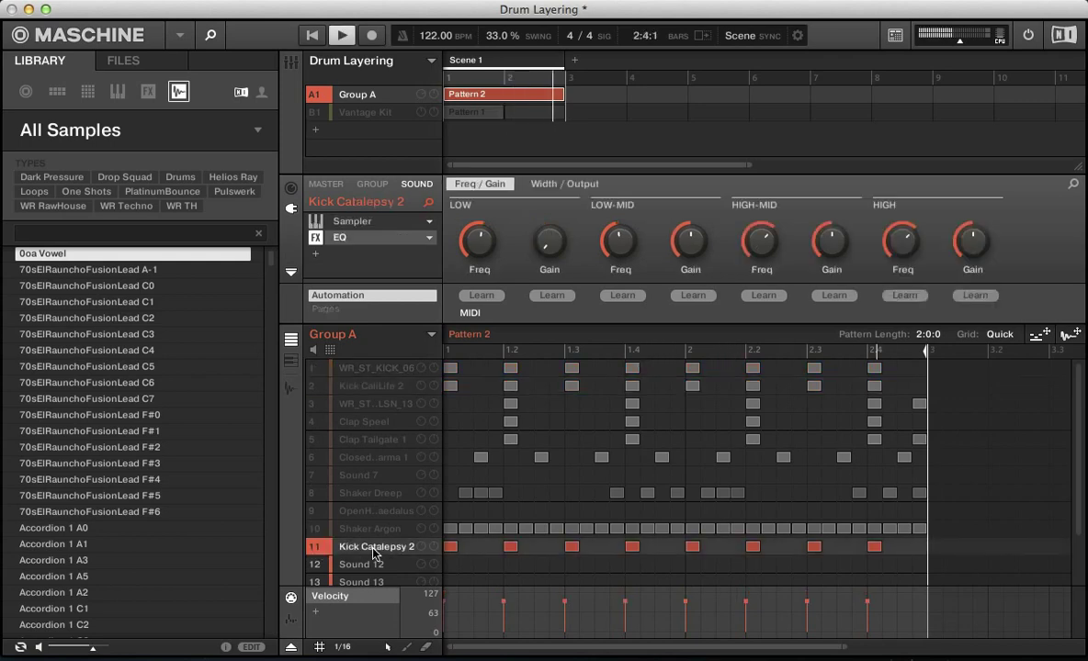
key(space)
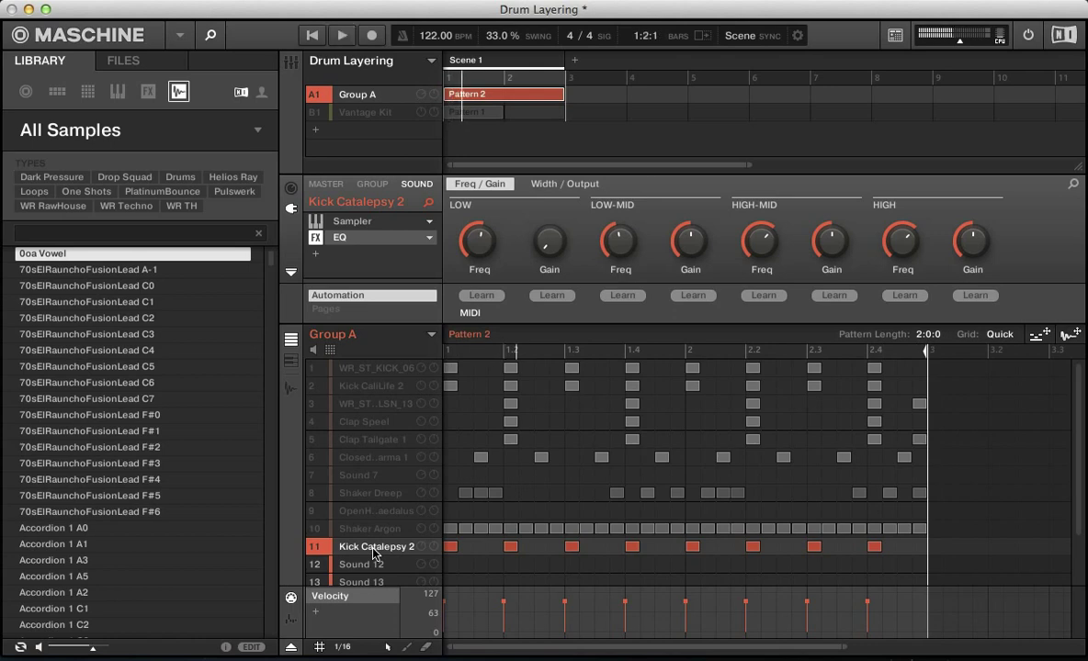
click(349, 221)
Step: Adjust something in the mixer view, then show Kick Catalepsy 2's EQ settings while playing
key(super+m)
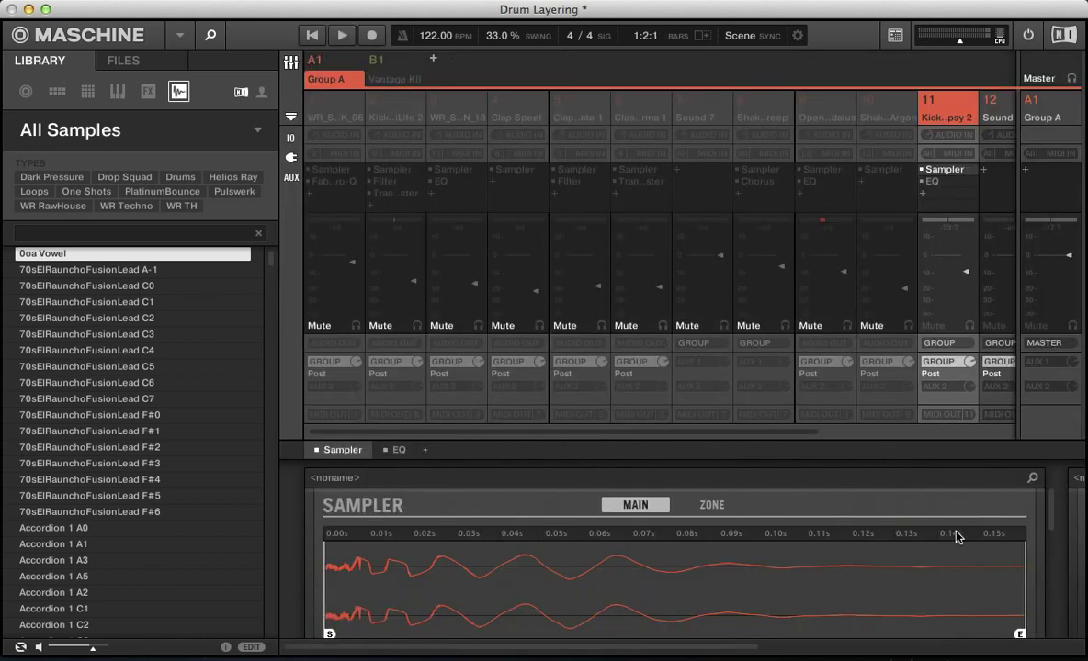
drag(1051, 503, 876, 381)
key(super+m)
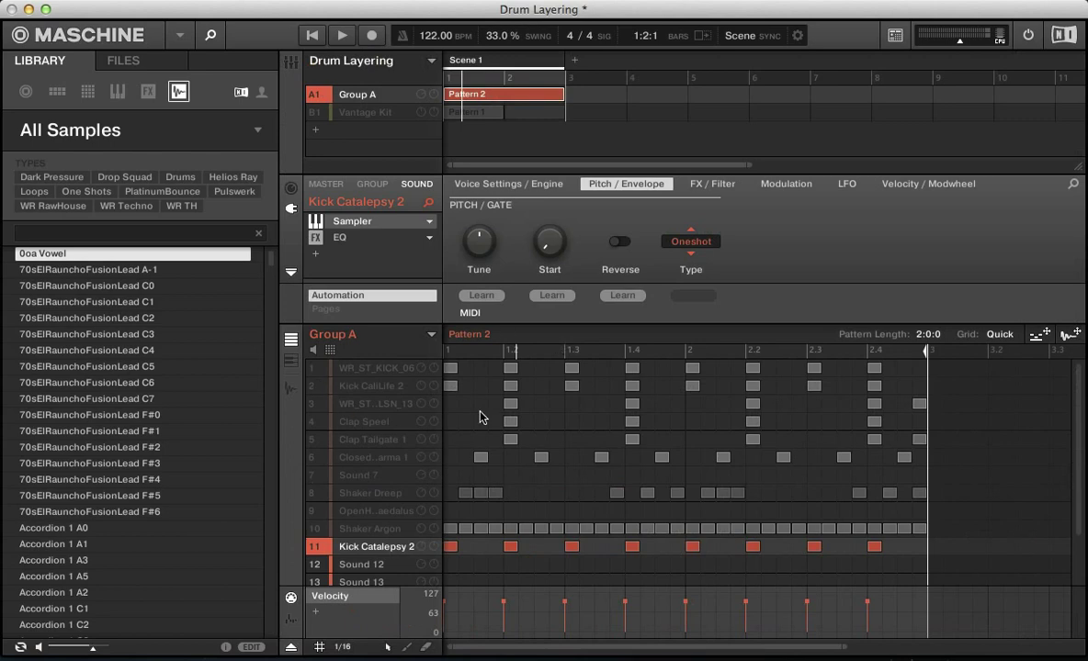
key(space)
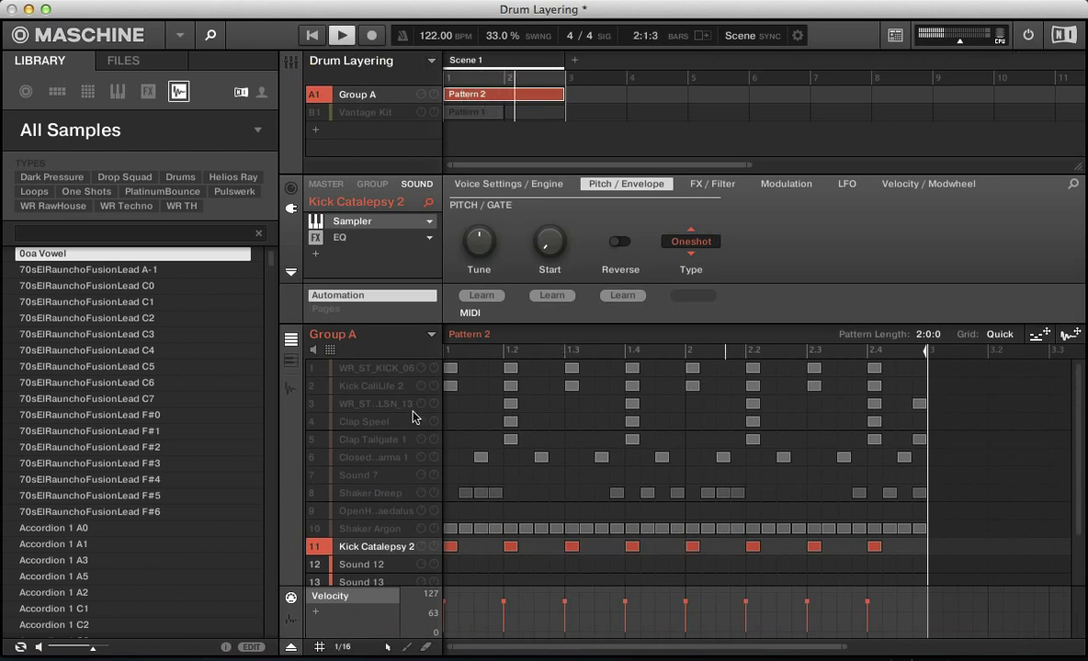
click(339, 239)
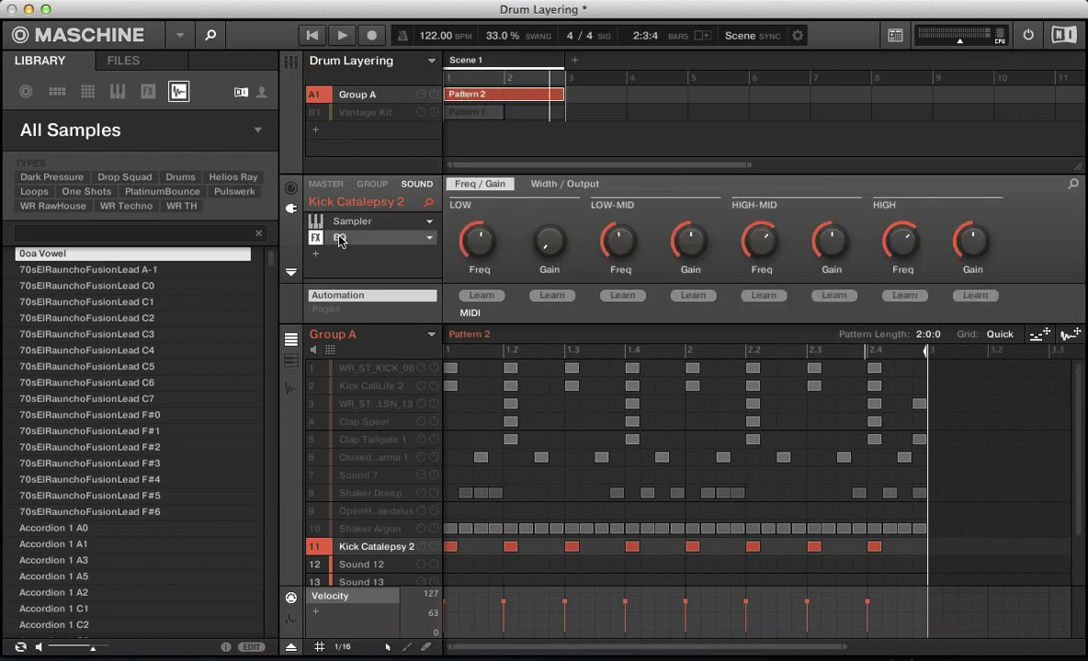
mouse_move(479, 250)
Step: Layer all three kicks, A/B Kick Catalepsy 2's mute, and keep it in the layer
key(space)
super+click(321, 393)
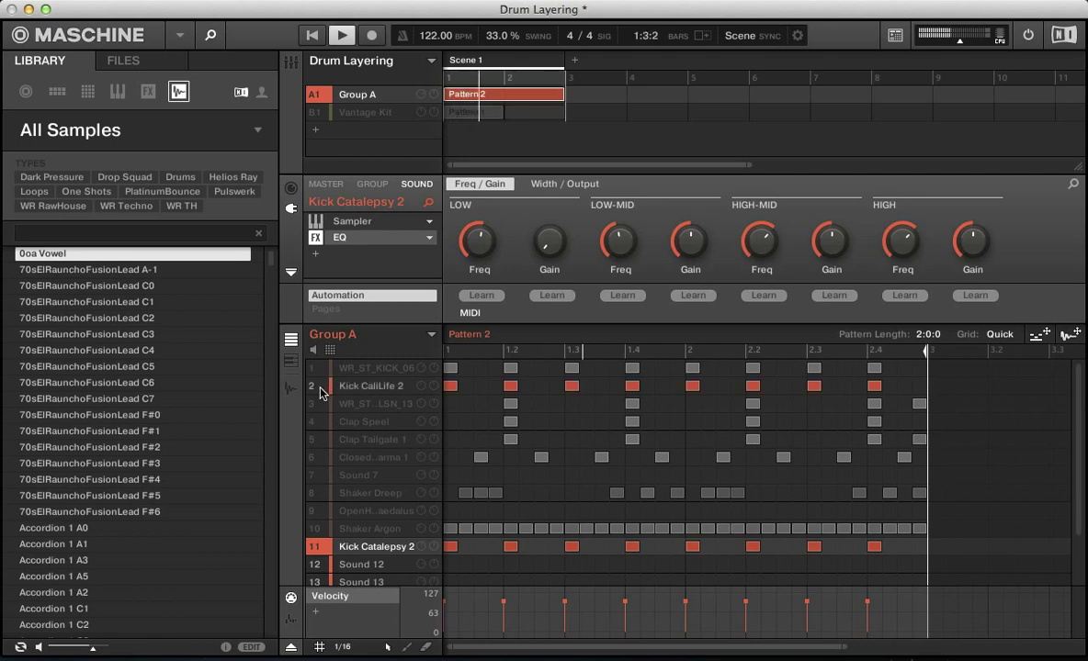
super+click(316, 371)
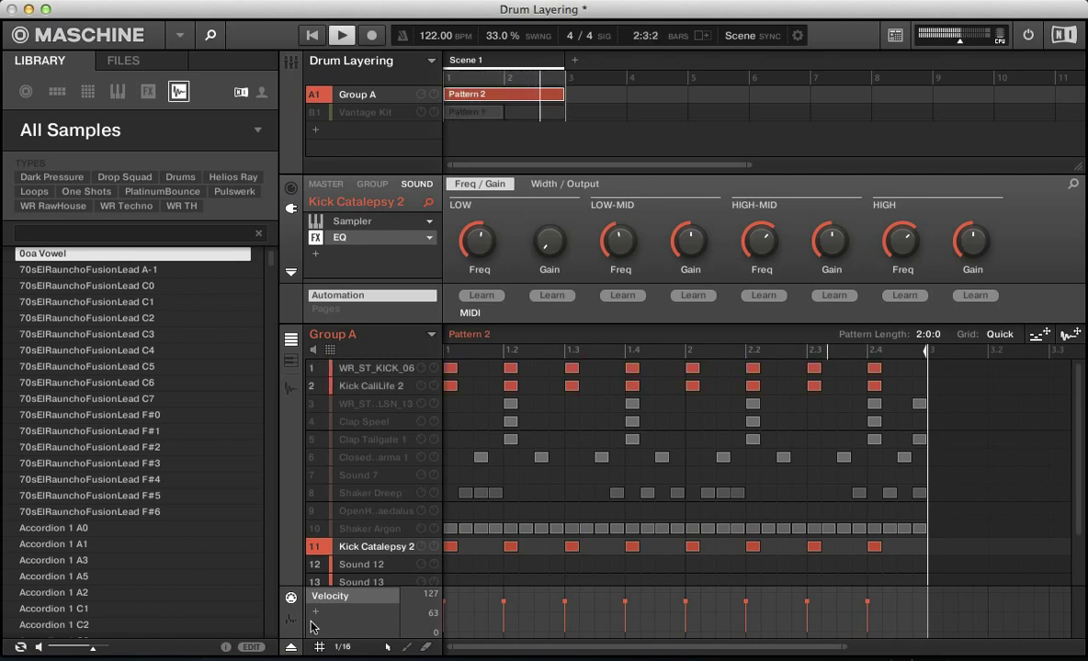
super+click(314, 547)
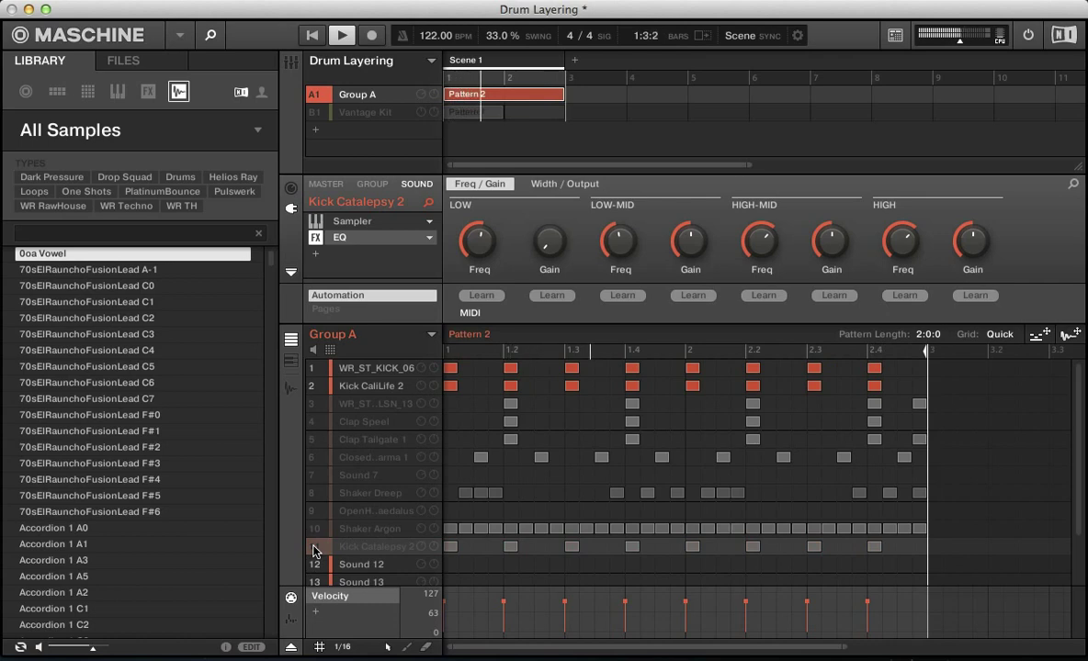
super+click(313, 549)
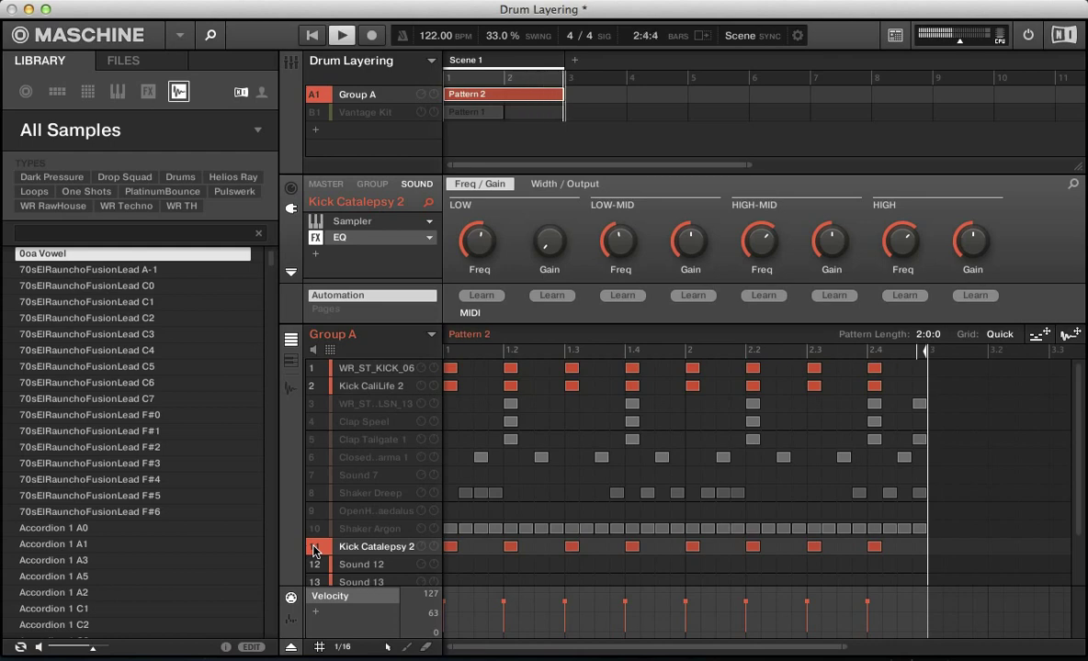
key(space)
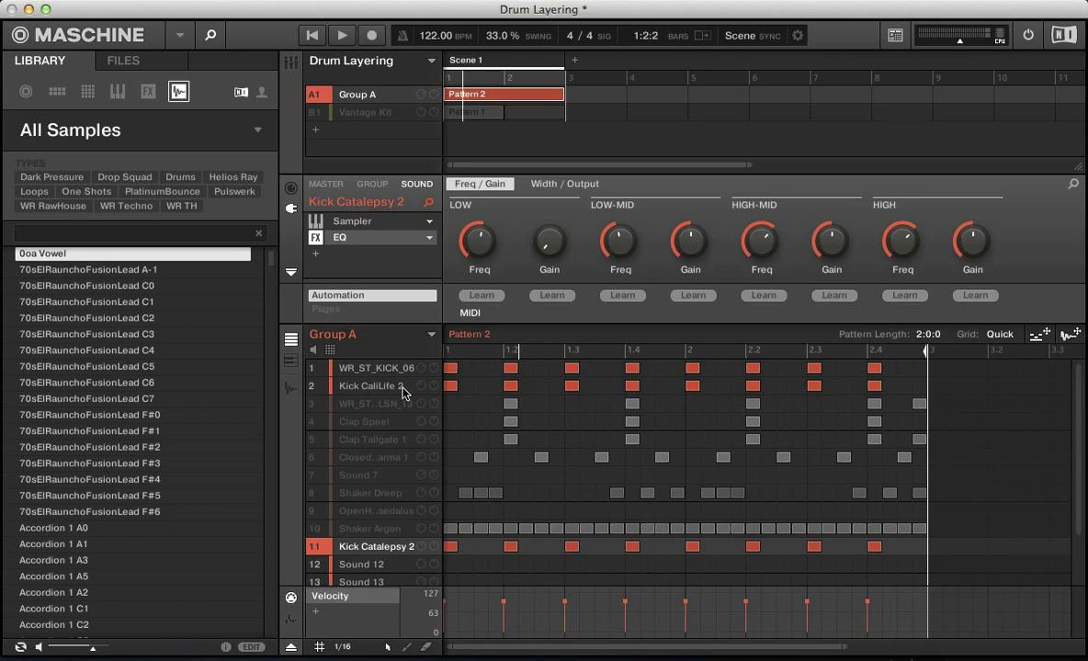
Step: Unmute WR_ST_CLSN_13 in slot 3 and make it the sound being edited
click(342, 410)
key(space)
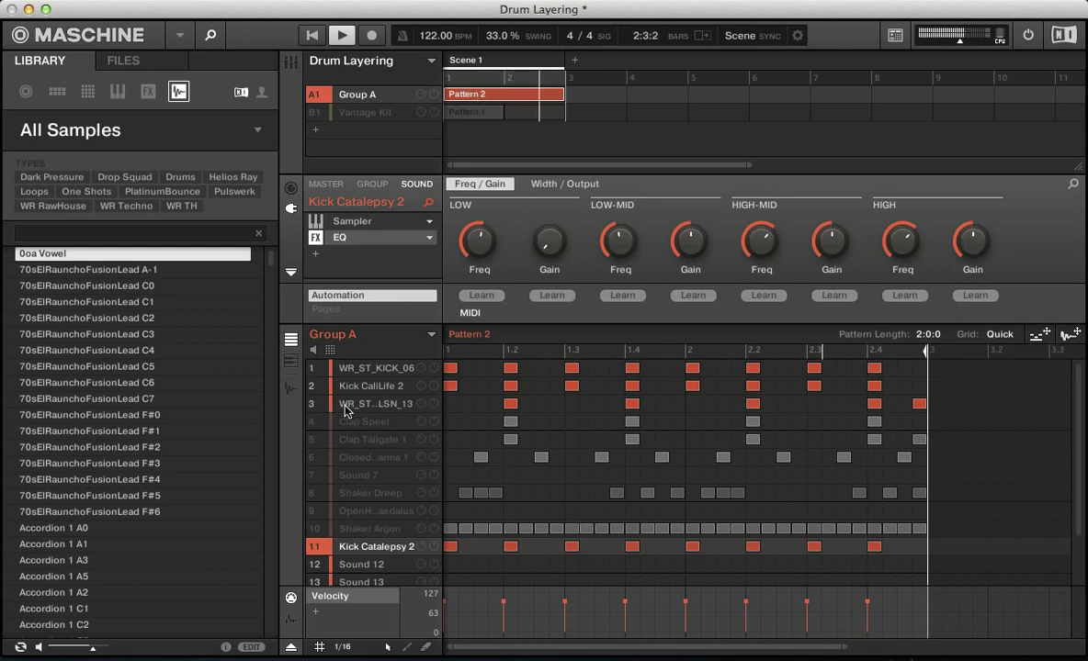
click(359, 406)
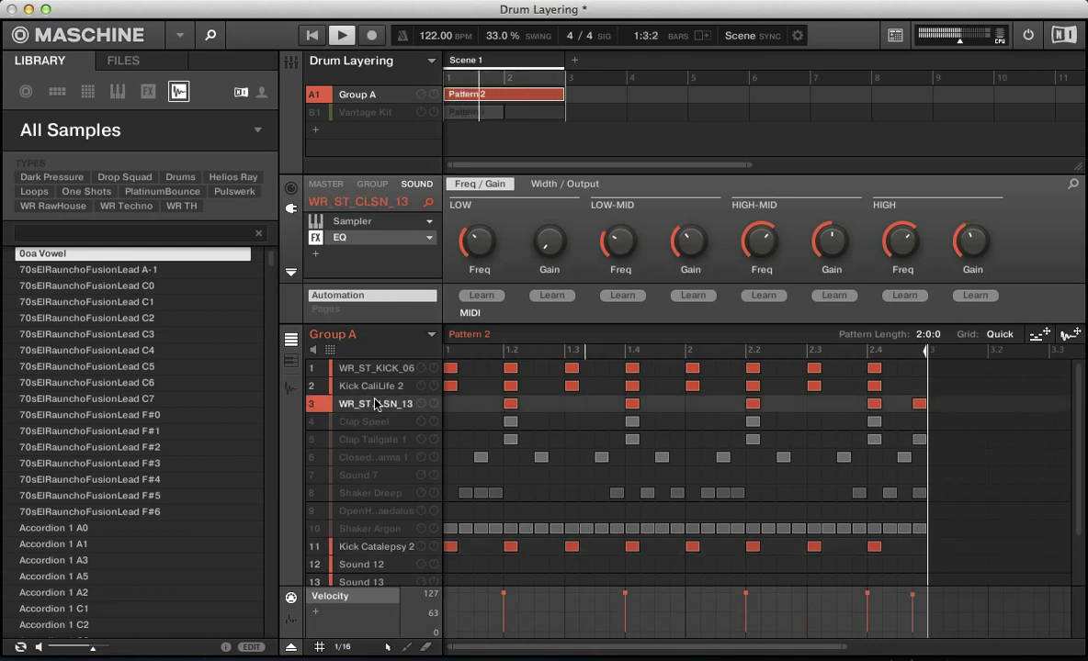
key(space)
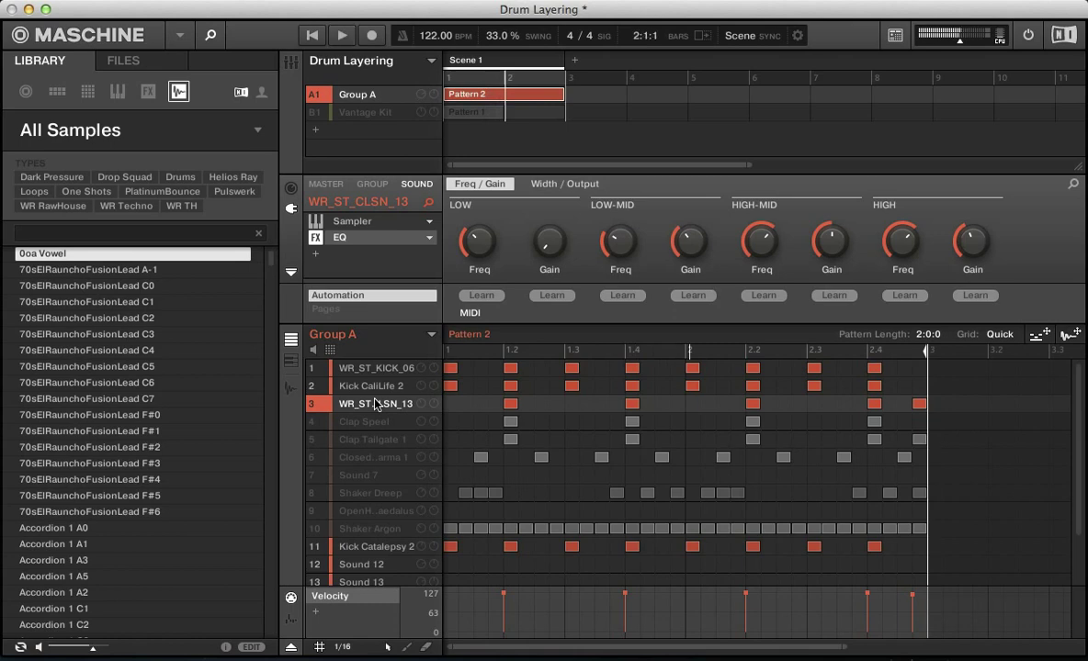
Step: Mute all three kicks to hear WR_ST_CLSN_13 alone, and show its Sampler settings
click(314, 390)
click(314, 374)
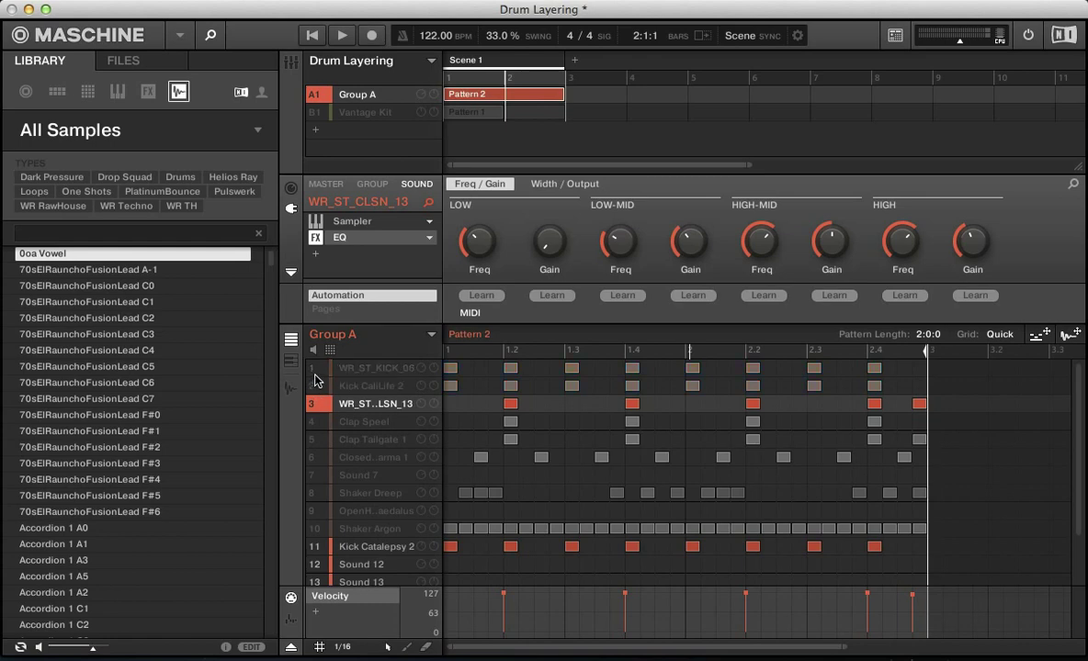
click(314, 546)
key(space)
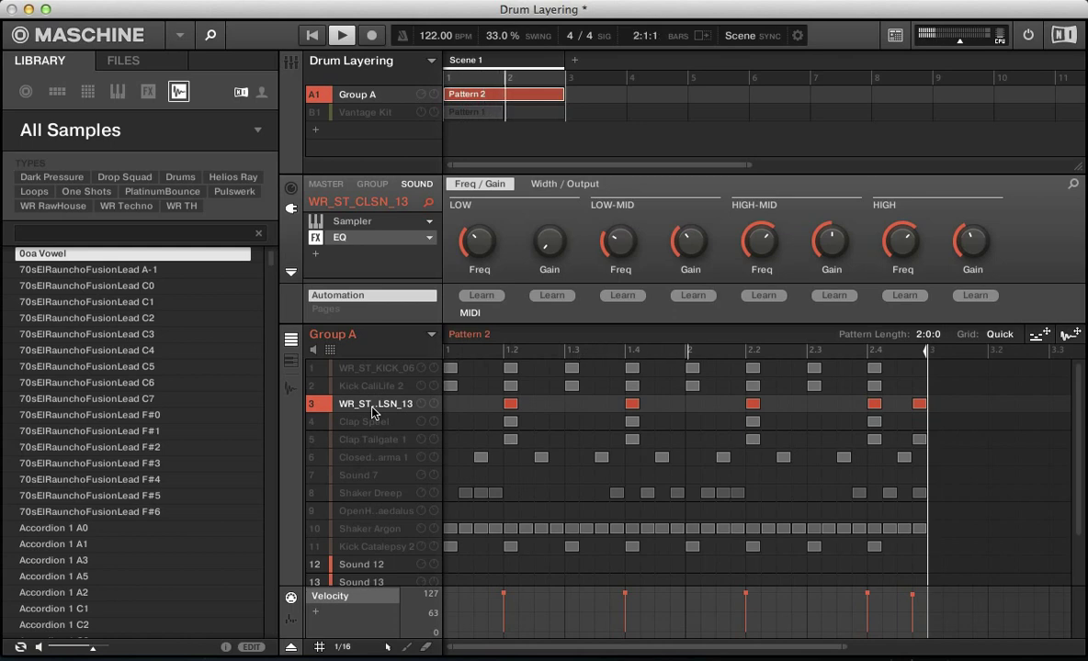
key(space)
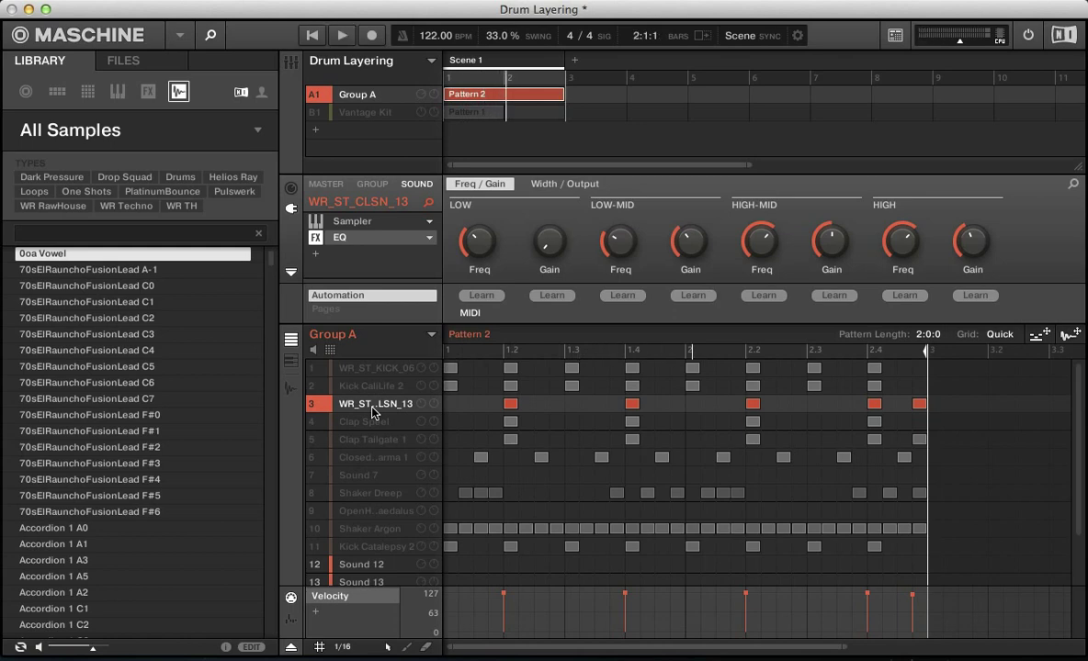
key(space)
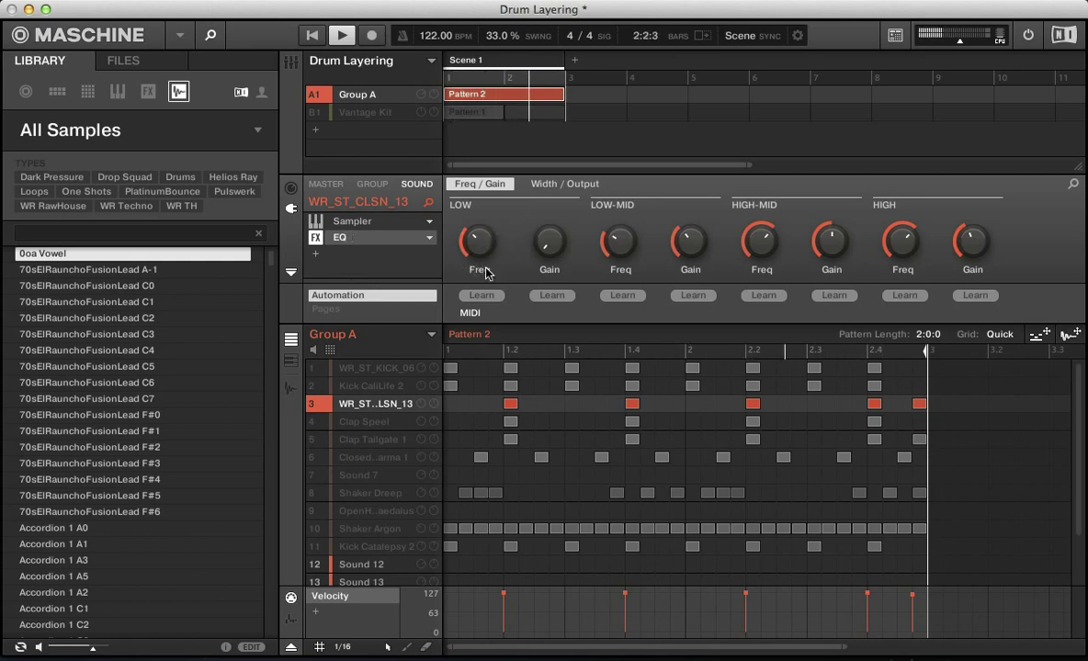
click(354, 221)
Step: Audition WR_ST_CLSN_13's release at 12.3 s, then shorten it to about 42.9 ms
mouse_move(972, 241)
key(space)
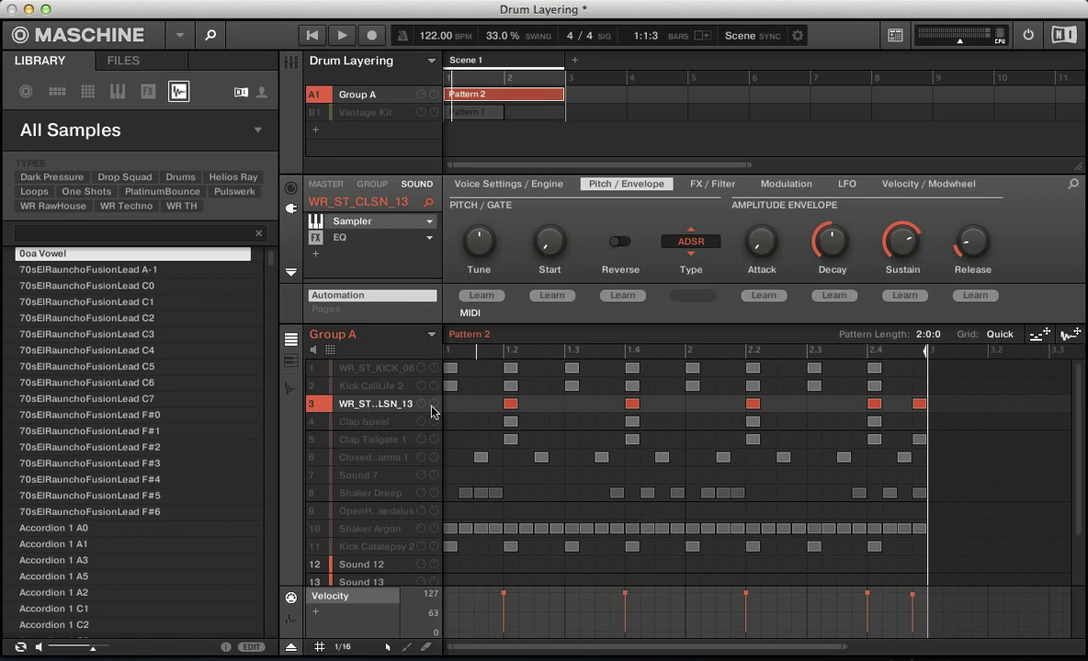
drag(972, 246, 972, 229)
key(space)
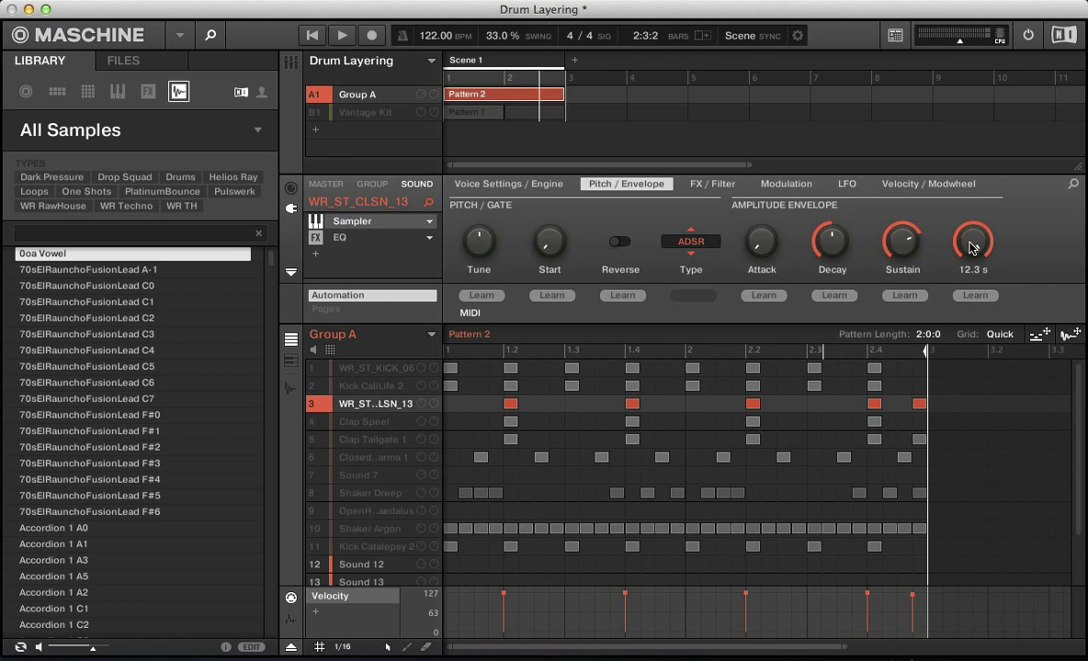
drag(972, 246, 972, 285)
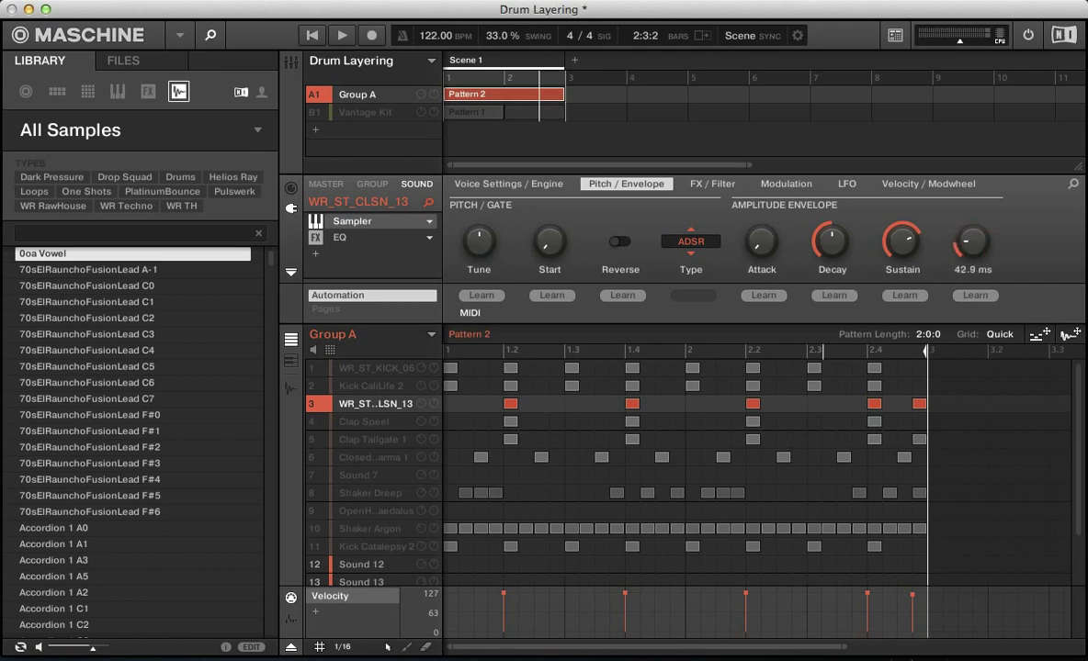
key(space)
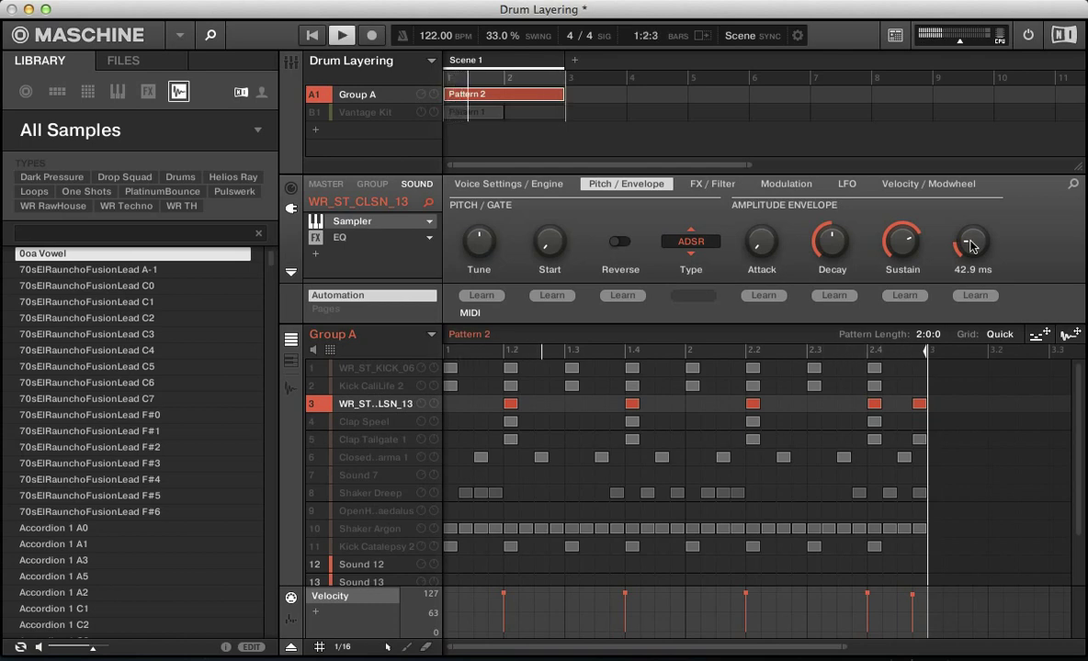
key(space)
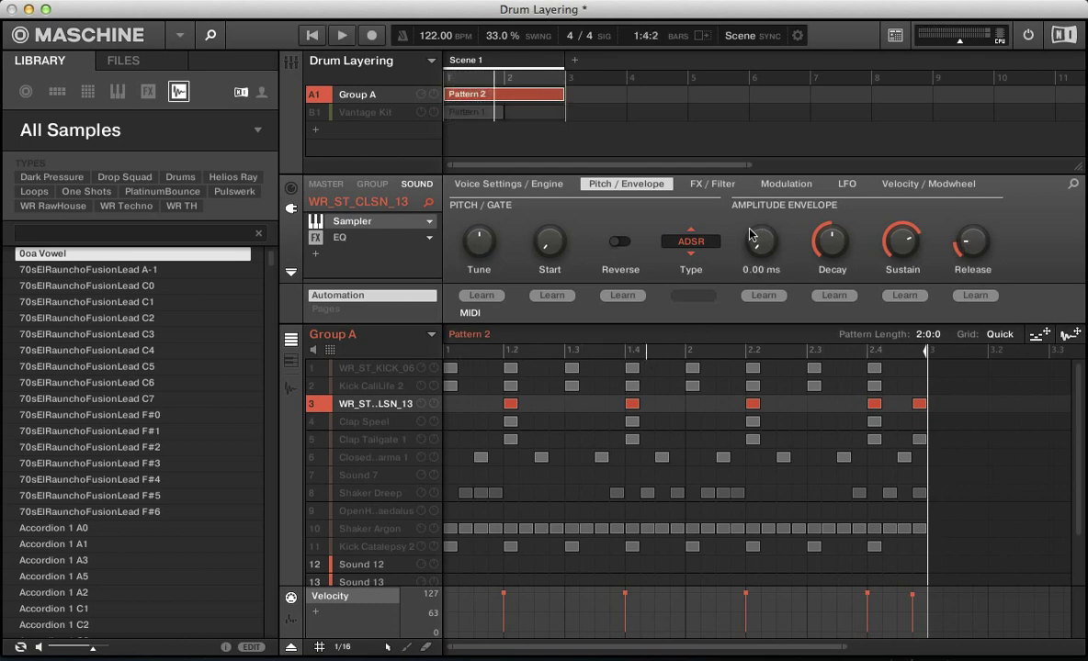
Step: Unmute WR_ST_KICK_06 and Kick Catalepsy 2 and audition them with WR_ST_CLSN_13
click(315, 369)
click(320, 548)
key(space)
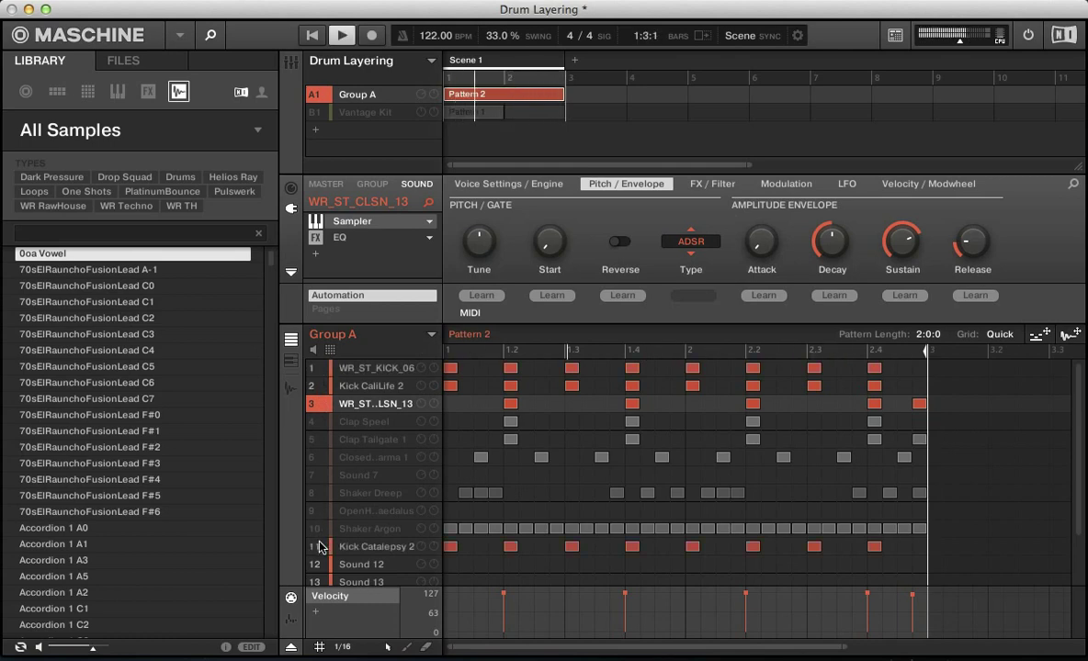
key(space)
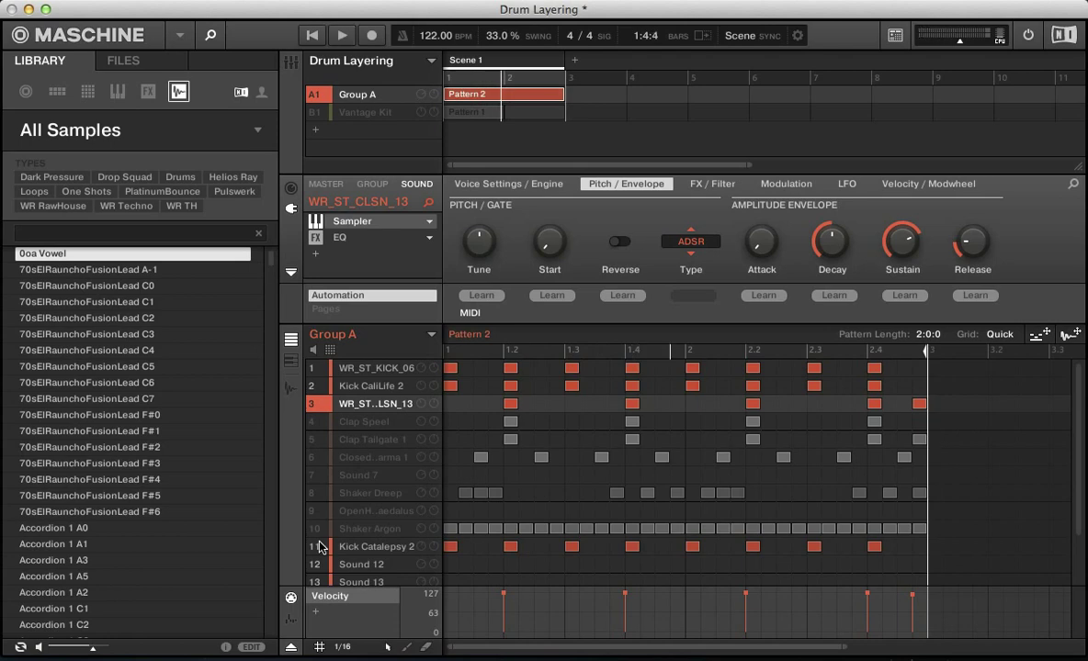
Step: Unmute and select Clap Speel, muting the first three sounds and Kick Catalepsy 2 to hear it alone
click(322, 428)
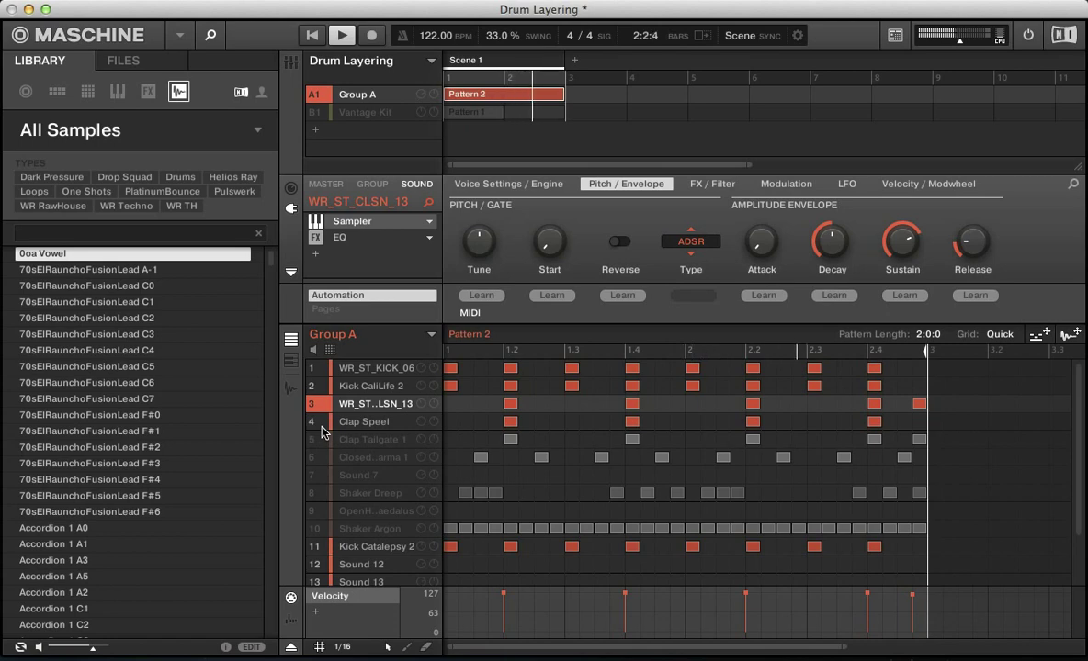
key(space)
click(352, 425)
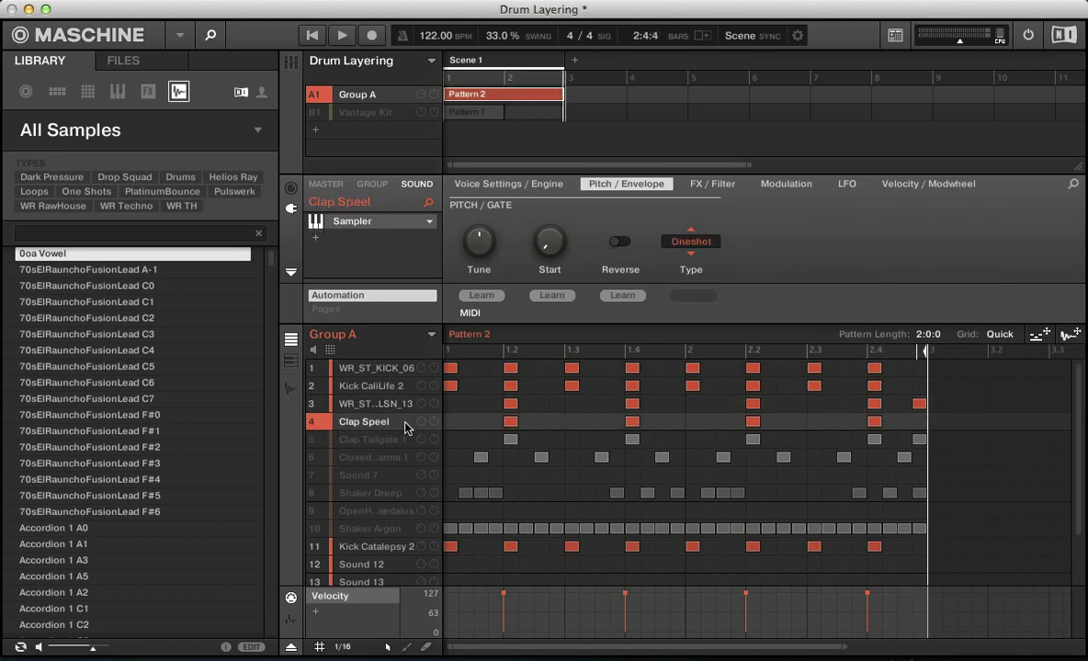
key(space)
key(space)
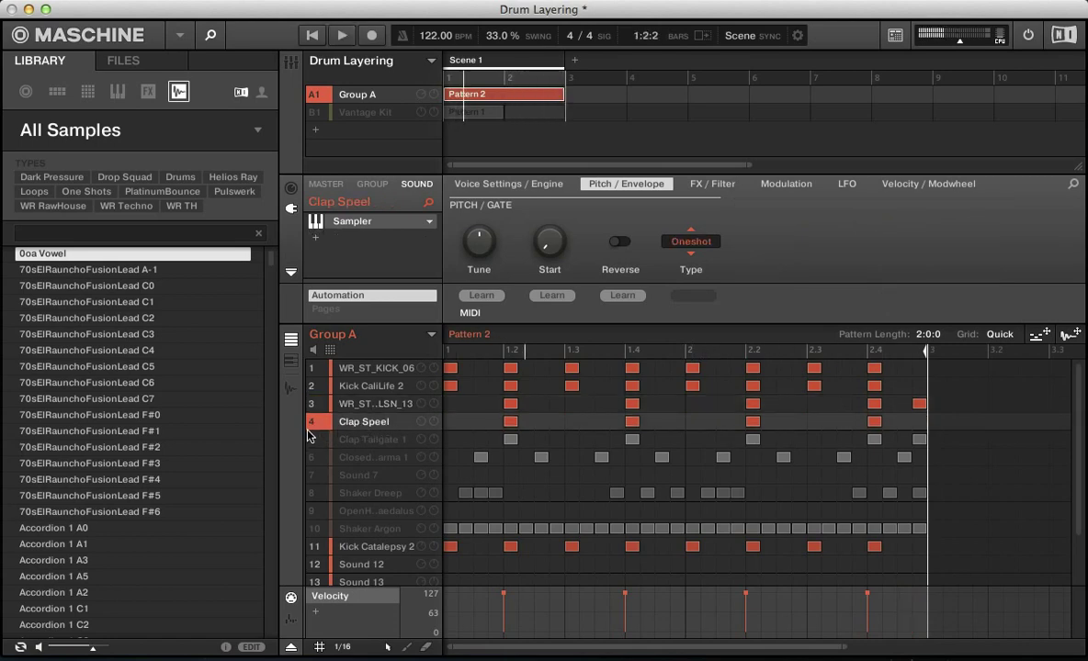
drag(321, 409, 316, 374)
click(321, 548)
key(space)
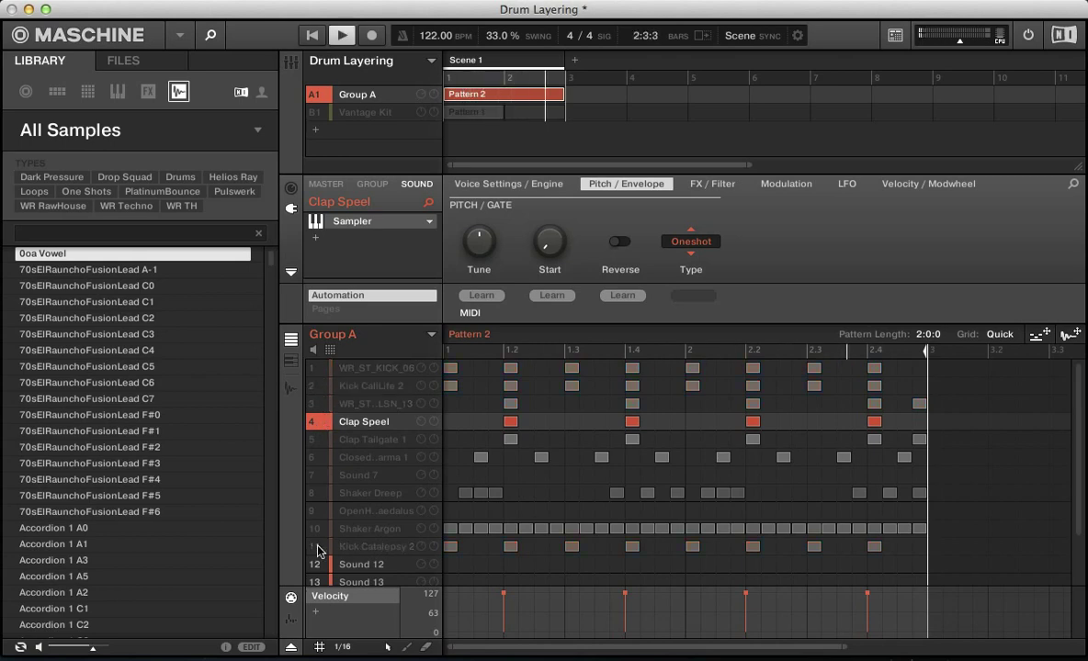
key(space)
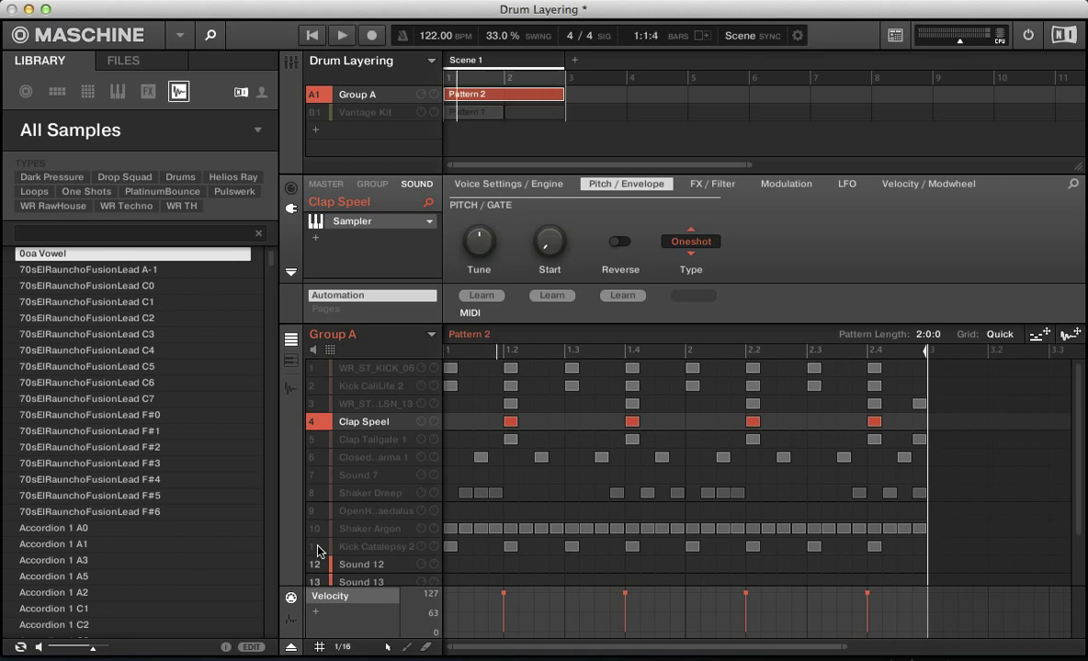
Step: Unmute WR_ST_CLSN_13 and compare it with Clap Speel muted and layered
click(349, 410)
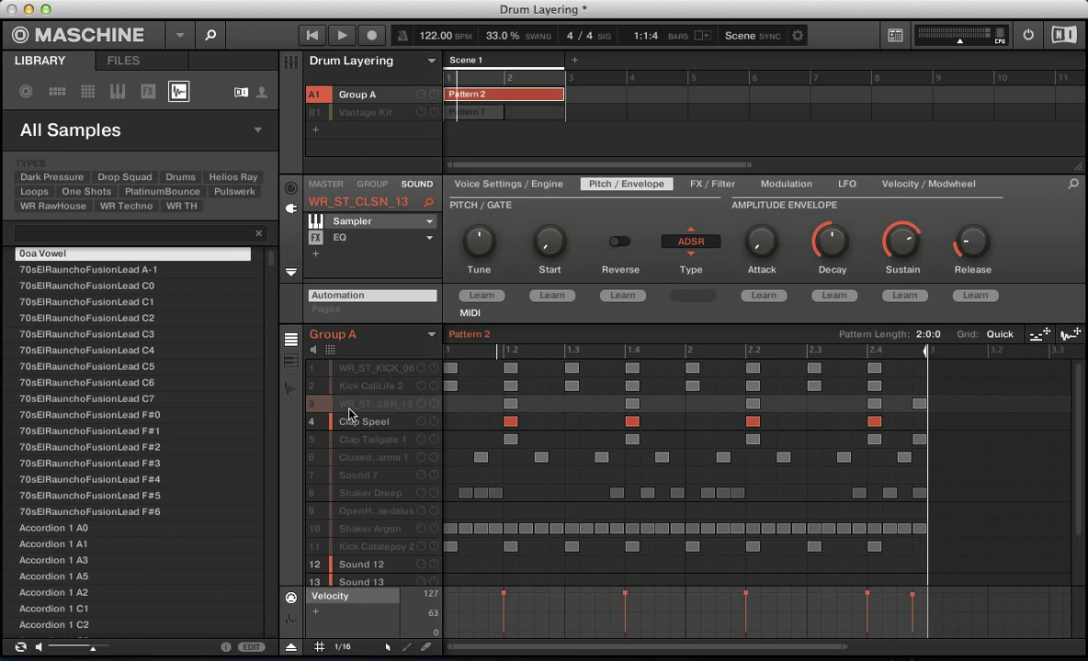
click(321, 410)
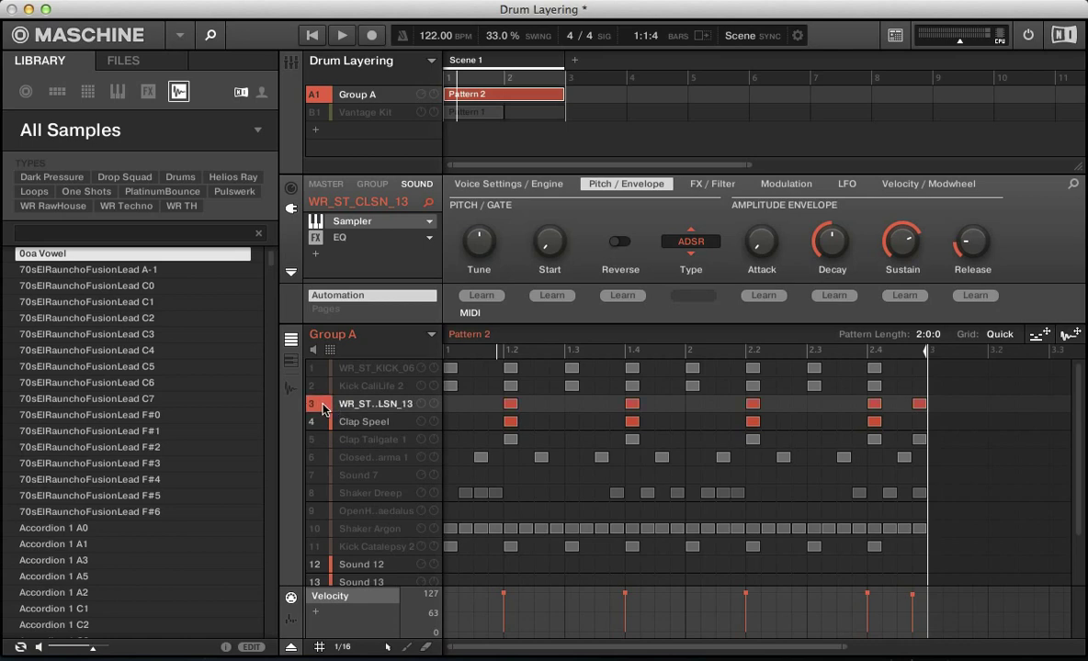
click(320, 426)
key(space)
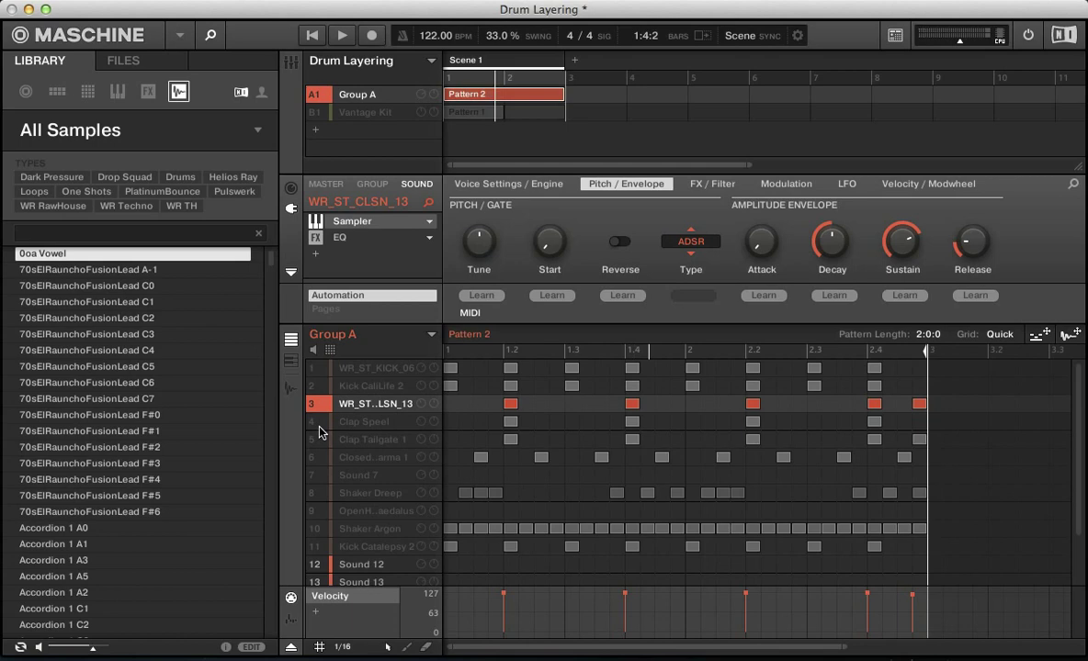
click(320, 427)
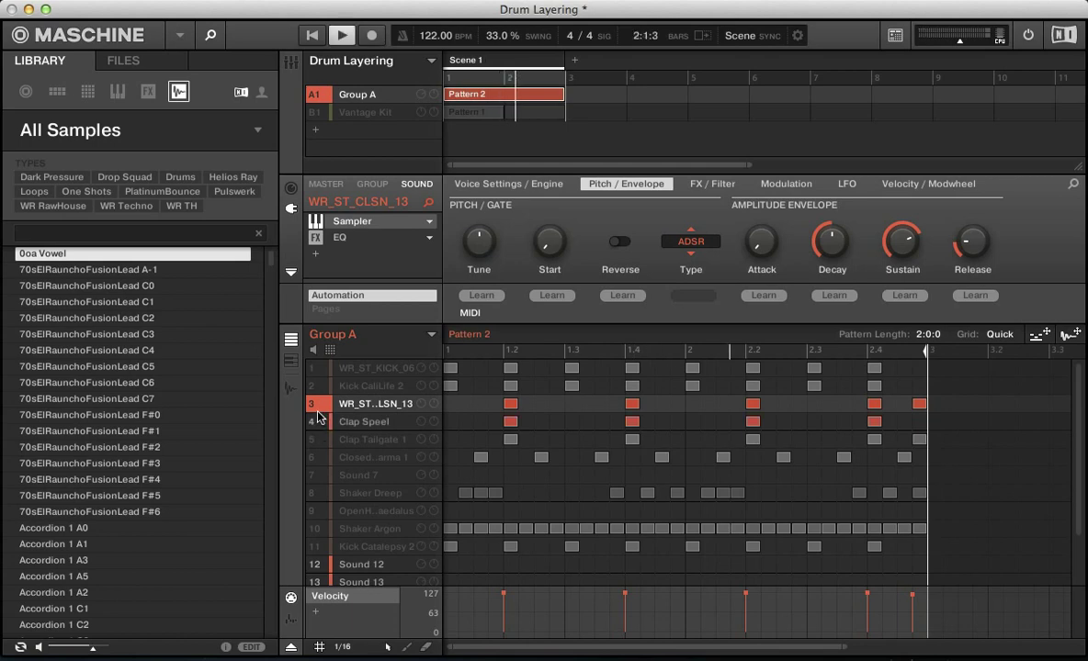
click(318, 411)
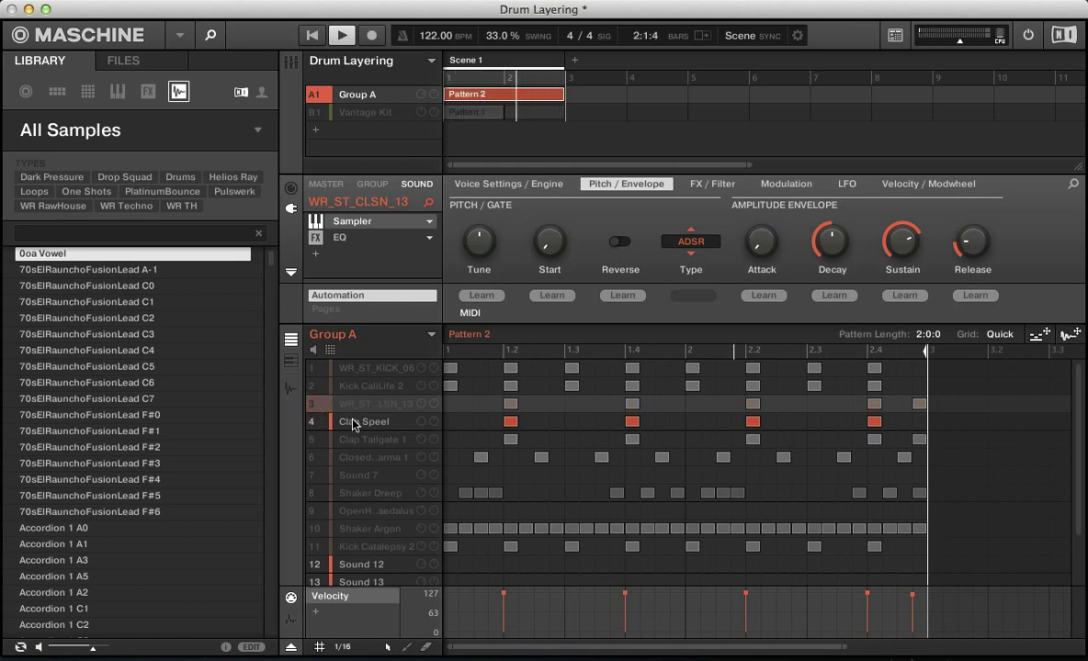
Step: Select Clap Speel with sound 3, then unmute Kick Catalepsy 2 and Clap Tailgate 1
click(347, 420)
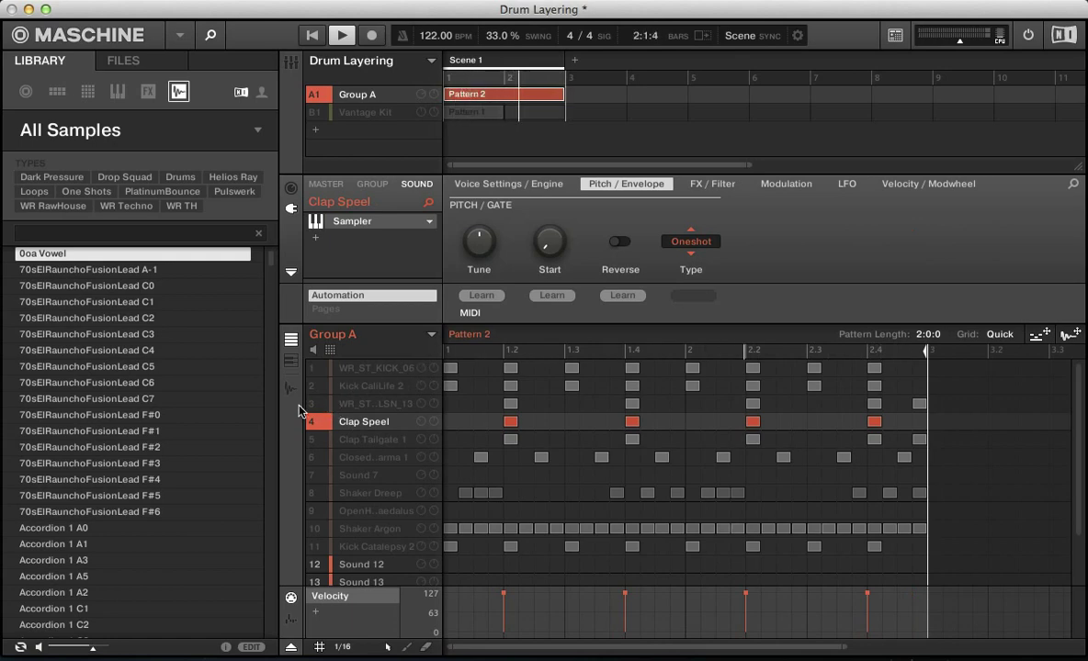
shift+click(318, 405)
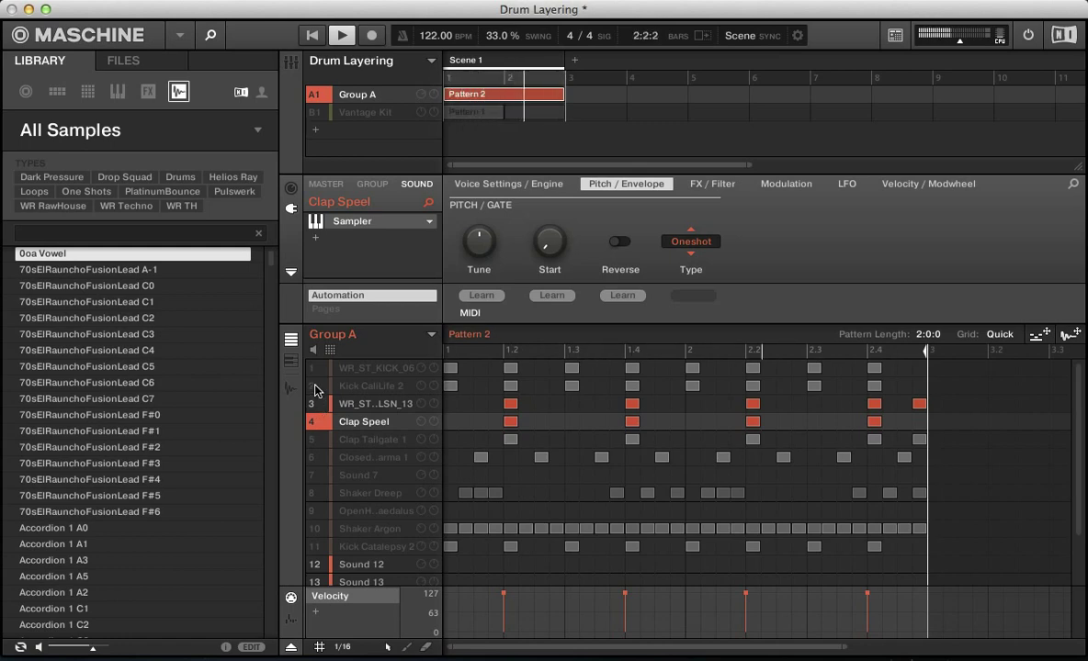
click(314, 547)
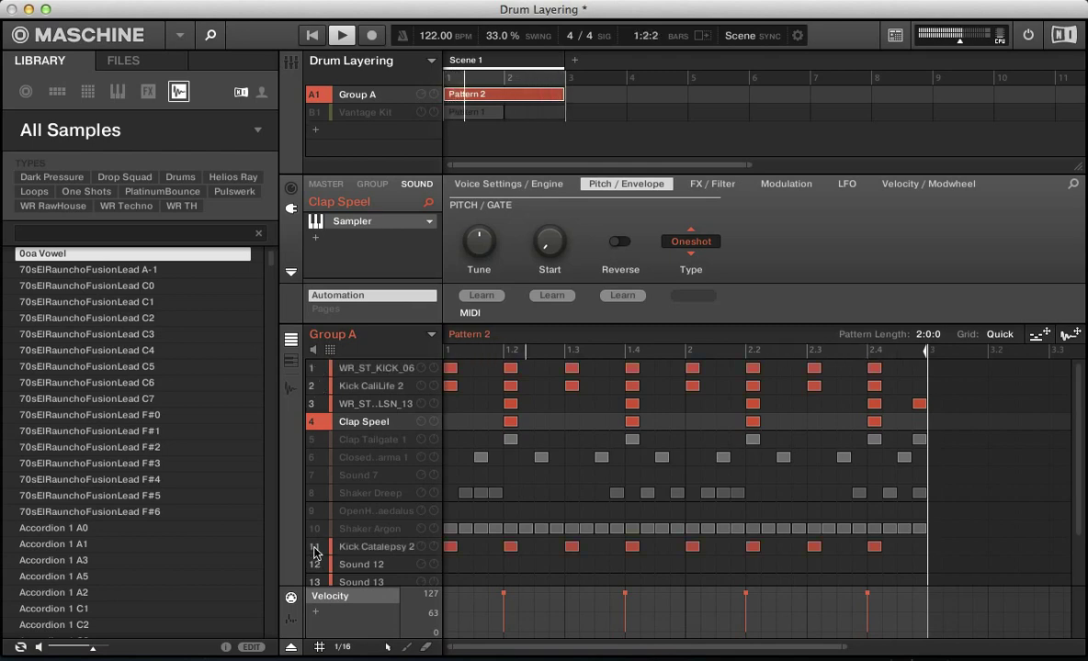
key(space)
click(319, 441)
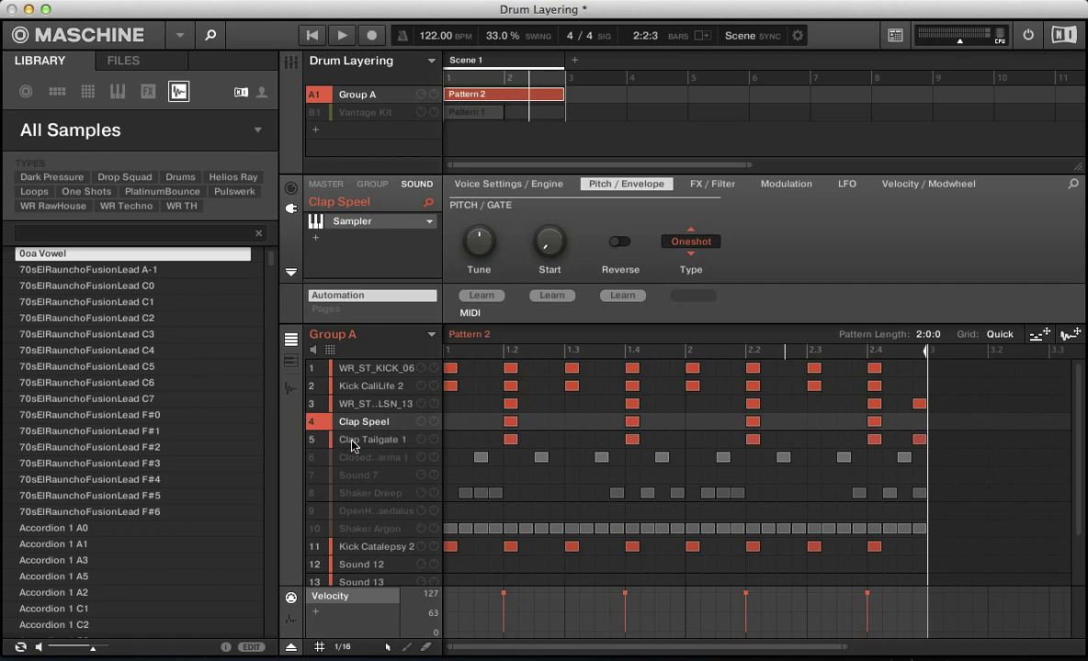
Step: Select Clap Tailgate 1 and solo it by muting the other kick and clap layers
click(355, 441)
key(space)
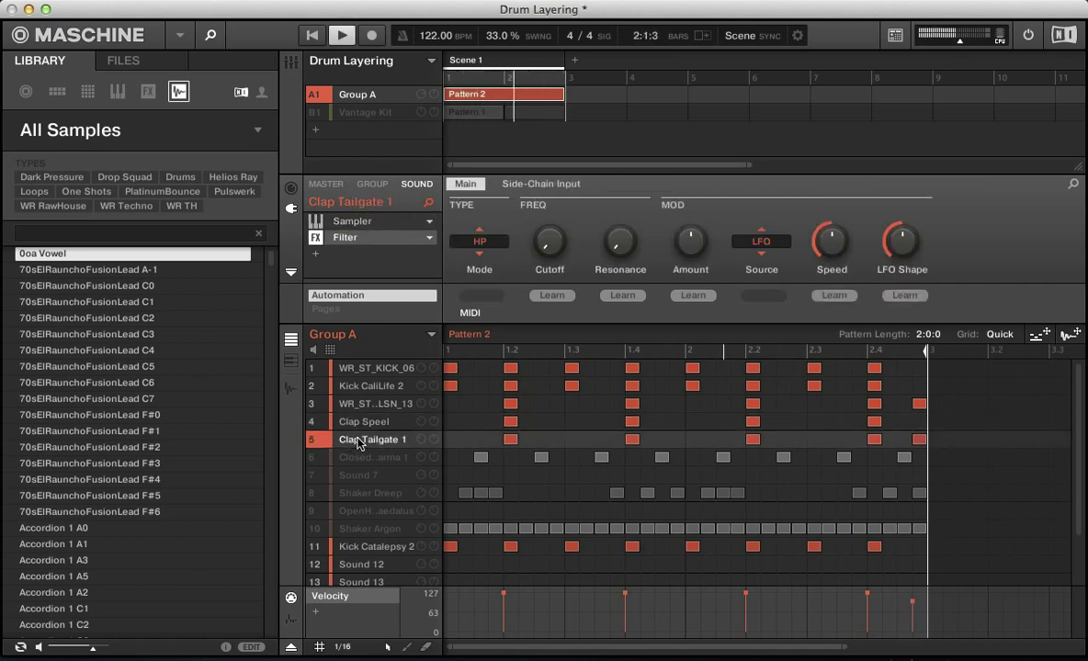
key(space)
click(312, 422)
click(312, 403)
click(312, 368)
click(312, 386)
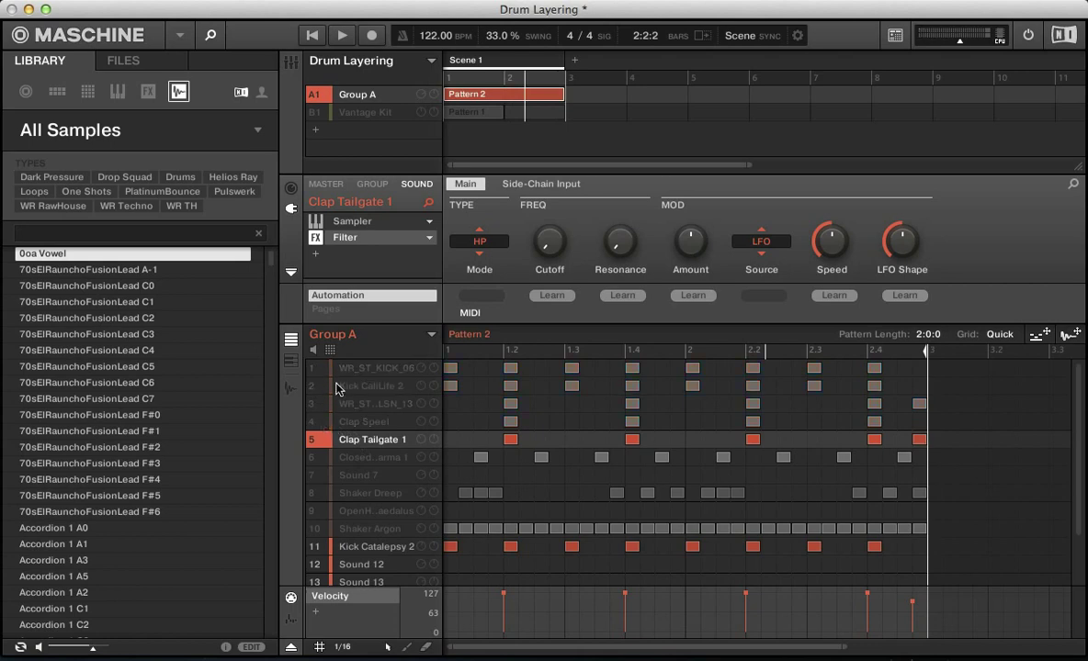
click(315, 549)
key(space)
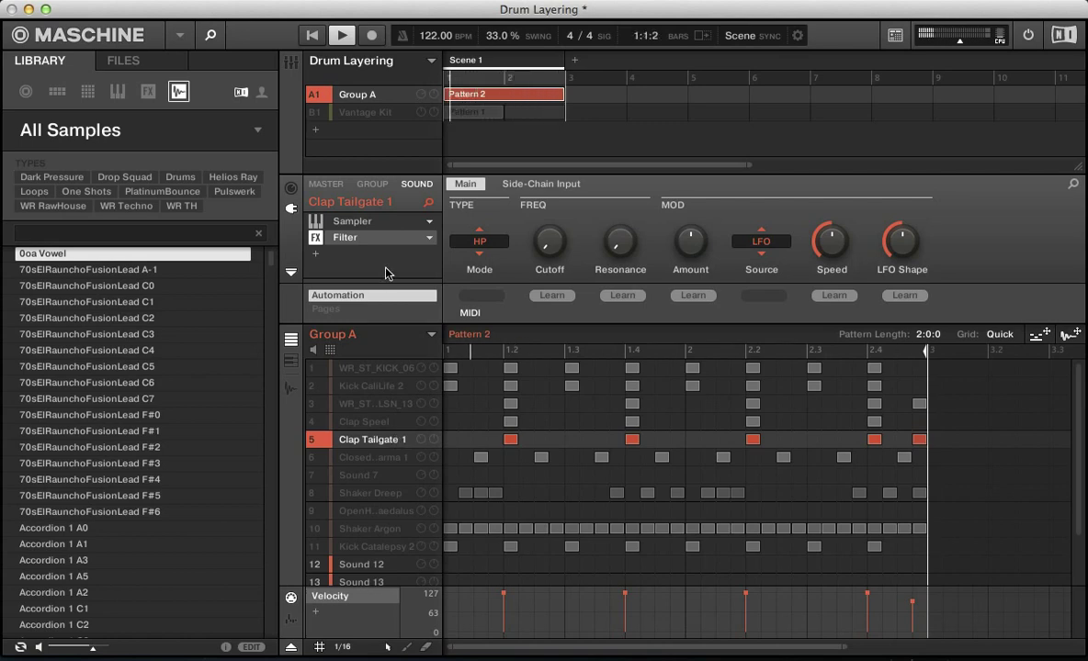
key(space)
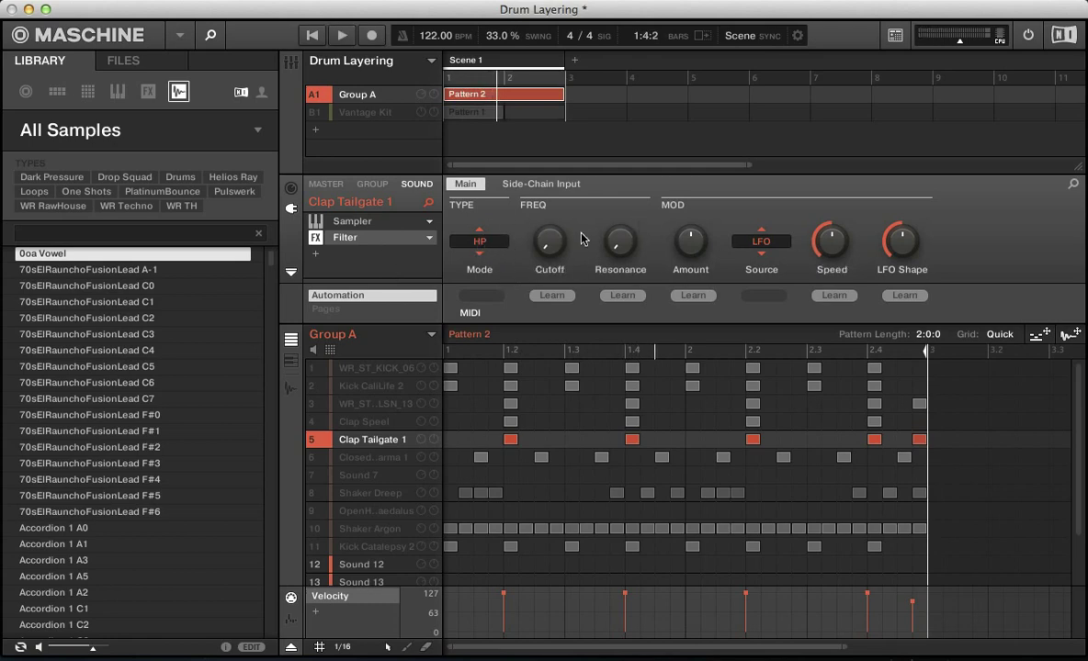
Step: Lengthen the clap's release and drop its attack to zero, then raise it slightly
key(space)
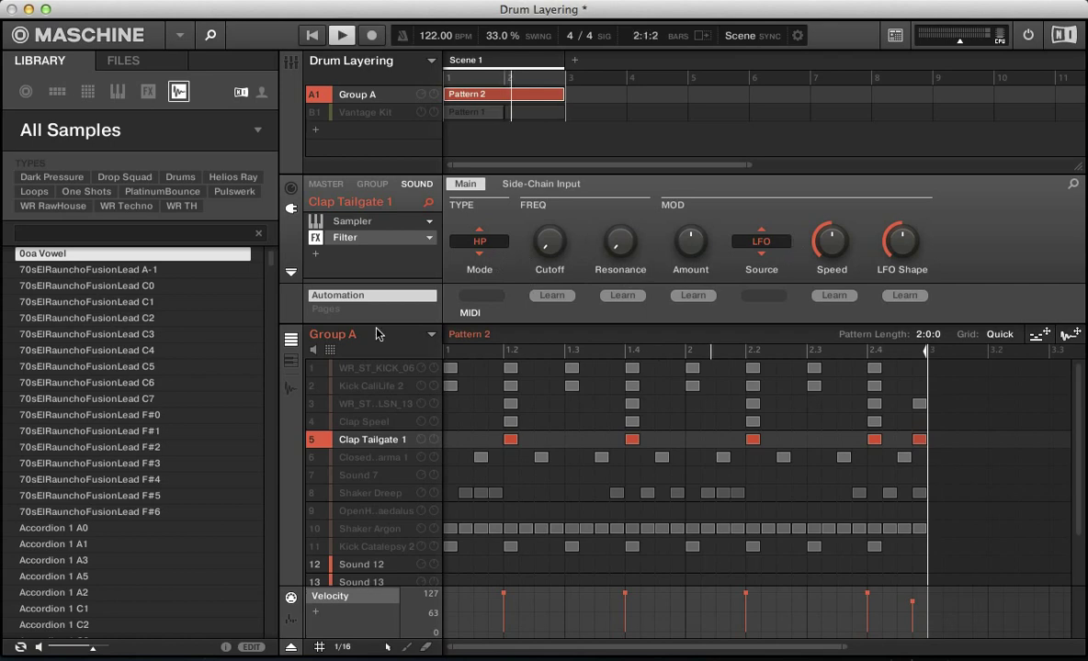
click(349, 222)
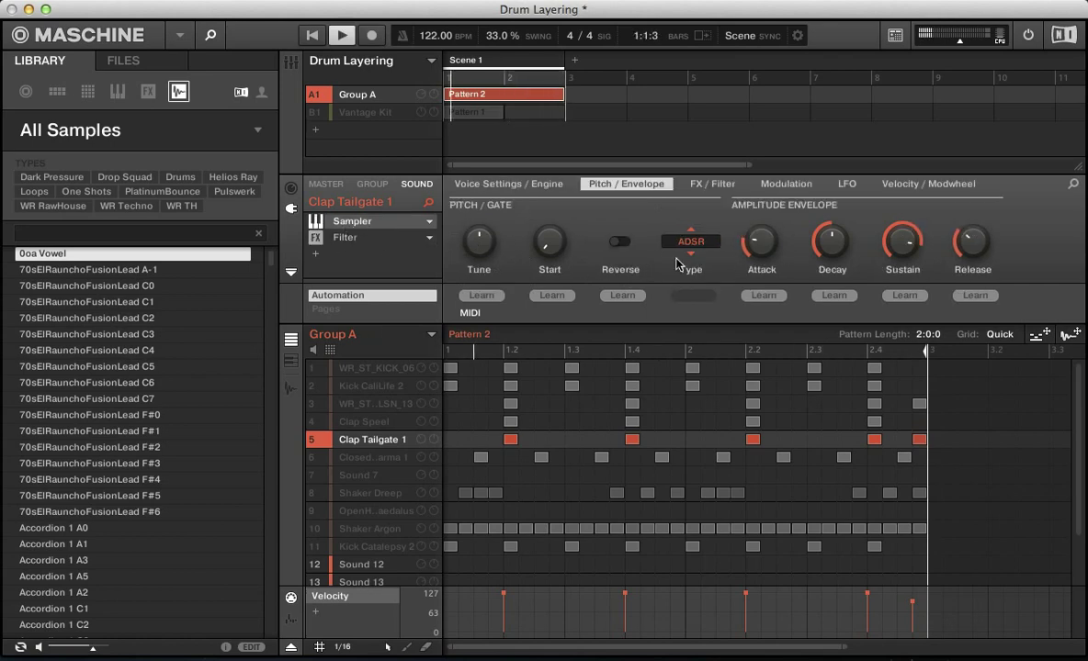
drag(982, 247, 971, 303)
key(space)
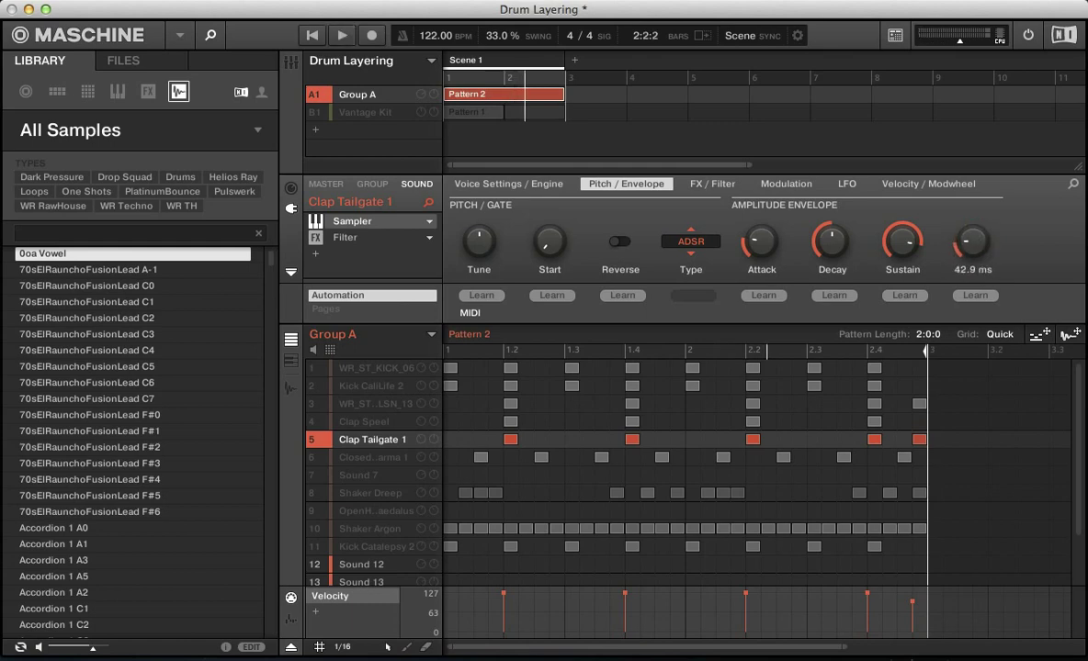
key(space)
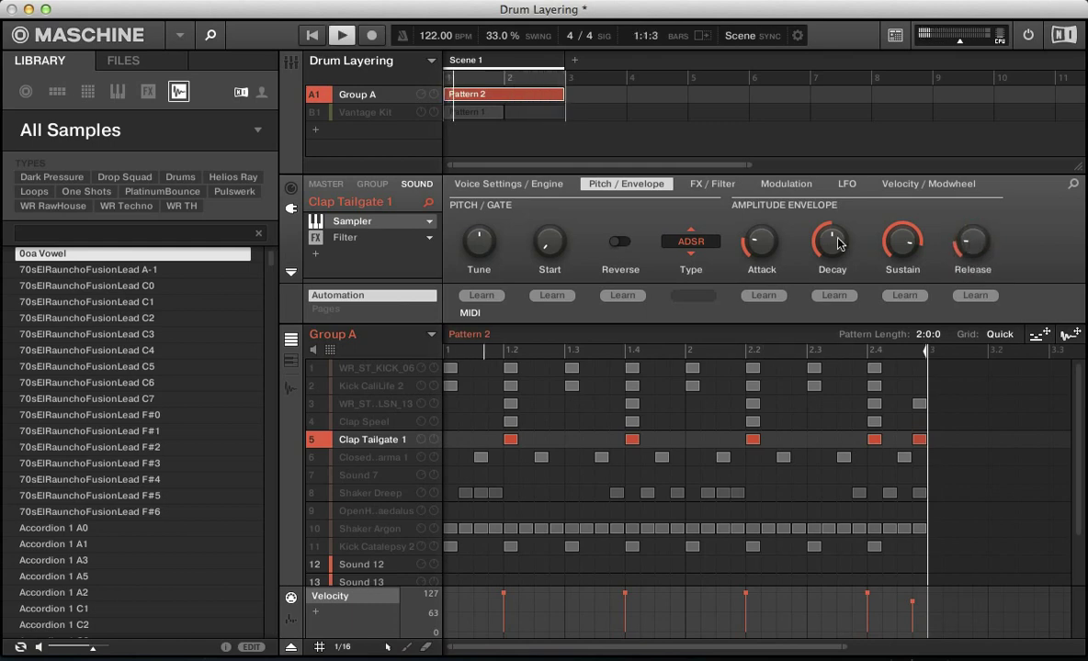
mouse_move(761, 244)
drag(764, 248, 764, 294)
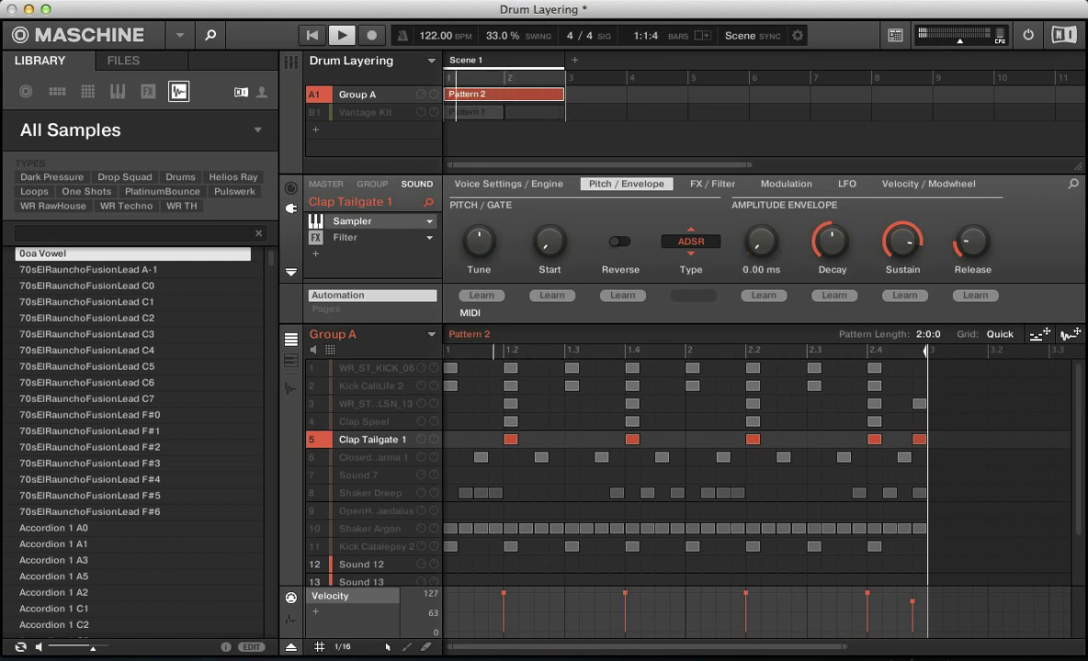
drag(763, 294, 763, 277)
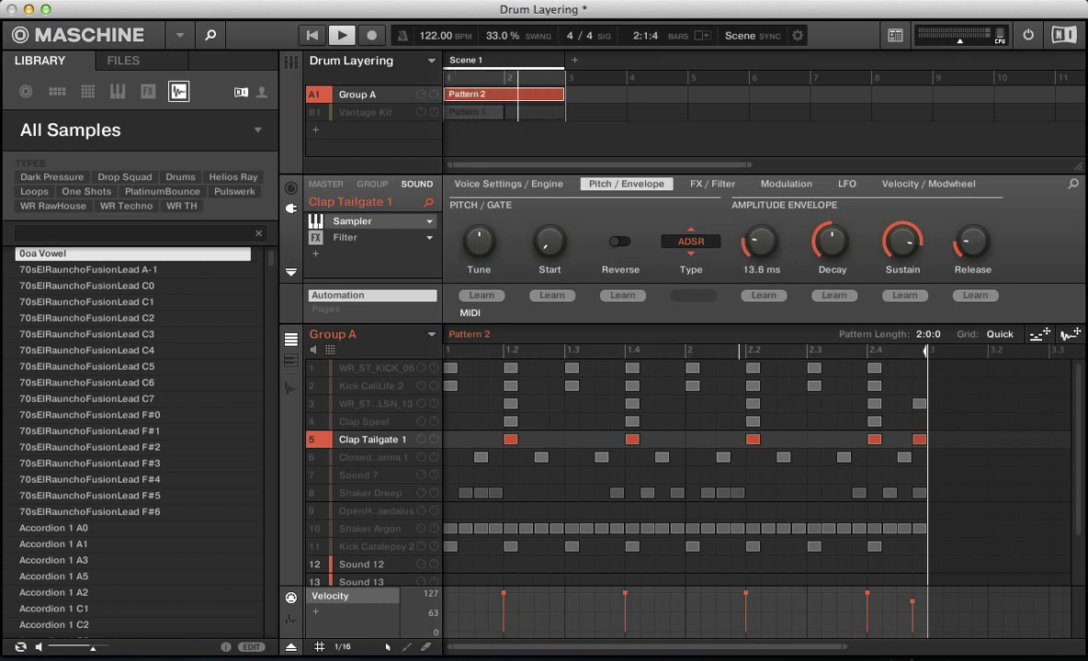
key(space)
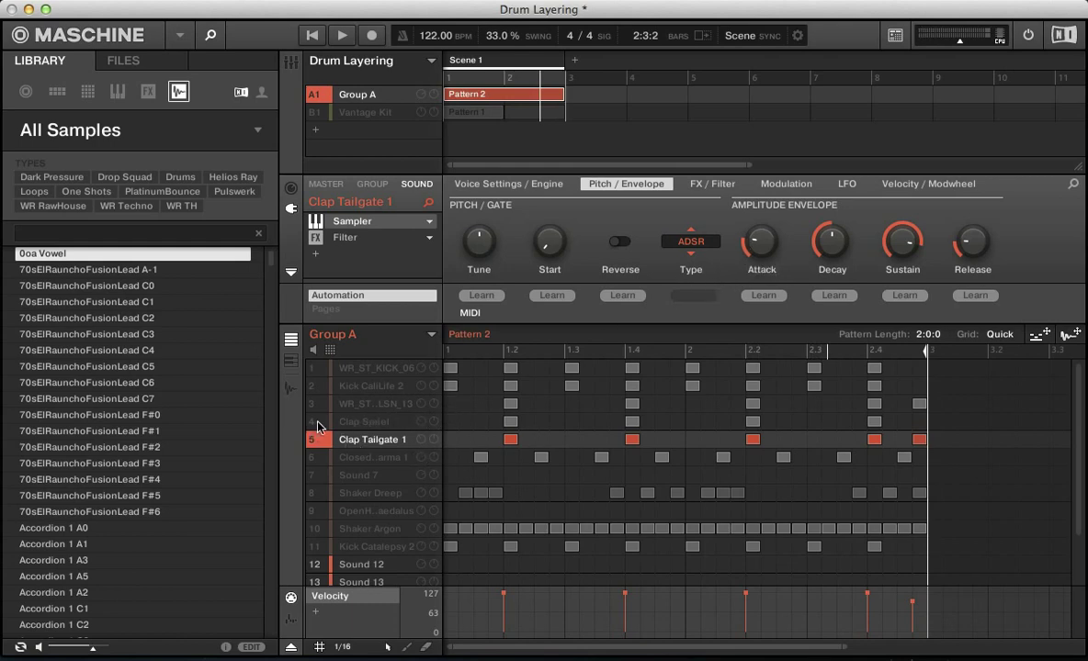
Step: Unmute all kick and clap layers, play the full beat, and unmute the closed hi-hat
drag(318, 427, 312, 368)
click(316, 549)
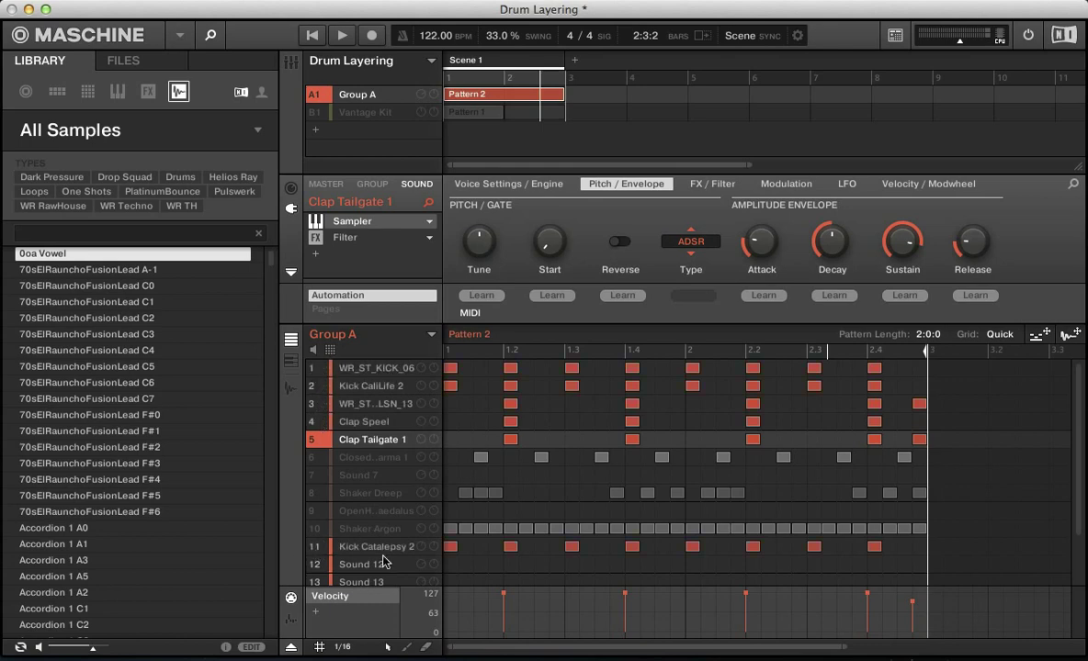
key(space)
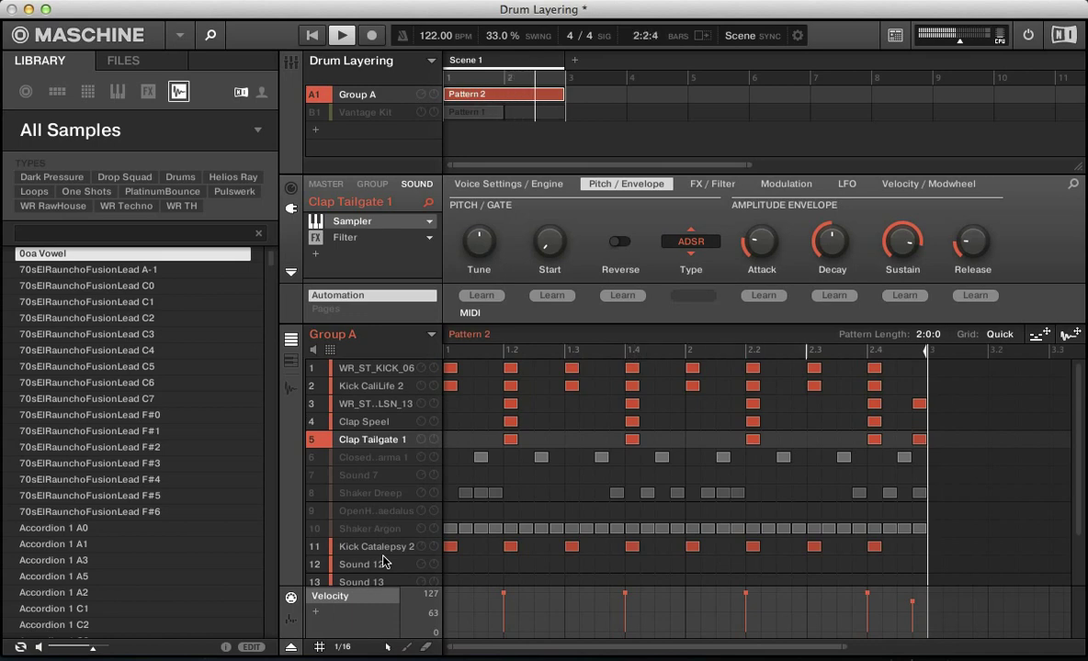
key(space)
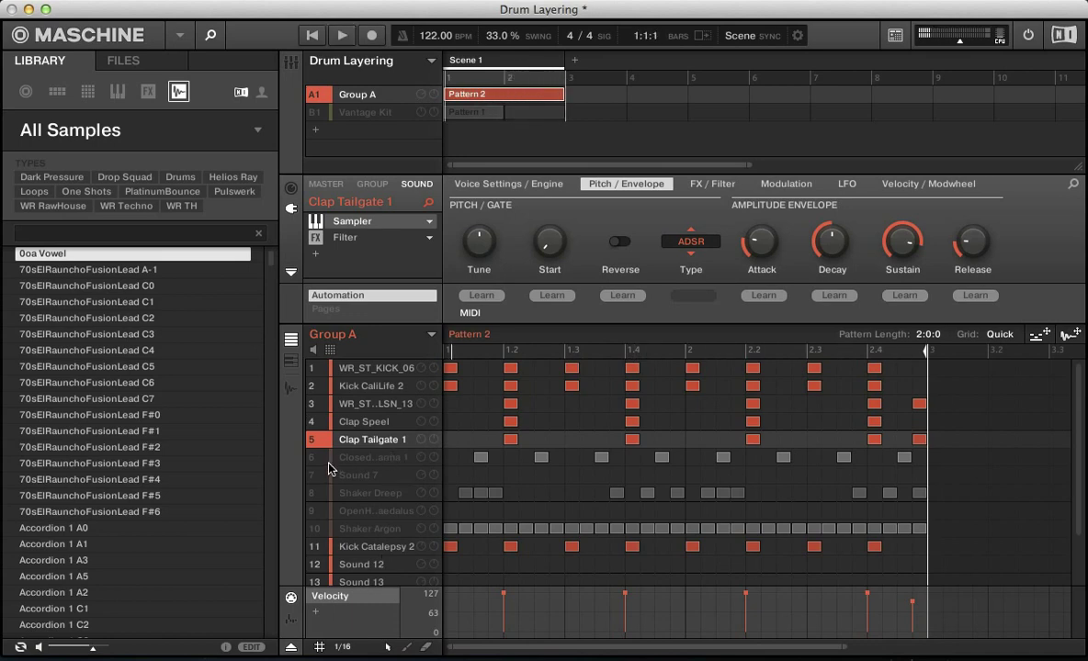
click(316, 458)
Step: Adjust the closed hi-hat's Sampler release and decay while the beat plays
click(347, 459)
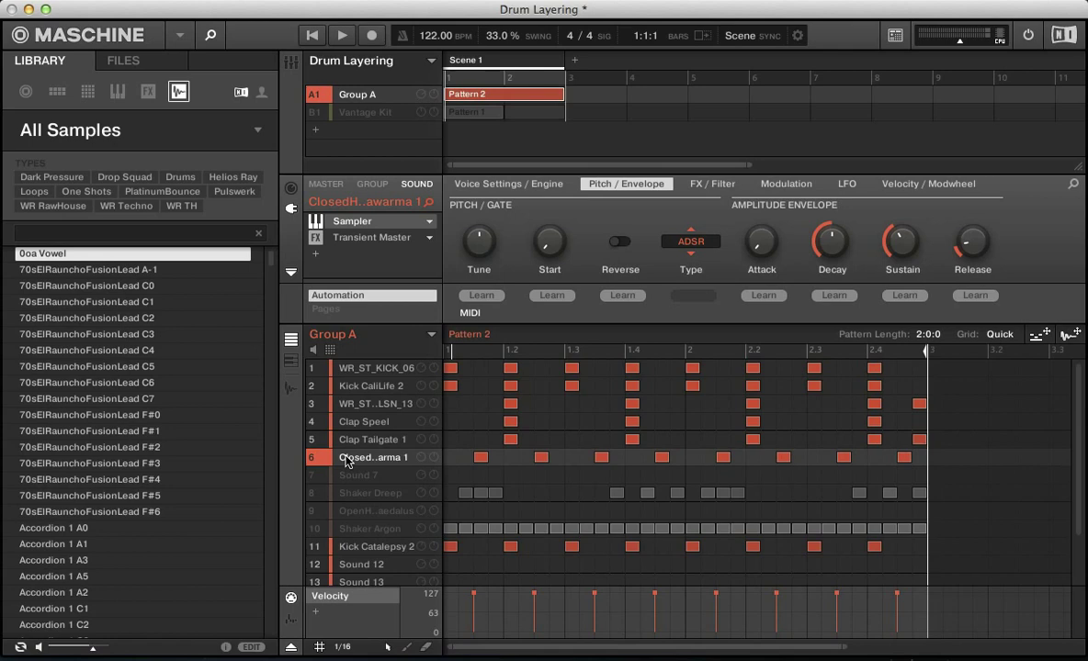
key(space)
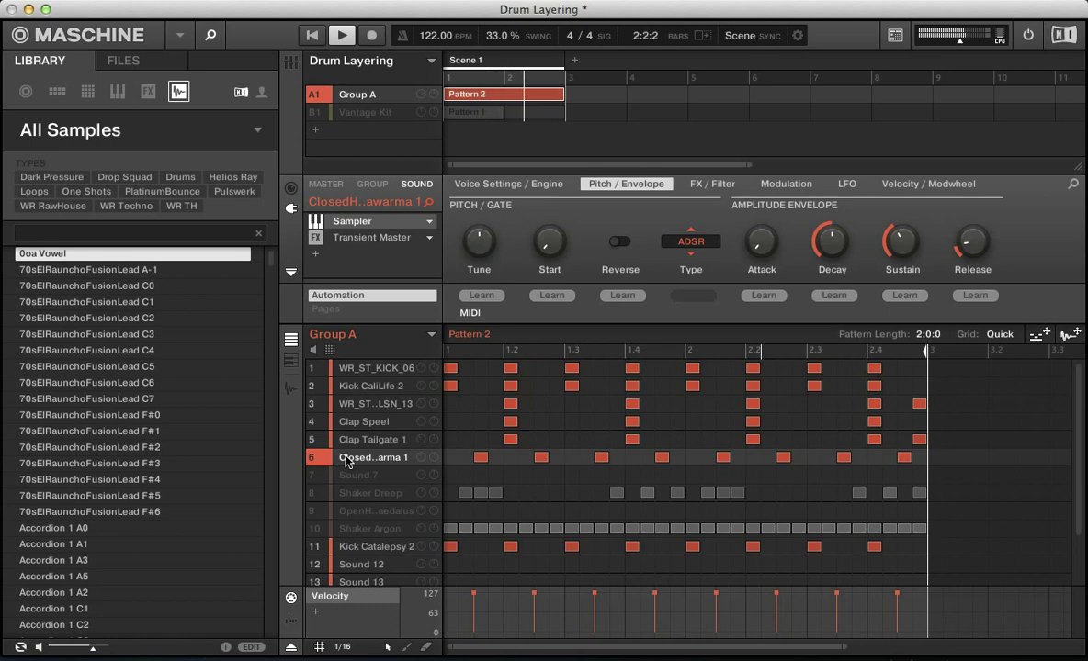
click(365, 240)
click(372, 228)
mouse_move(972, 241)
mouse_move(972, 242)
mouse_down()
mouse_move(972, 198)
mouse_move(972, 237)
mouse_up()
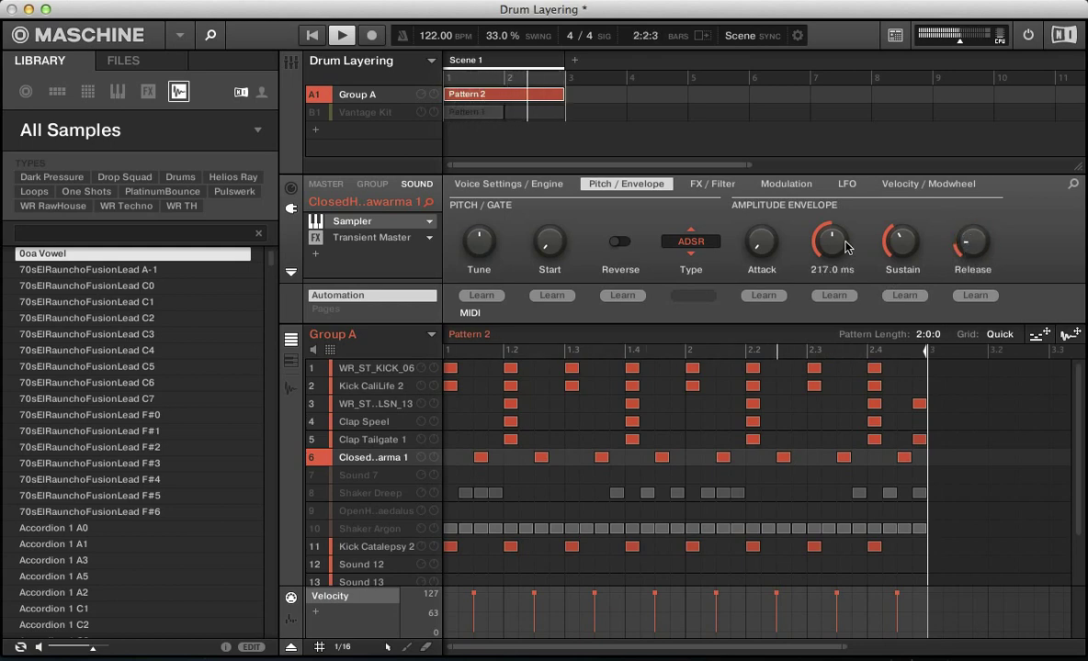
mouse_move(832, 242)
mouse_down()
mouse_move(832, 207)
mouse_move(832, 253)
mouse_move(839, 246)
mouse_up()
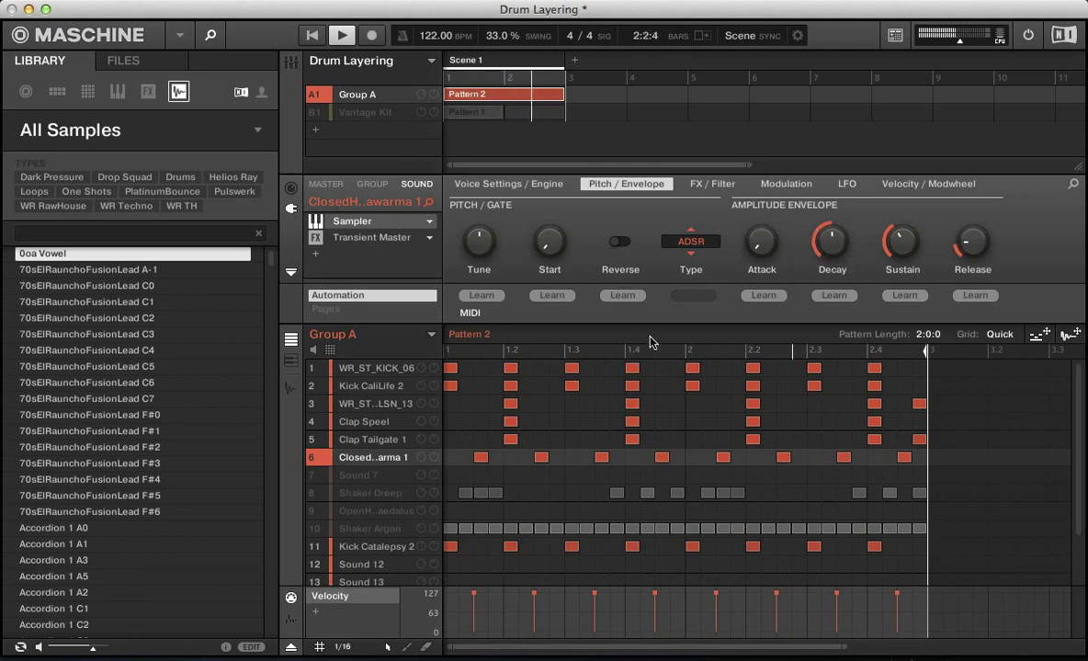
Step: Bypass the hi-hat's Transient Master effect and re-enable it
click(363, 237)
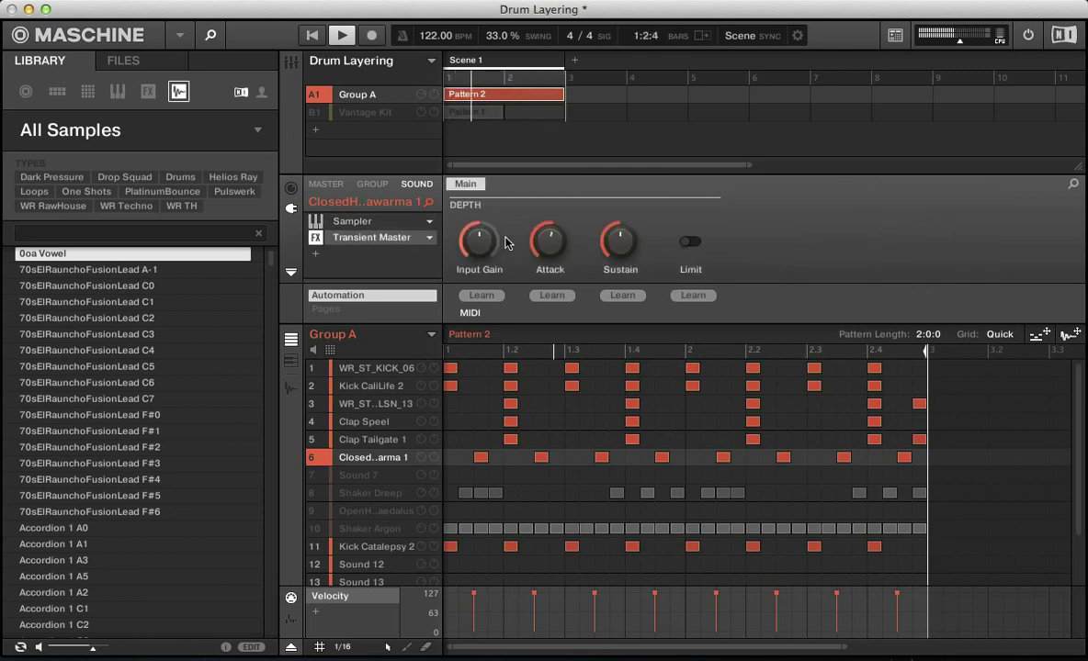
click(316, 238)
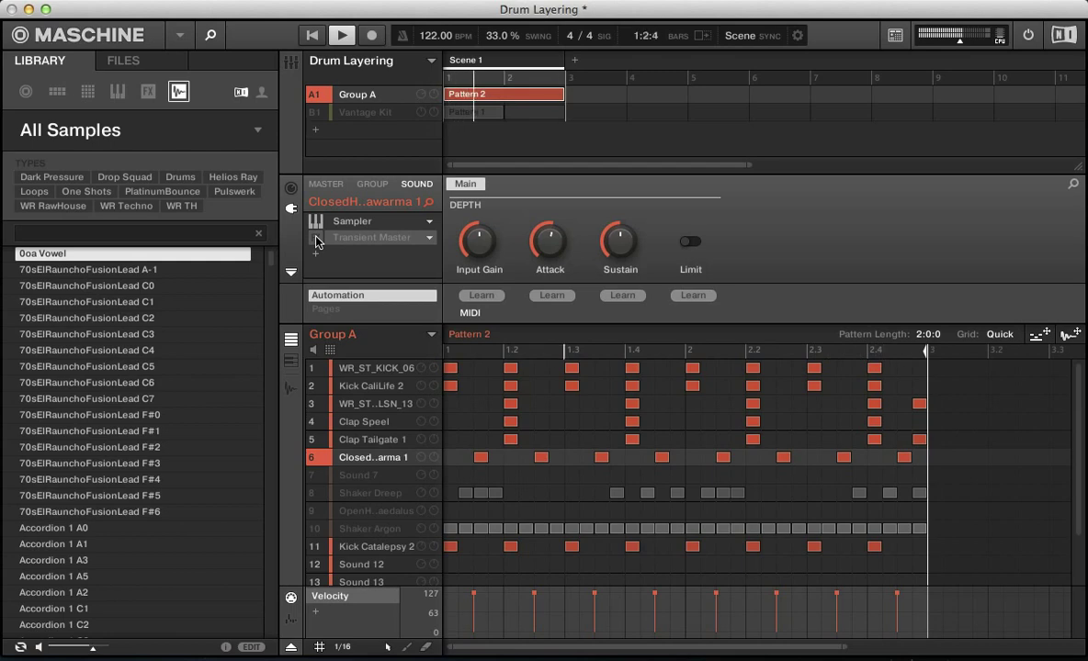
click(316, 239)
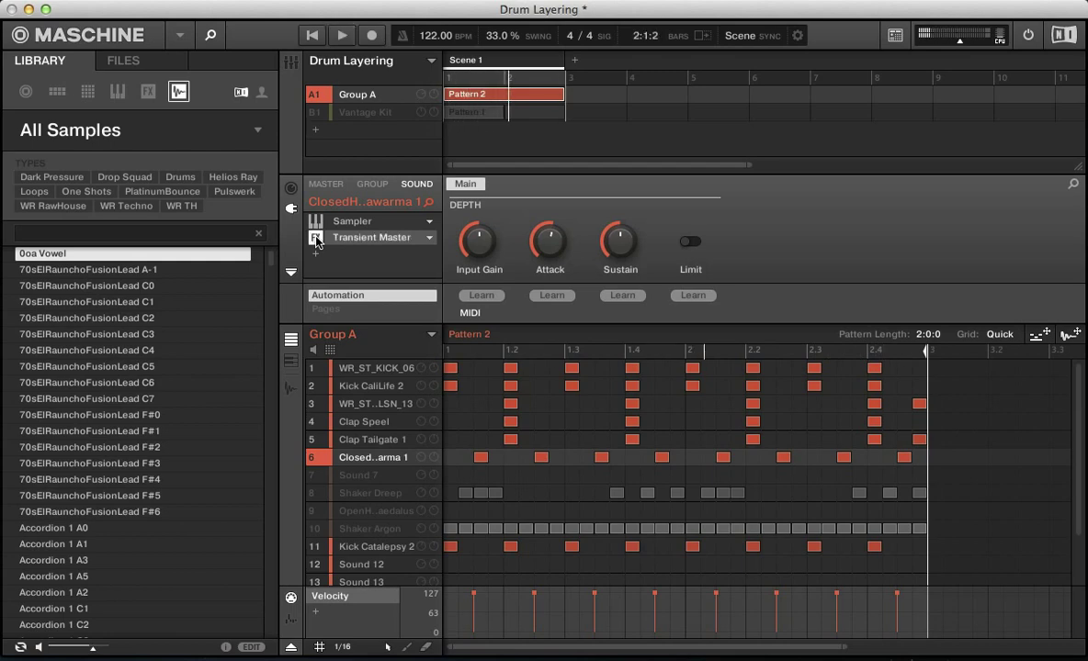
Step: Review each kick layer's settings and settle on WR_ST_KICK_06's pitch and envelope page
click(360, 368)
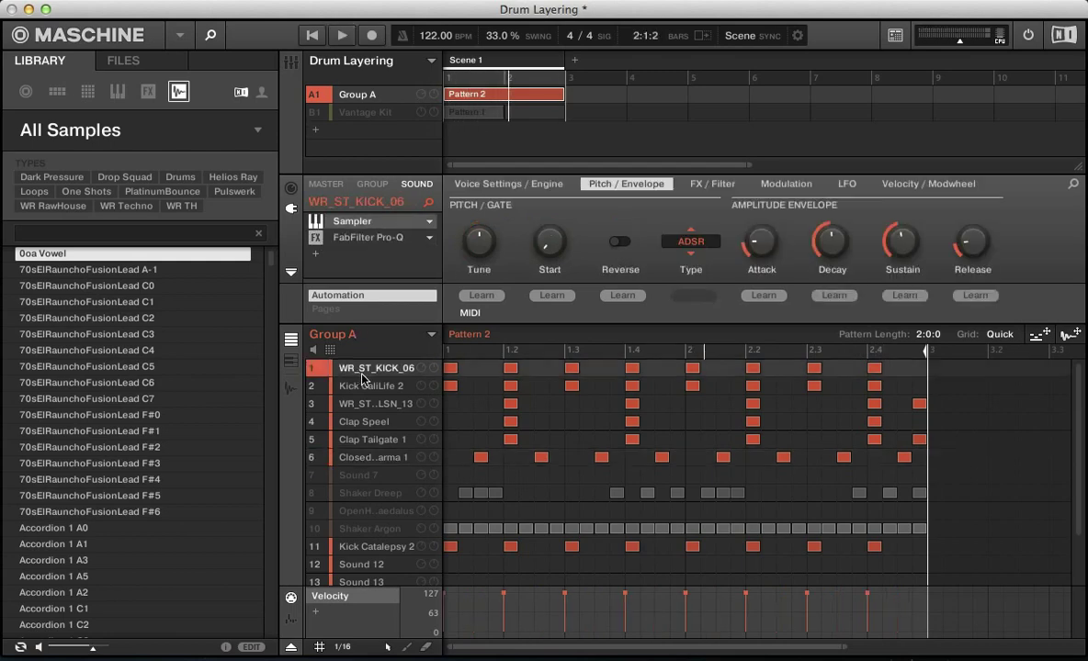
click(363, 387)
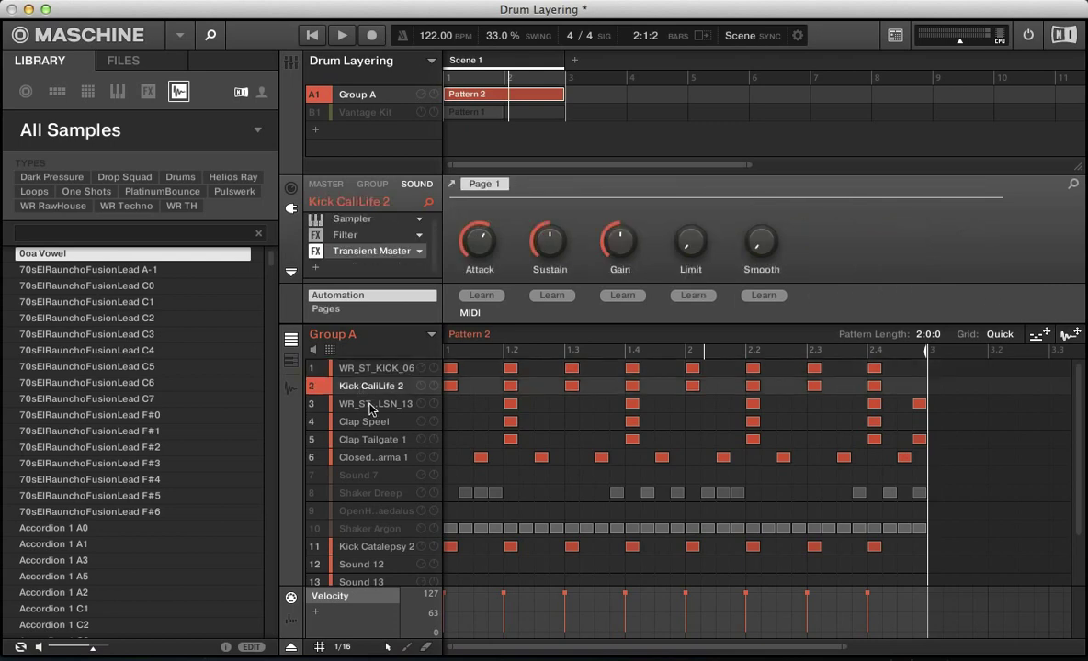
click(359, 546)
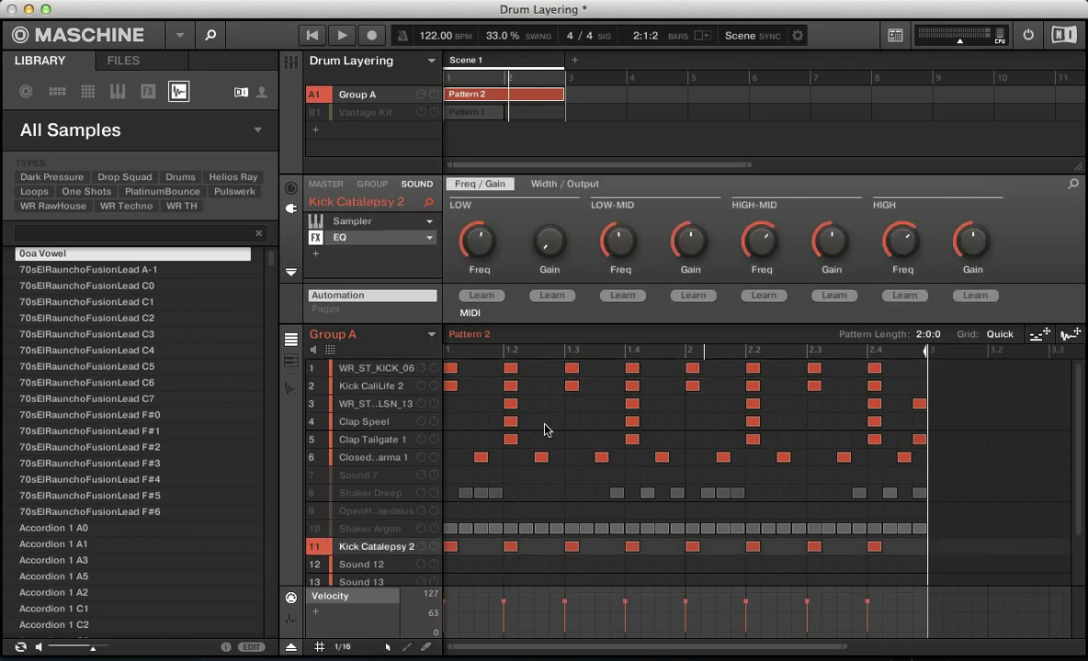
click(361, 372)
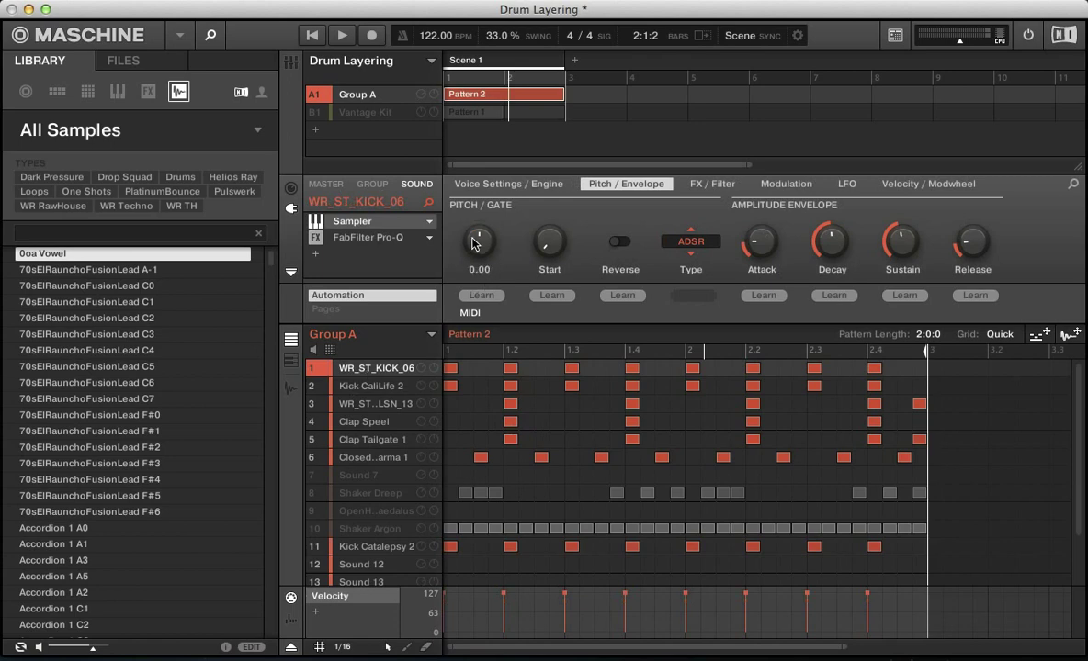
Step: Raise WR_ST_KICK_06's tune to 10.00, then reset it to 0.00 and play the beat
key(space)
drag(475, 218, 479, 248)
key(space)
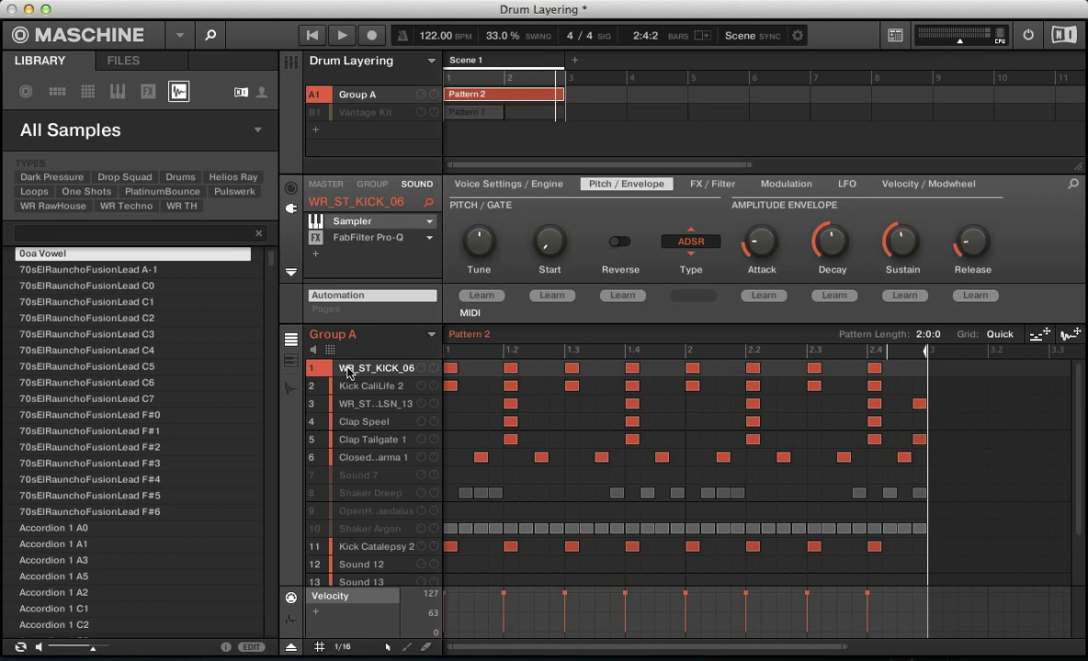
mouse_move(482, 251)
drag(476, 248, 478, 254)
key(space)
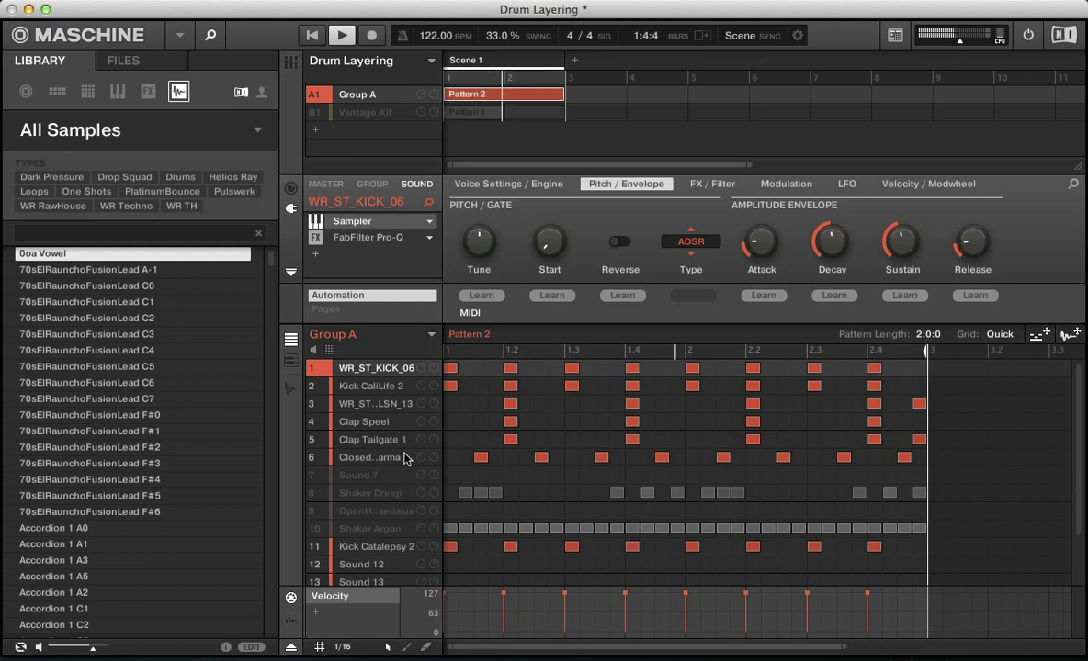
Step: Unmute Shaker Dreep in slot 8, select it, and audition it with the beat
click(370, 457)
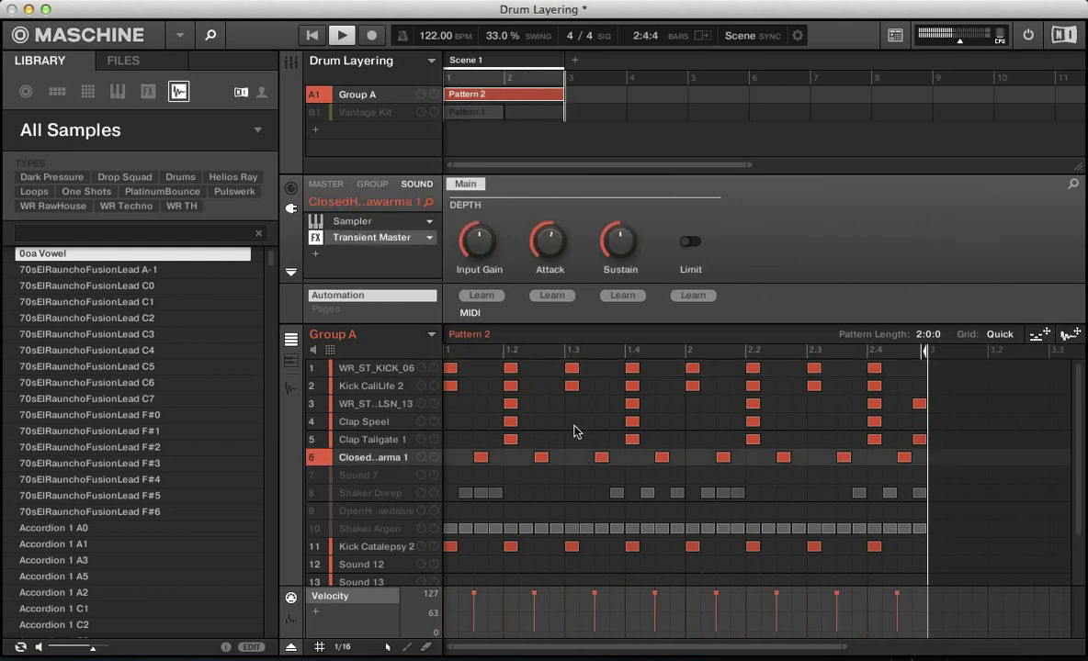
click(310, 493)
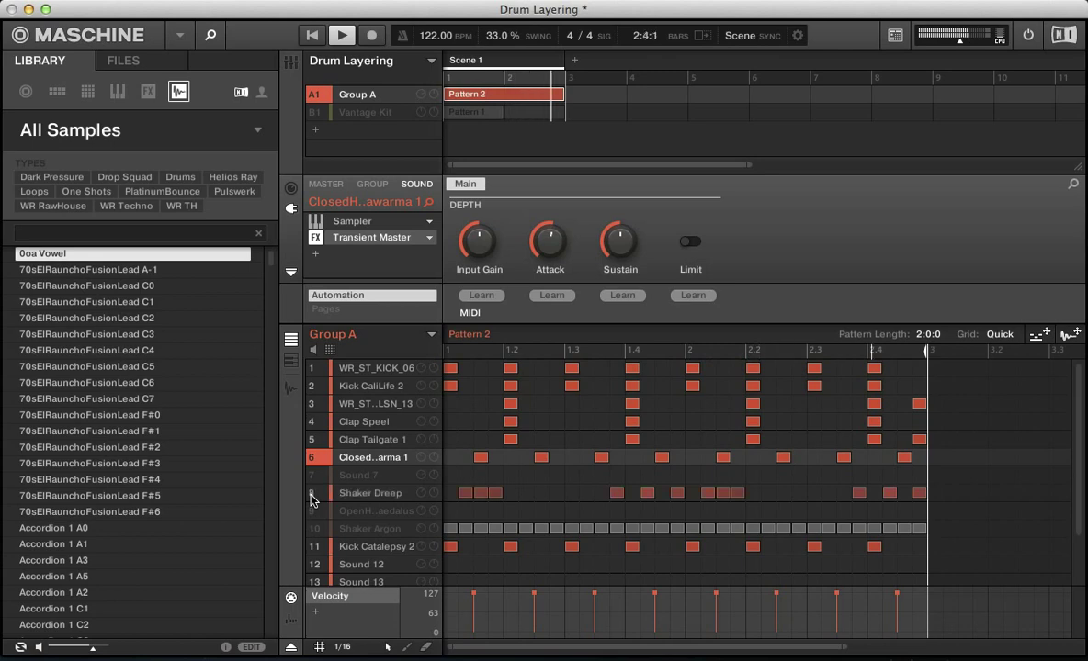
click(358, 497)
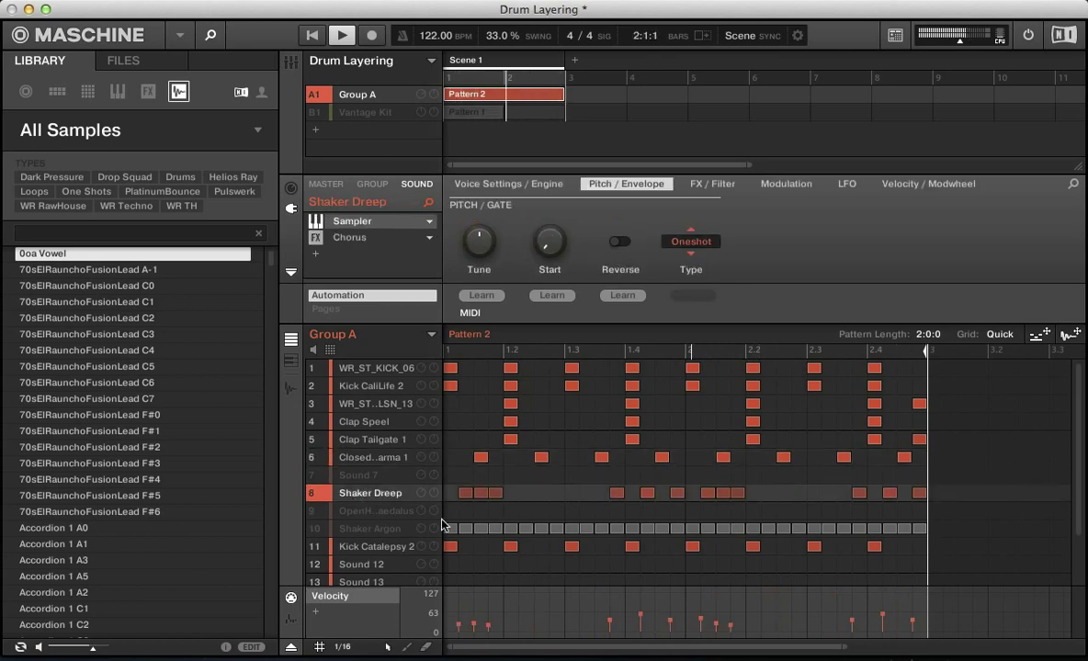
key(space)
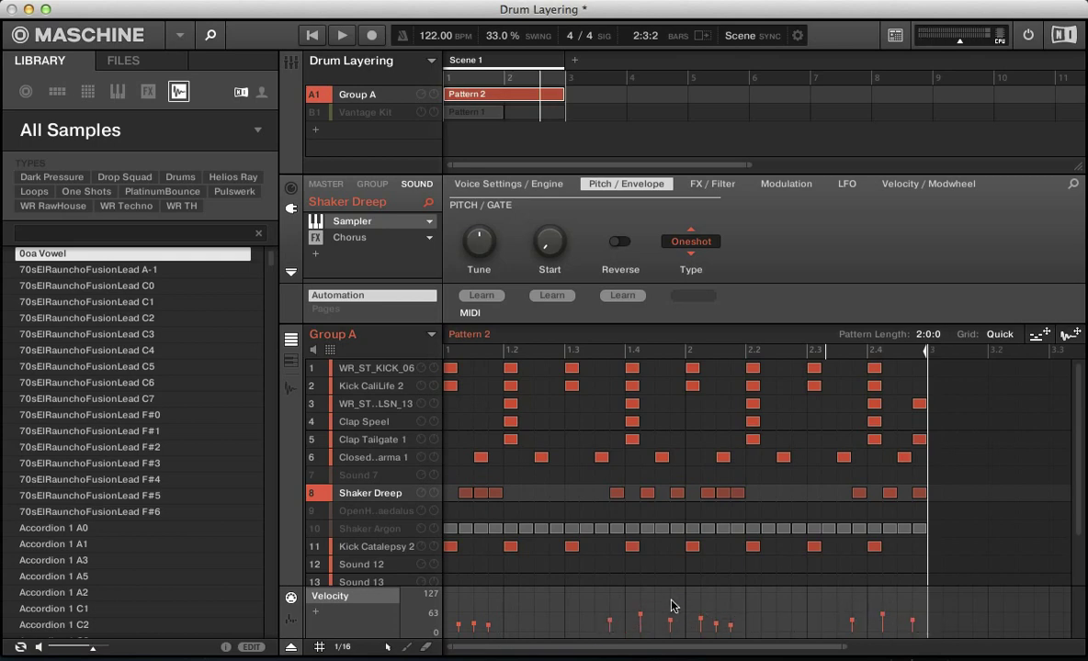
key(space)
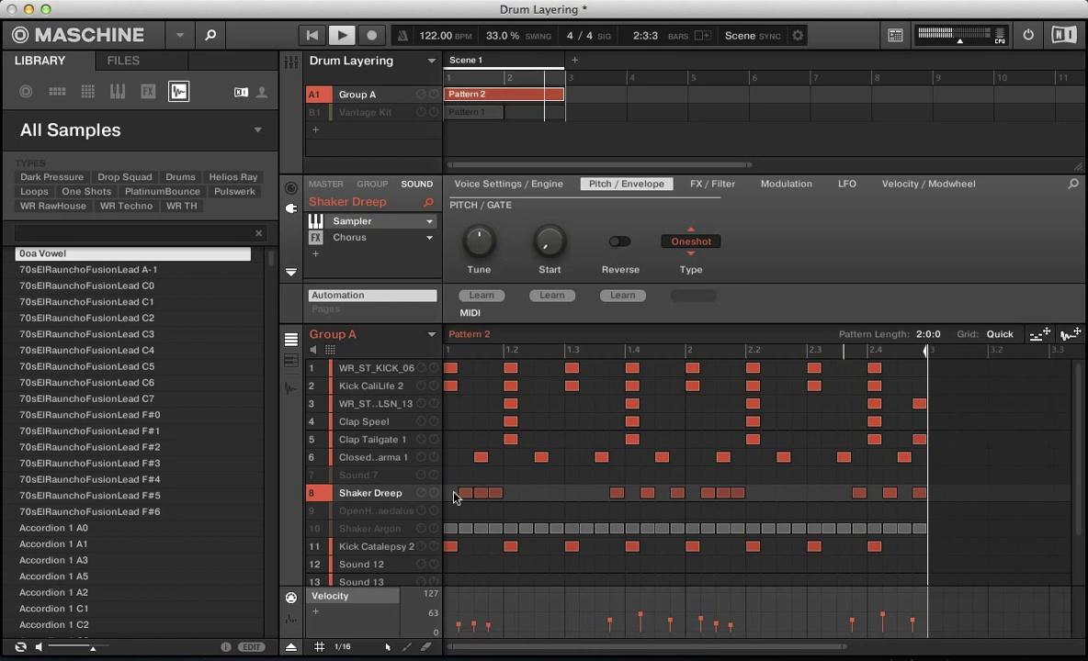
key(space)
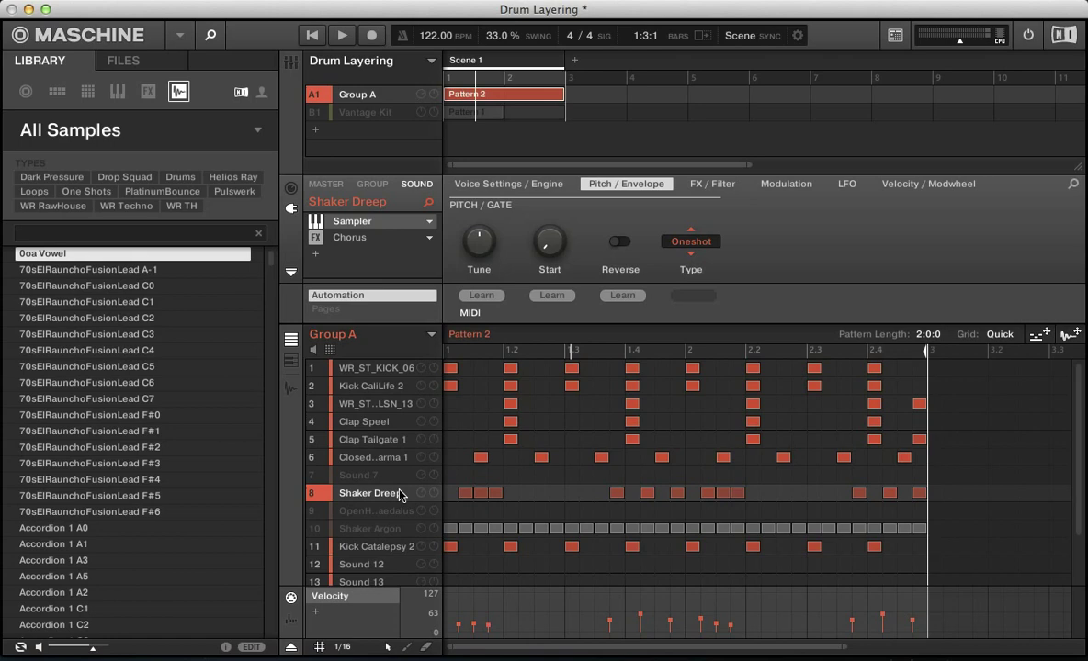
key(space)
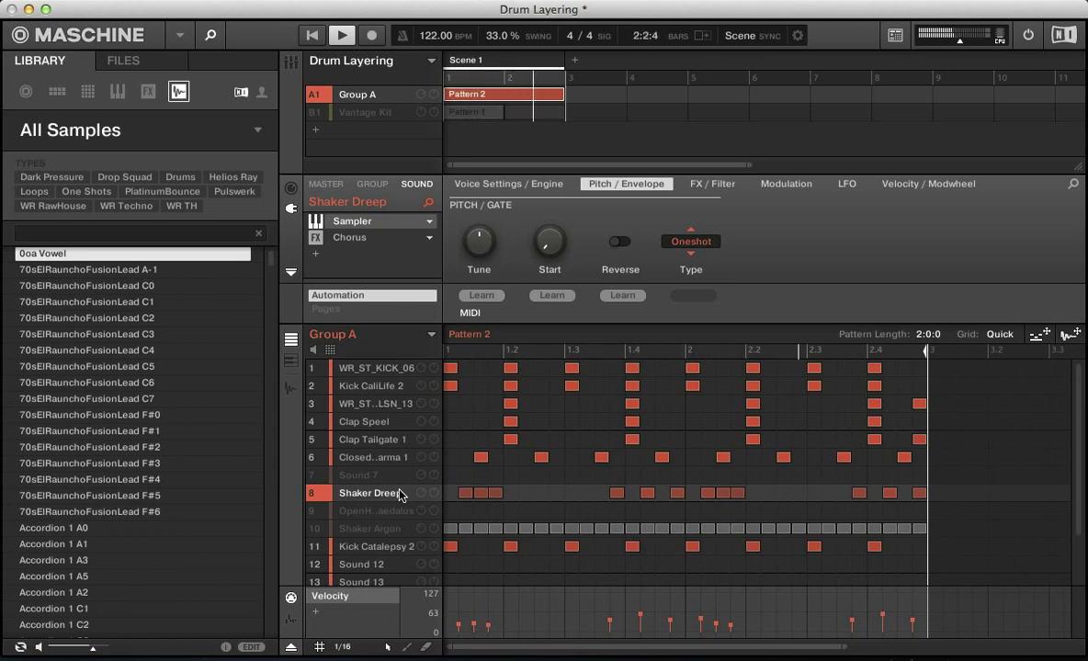
Step: Unmute and select Shaker Argon, compare it muted and unmuted, leave it muted and stop
click(322, 528)
click(317, 531)
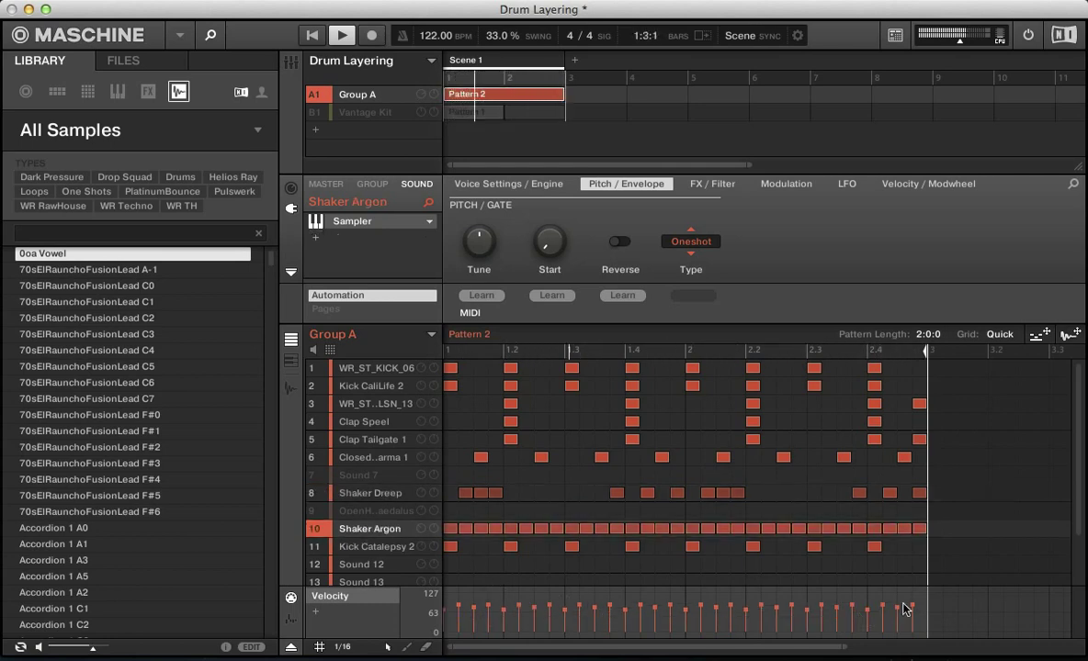
click(310, 530)
click(311, 530)
click(311, 530)
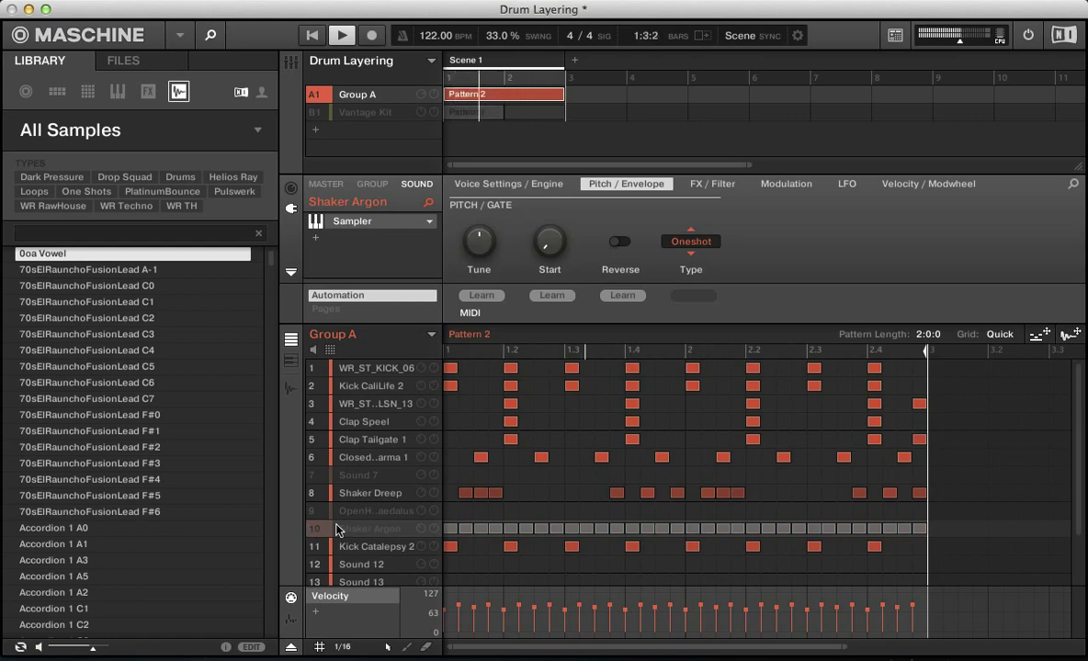
key(space)
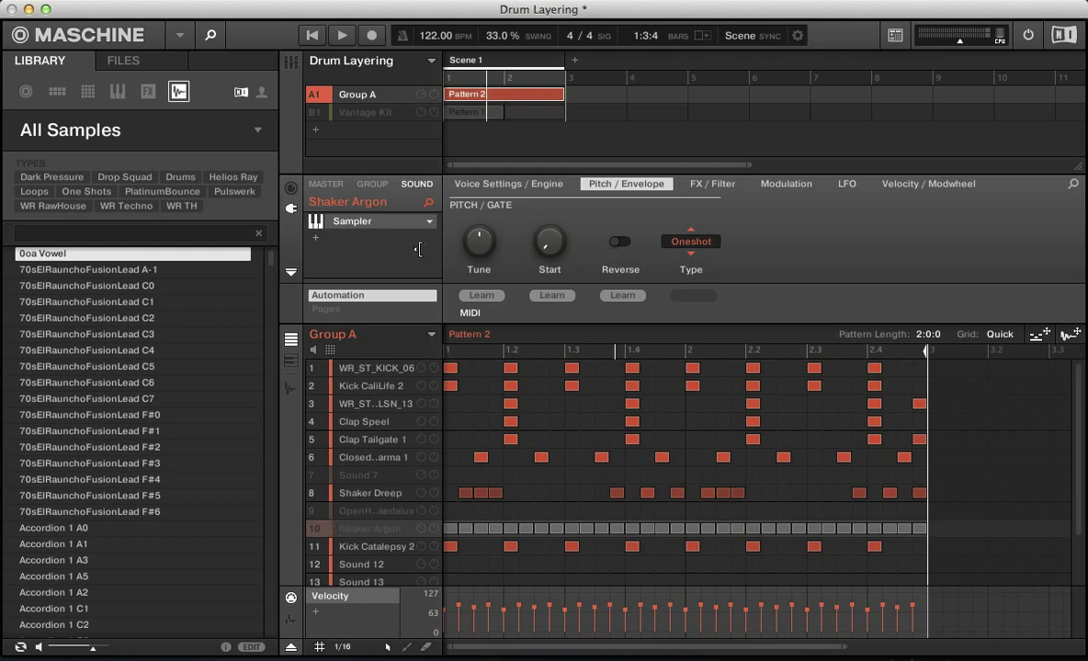
Step: Unmute the B1 Vantage Kit group and play it with Group A's Pattern 2
click(366, 113)
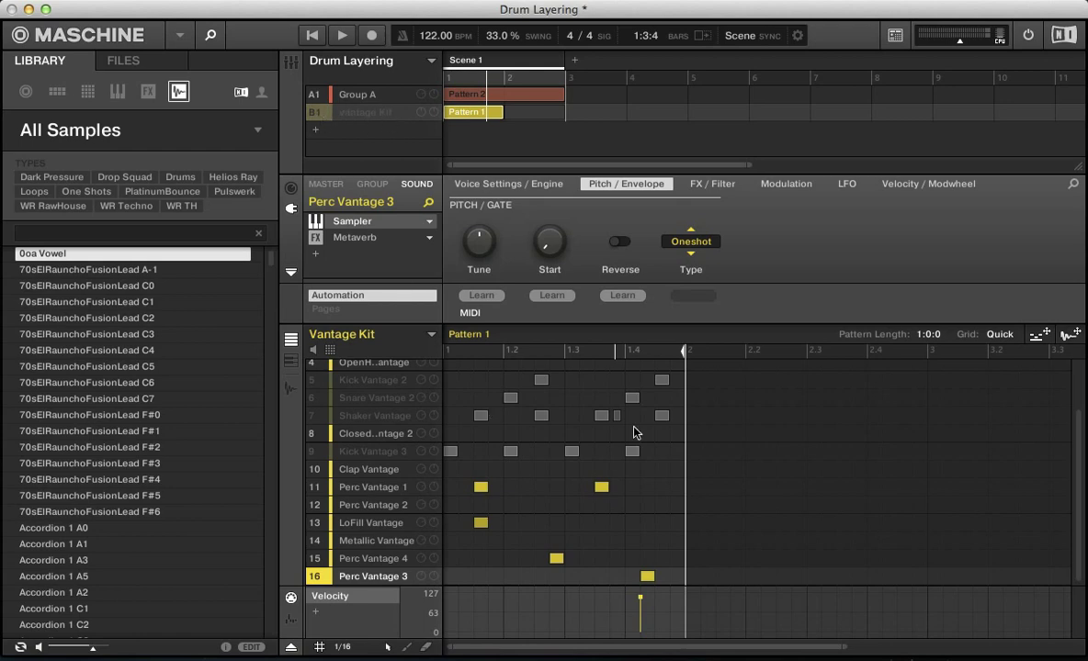
click(314, 112)
key(space)
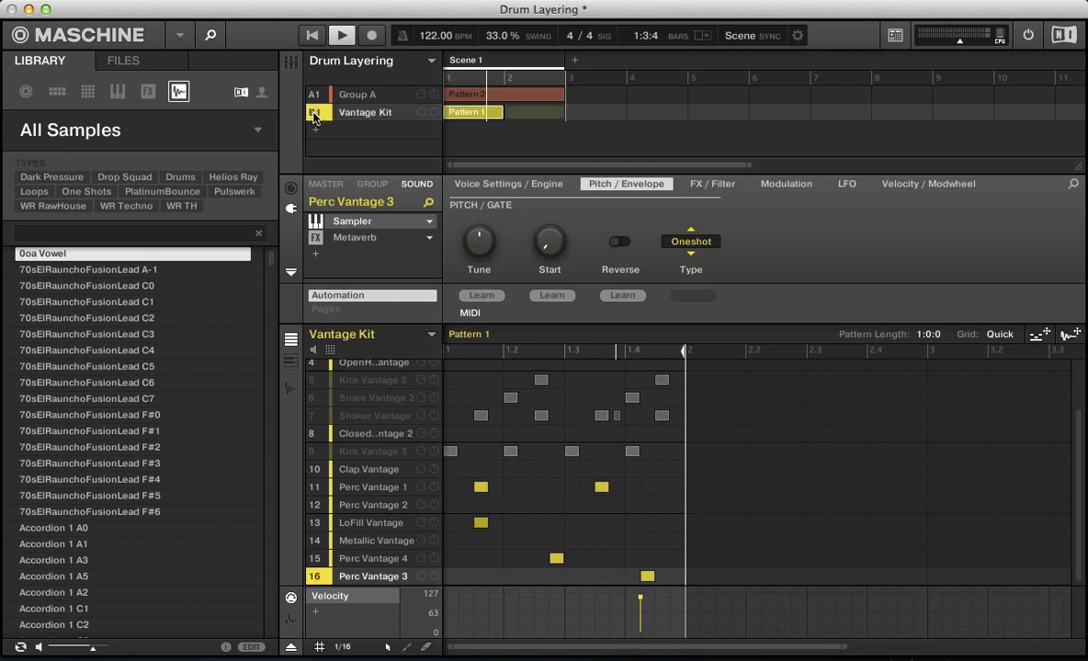
click(353, 99)
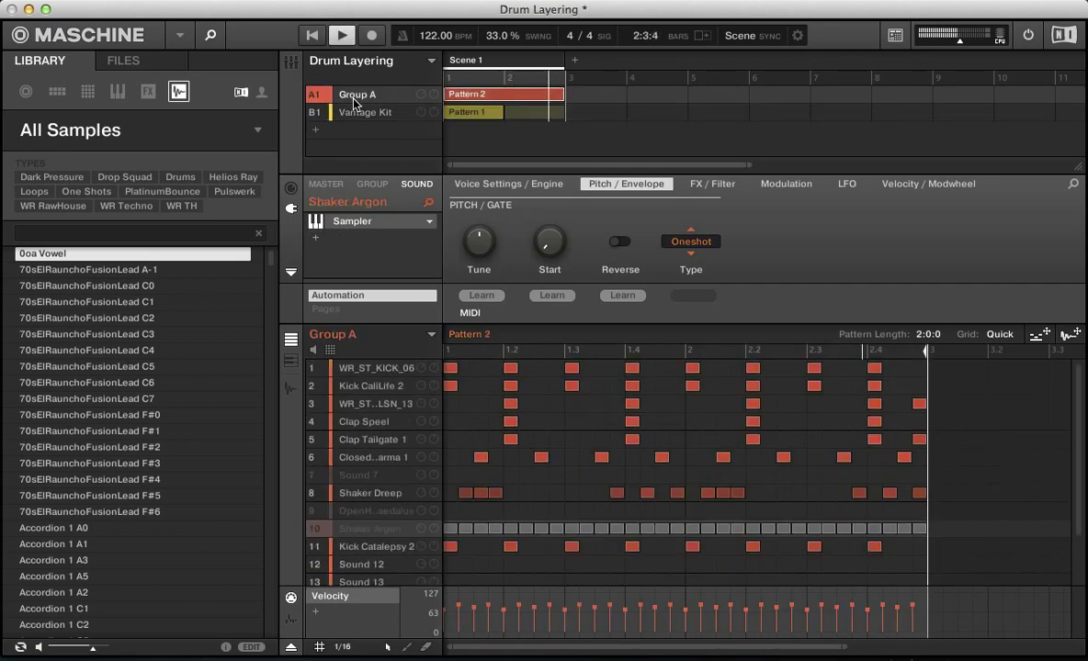
Step: Toggle Shaker Argon and each kick layer muted and back, leaving Shaker Argon muted
click(315, 529)
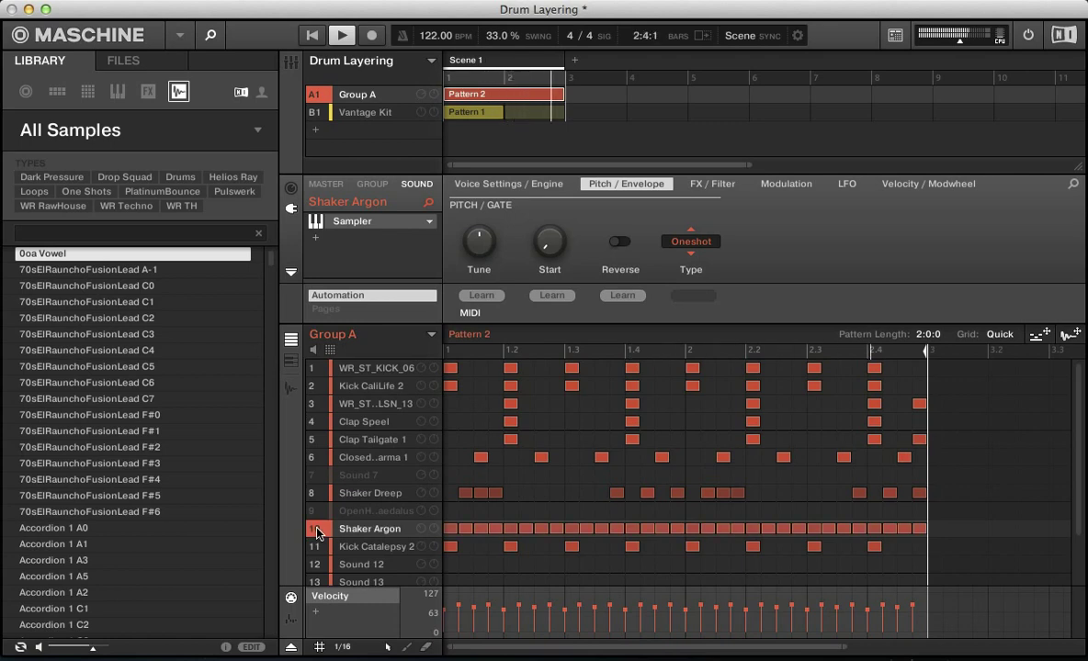
click(315, 529)
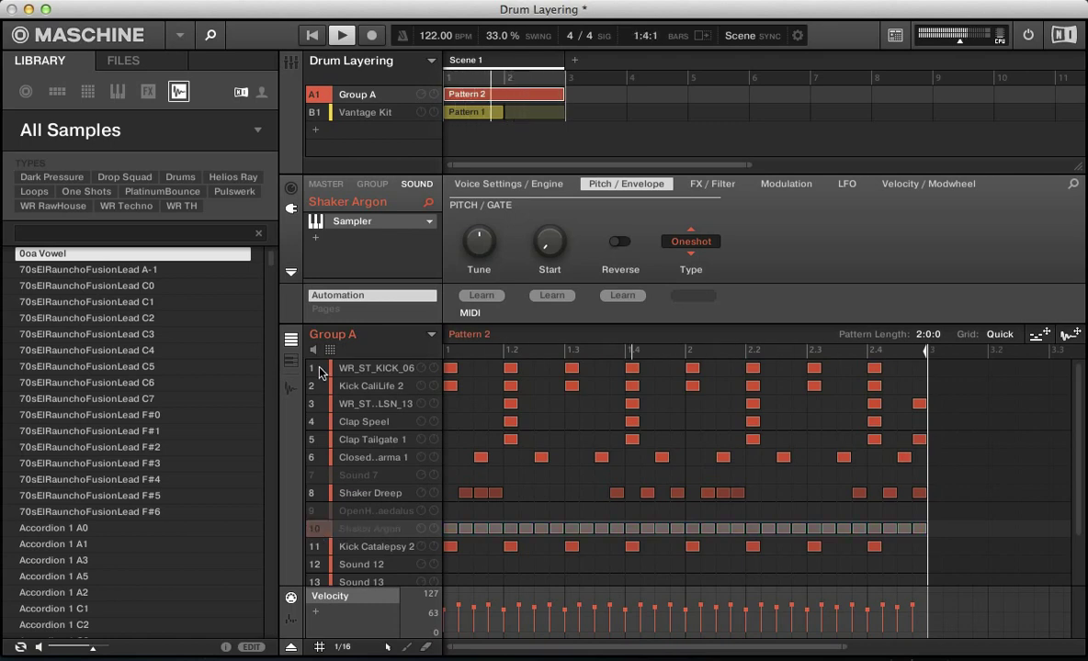
click(315, 368)
click(315, 368)
click(315, 386)
click(315, 386)
click(317, 549)
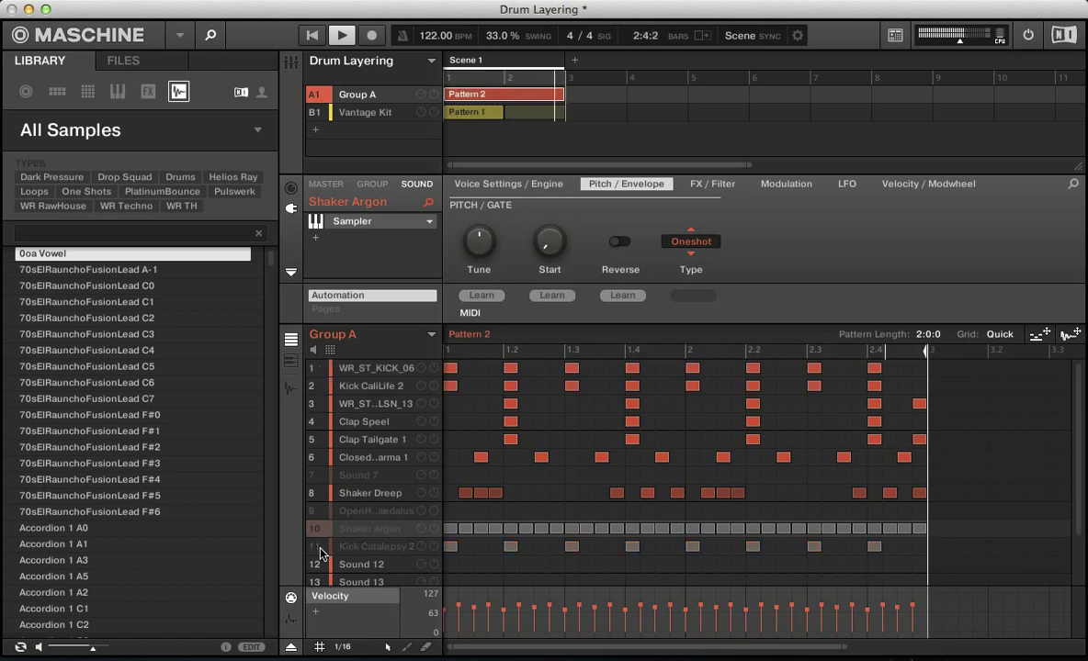
click(318, 549)
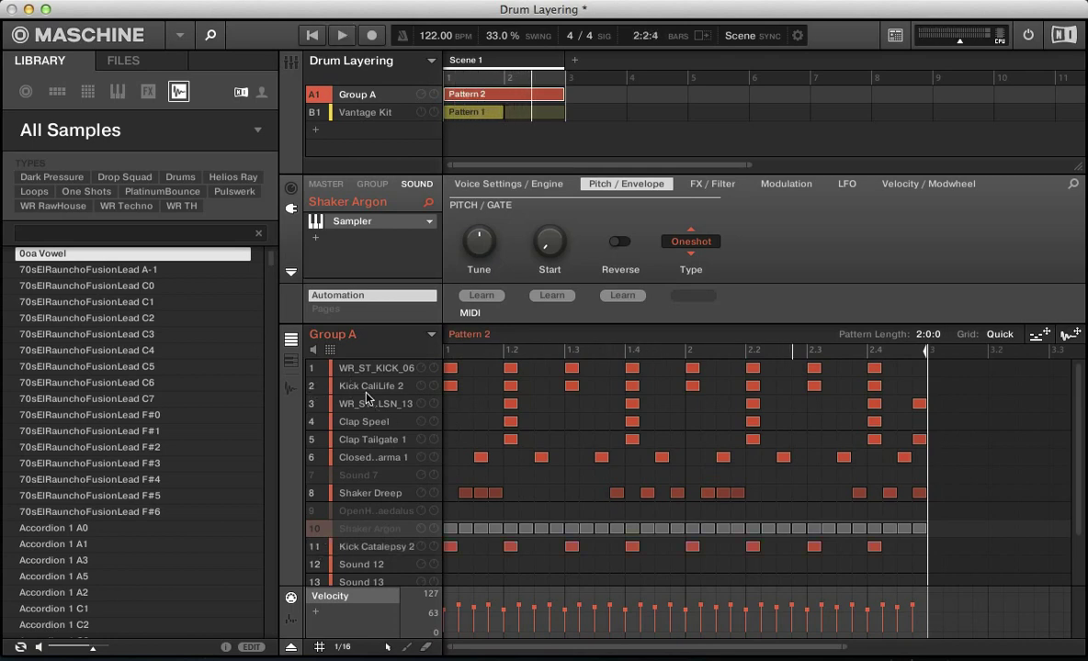
Step: Select Kick CaliLife 2, briefly mute and unmute it during playback, then stop
click(342, 547)
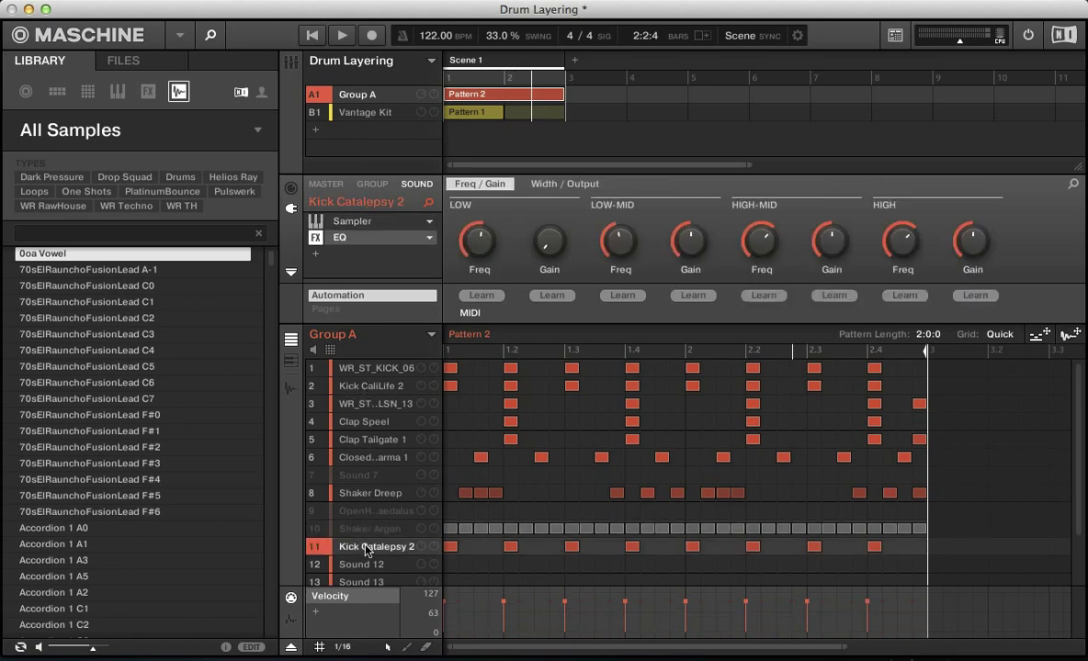
click(349, 388)
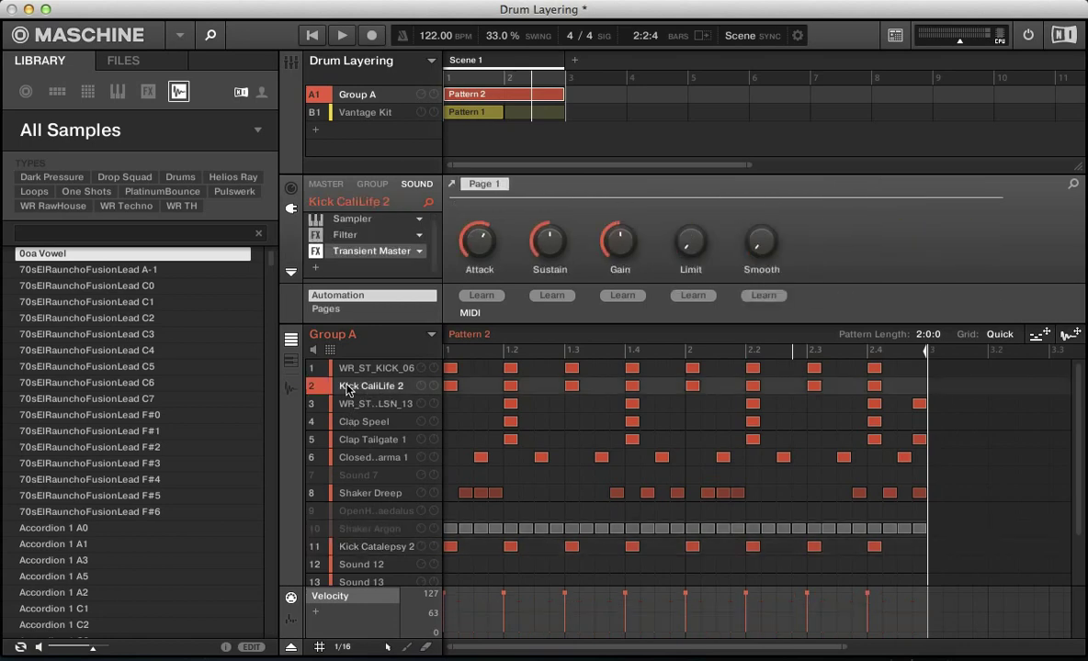
key(space)
click(313, 390)
click(314, 391)
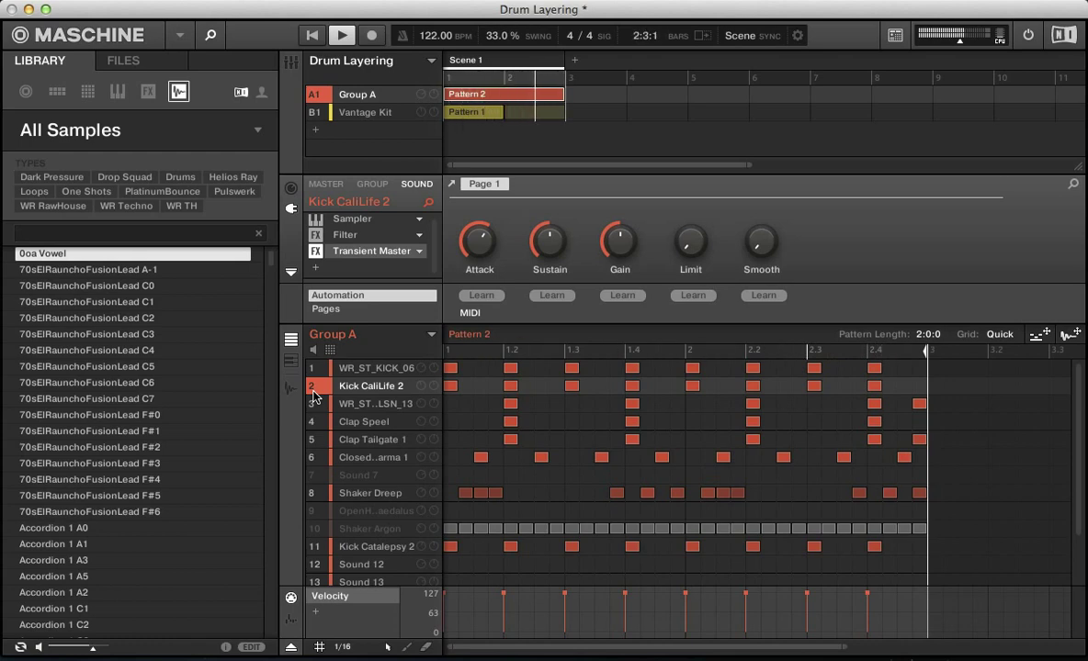
key(space)
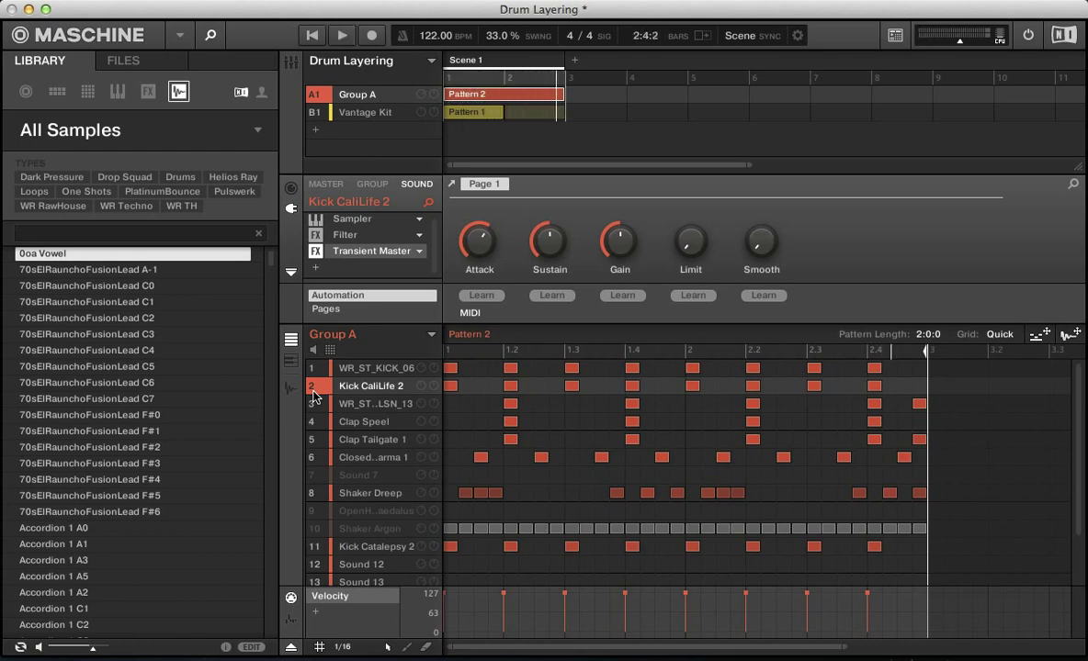